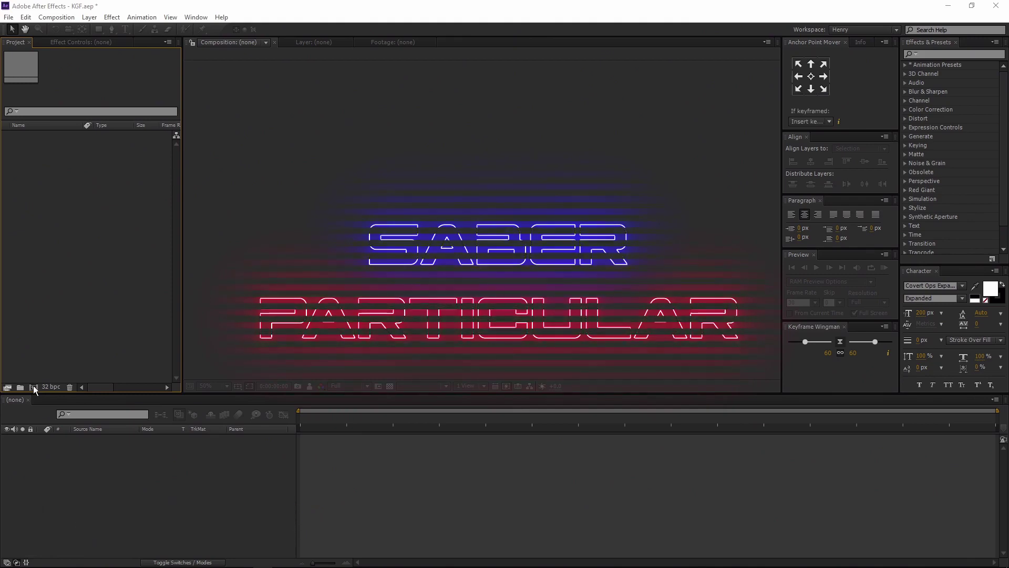
Create a 1920 x 1080, 30 fps composition named KGF TITLE ANIMATION, six seconds long with a black background.
click(33, 386)
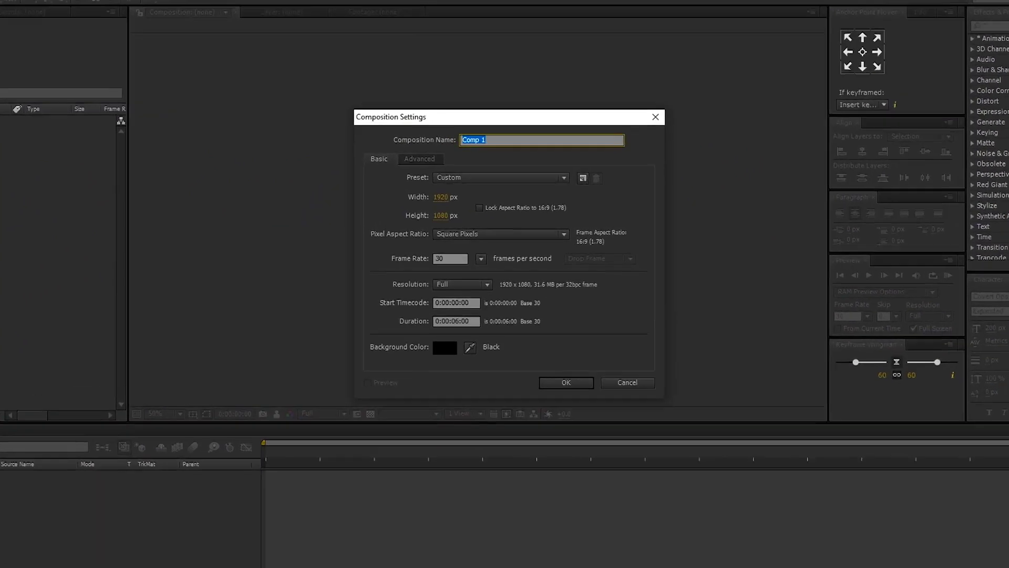
text(K)
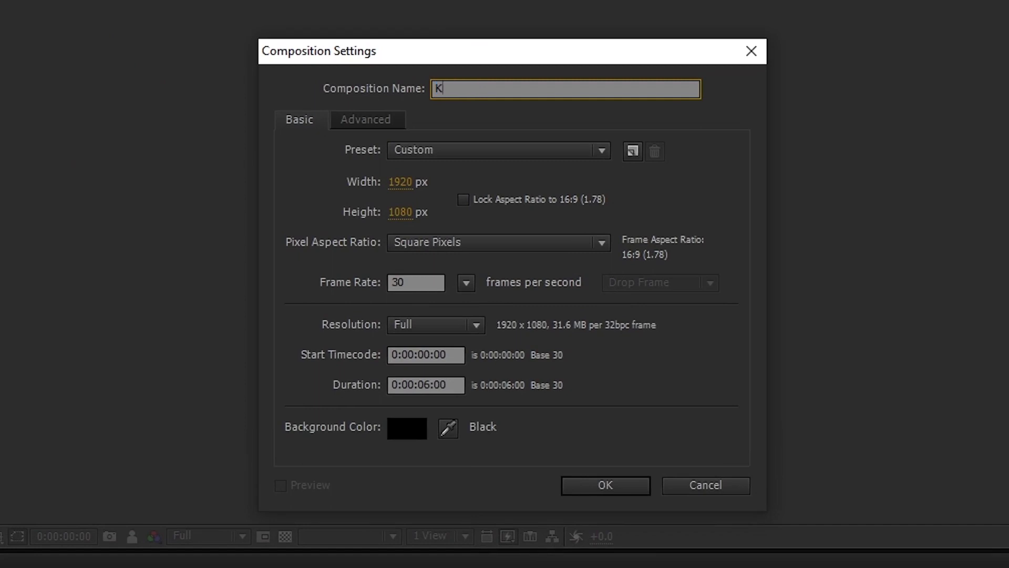
text(GF TITLE ANIMATION)
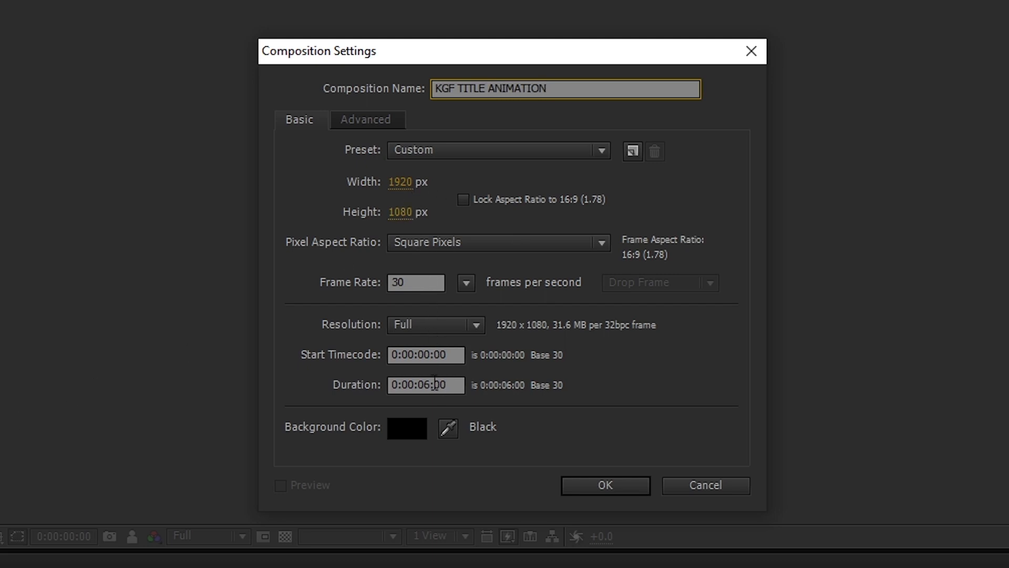
click(415, 427)
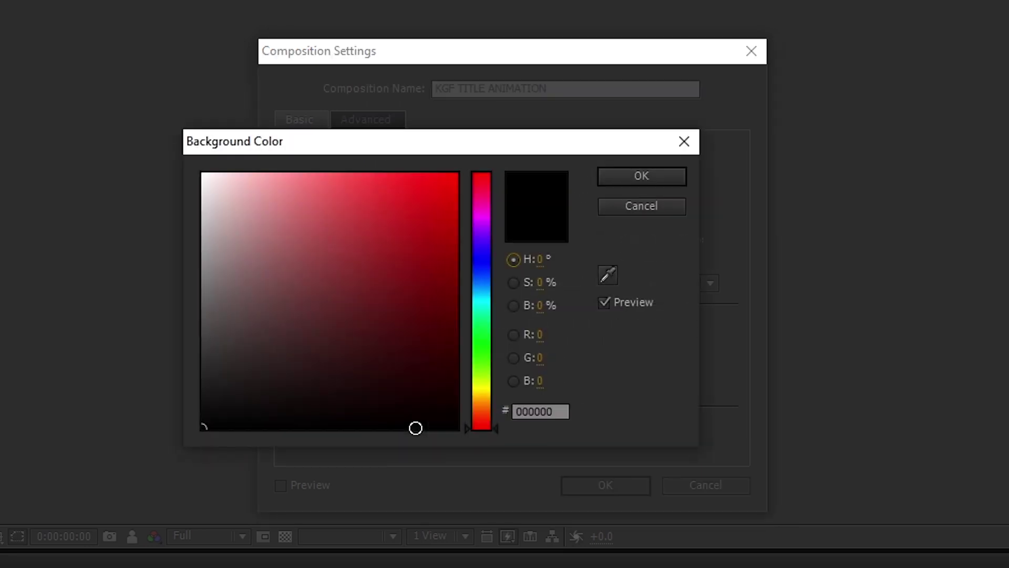
click(633, 177)
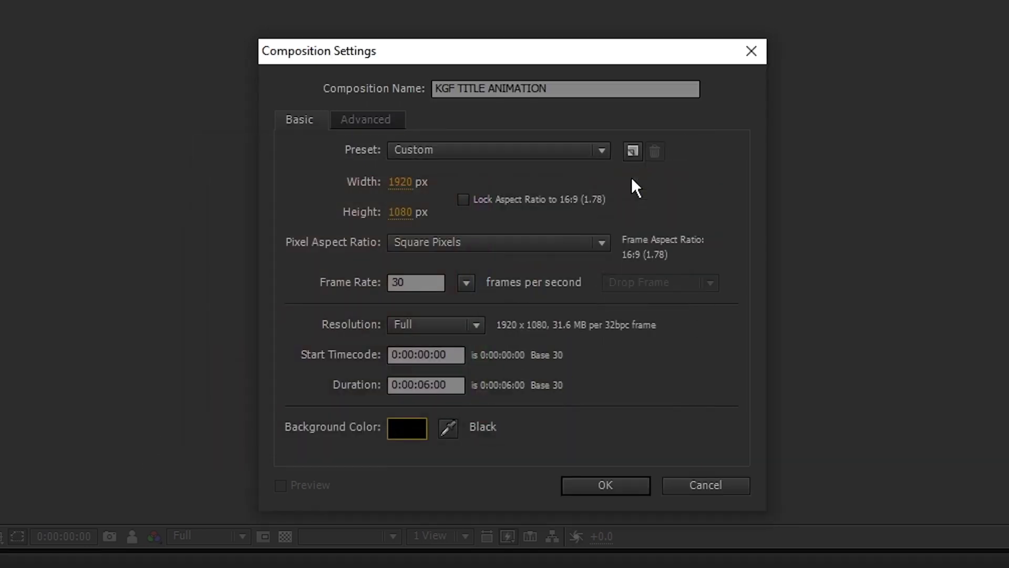
click(590, 452)
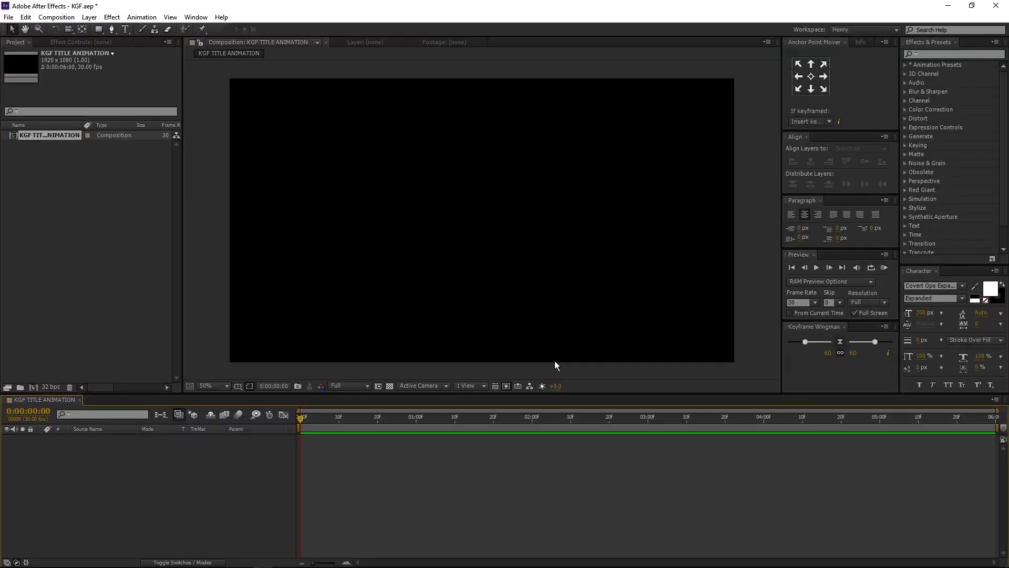
Import Wall Background.jpg from the 01. Project File folder into the project as footage.
right_click(58, 179)
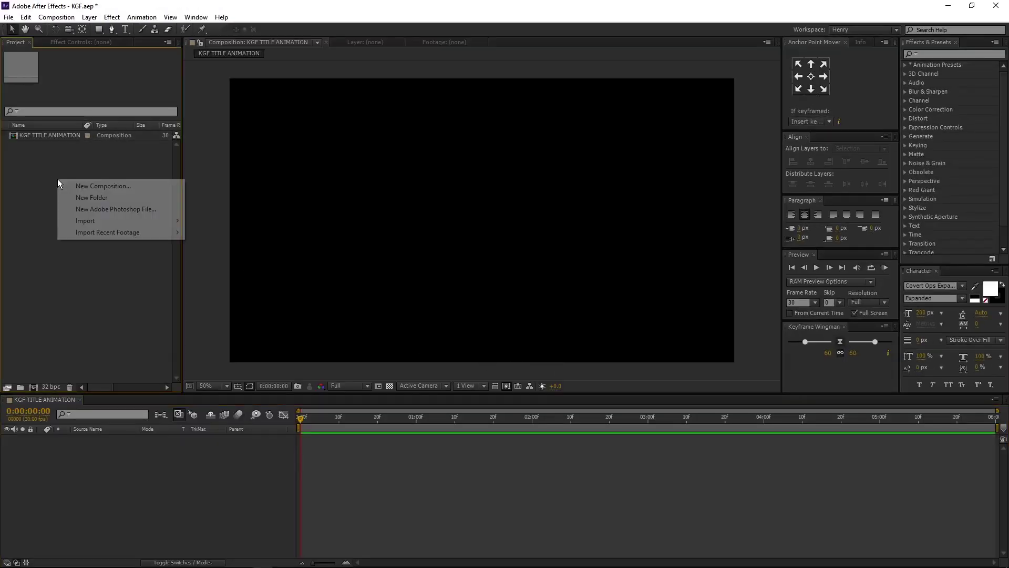
mouse_move(115, 225)
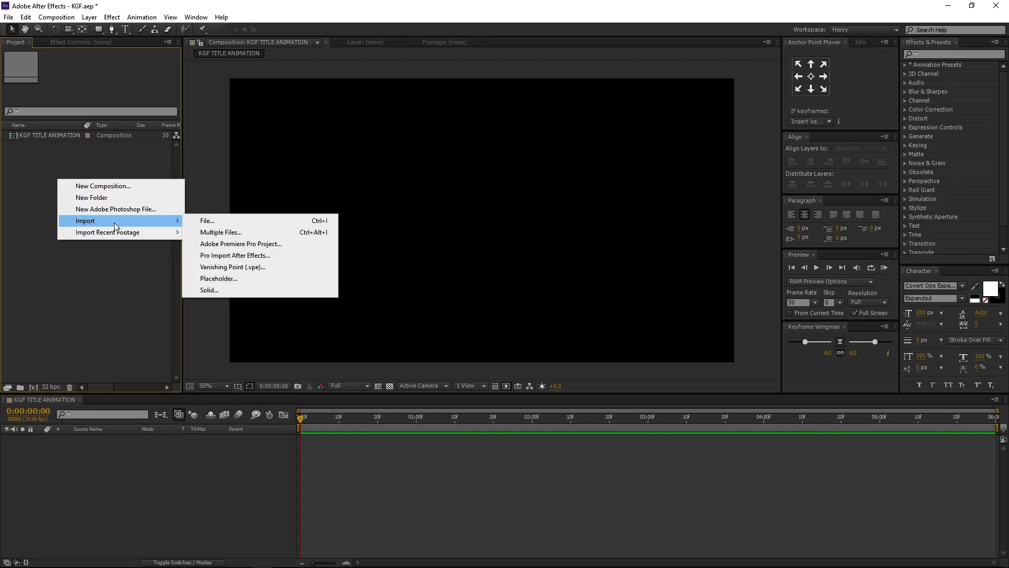
click(238, 221)
click(421, 147)
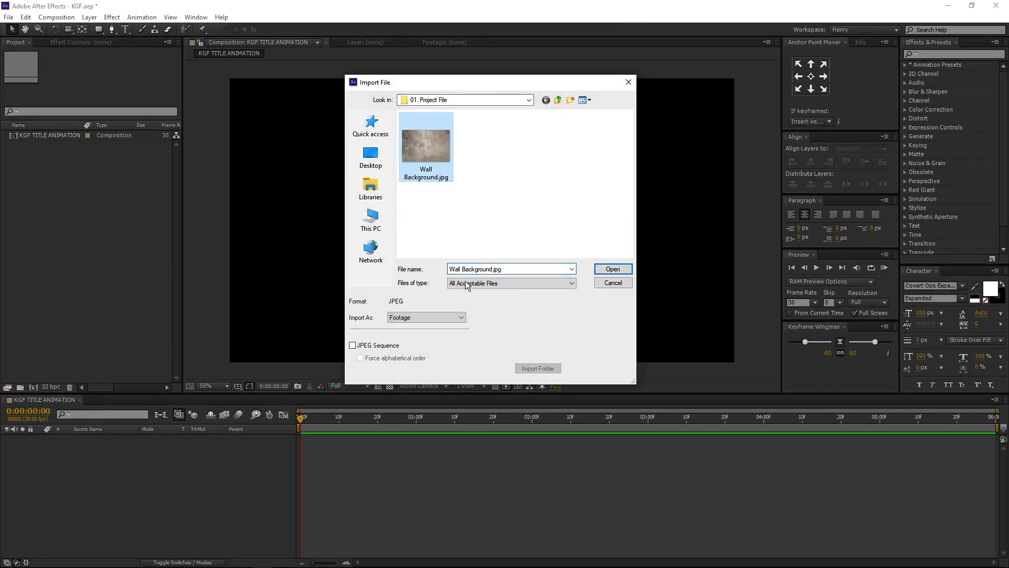
click(608, 270)
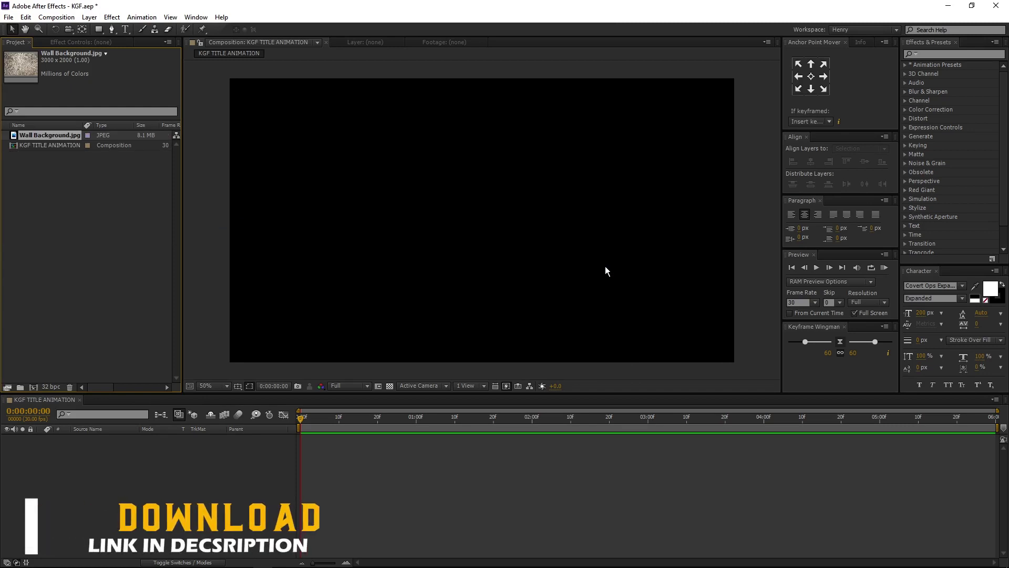
click(66, 267)
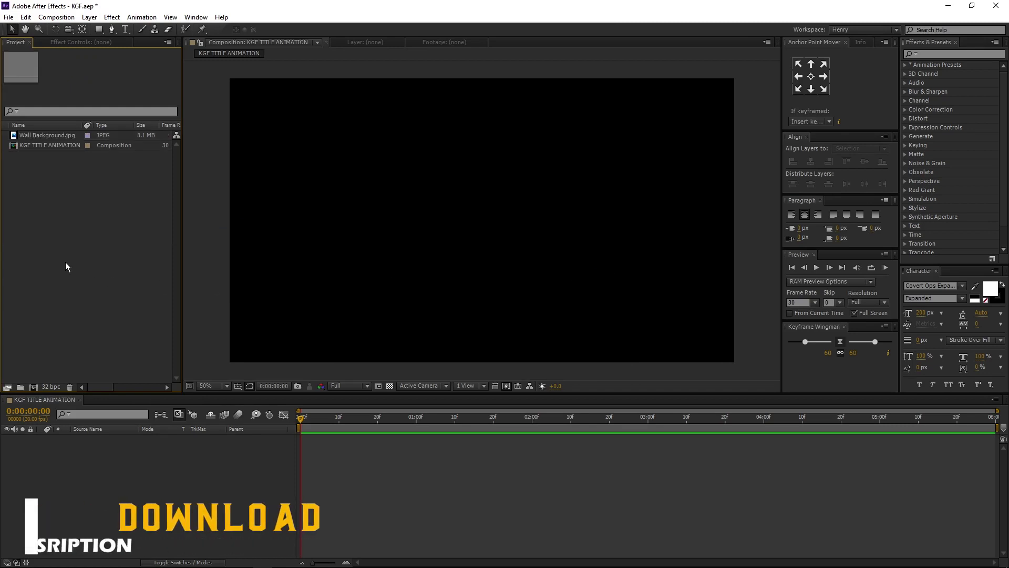
Add a text layer reading "k.g.f" in the upper middle of the composition, keeping its white fill.
click(125, 29)
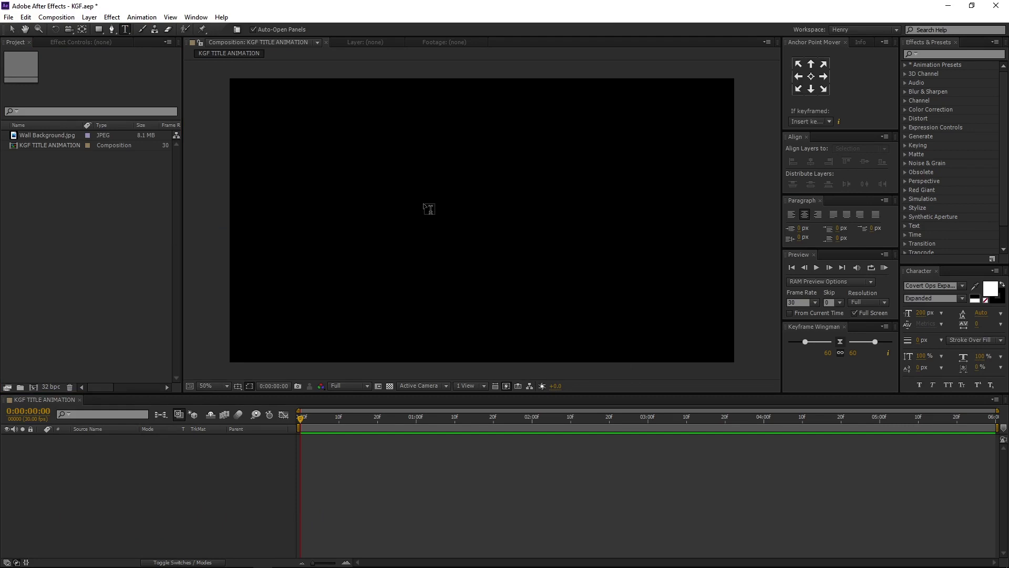
click(424, 210)
text(K.)
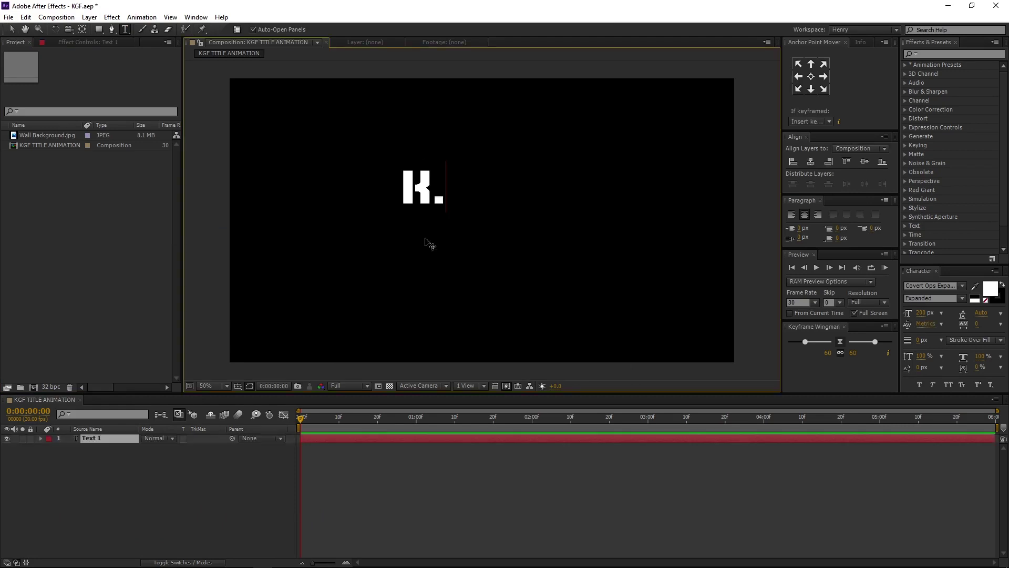
text(G.F)
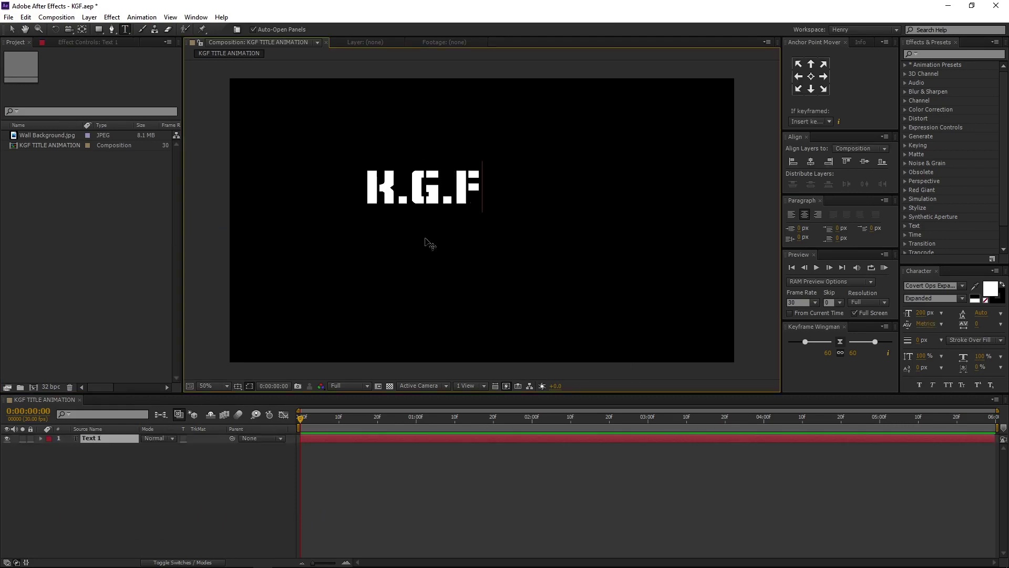
key(KP_Enter)
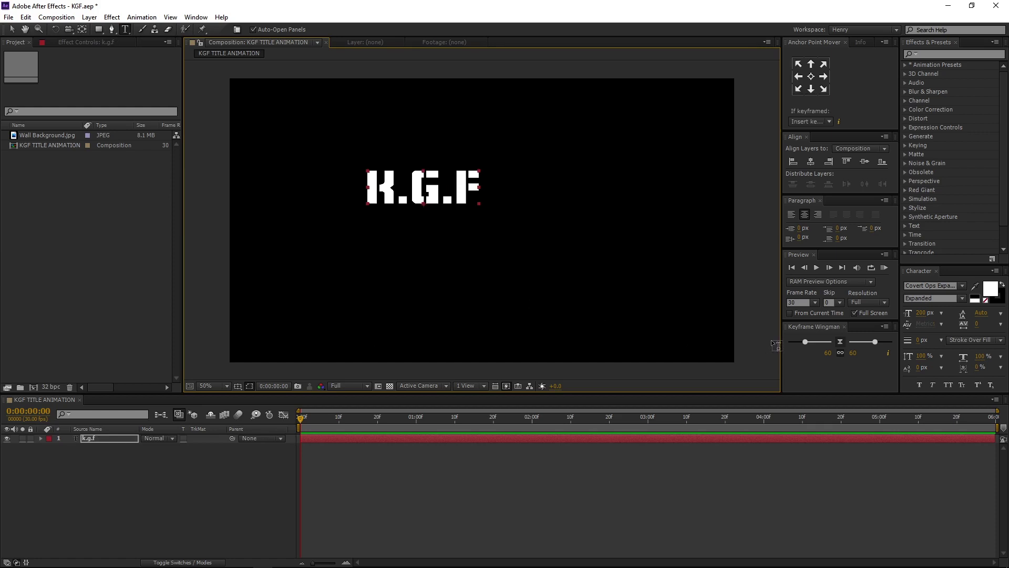
click(987, 291)
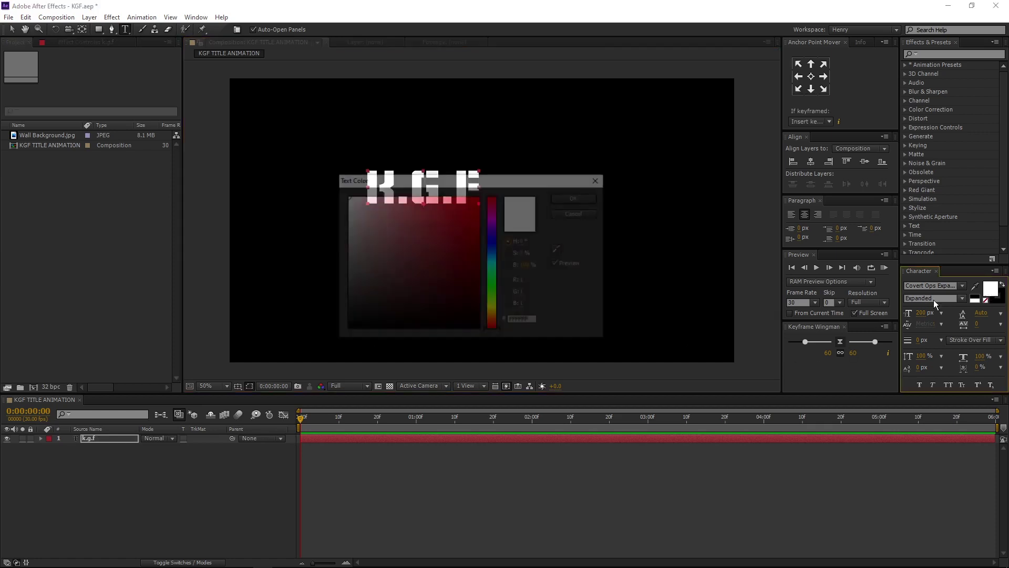
key(Escape)
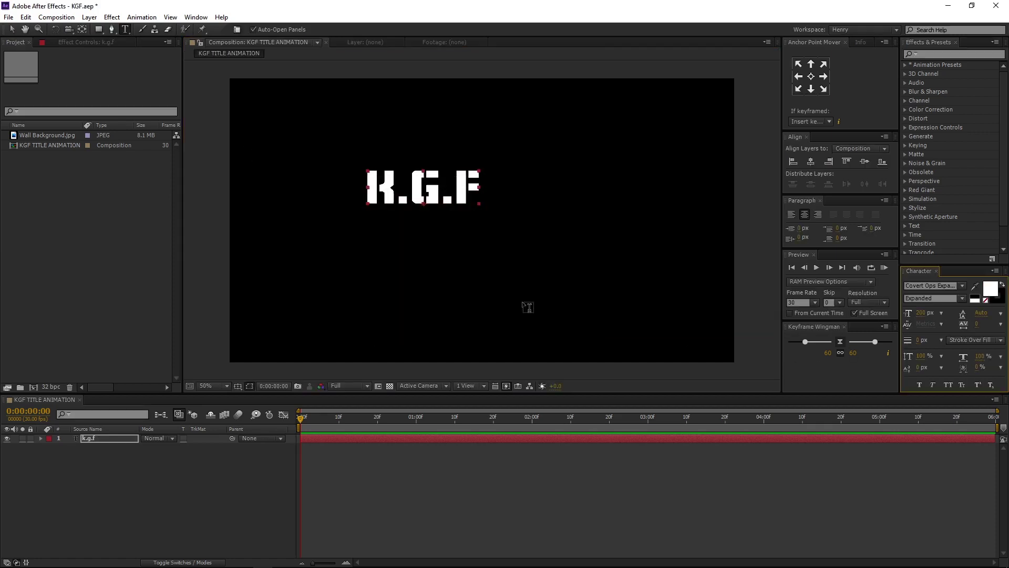
Set the k.g.f text's font size to 400 px and its tracking to 50.
click(926, 313)
text(400)
key(Return)
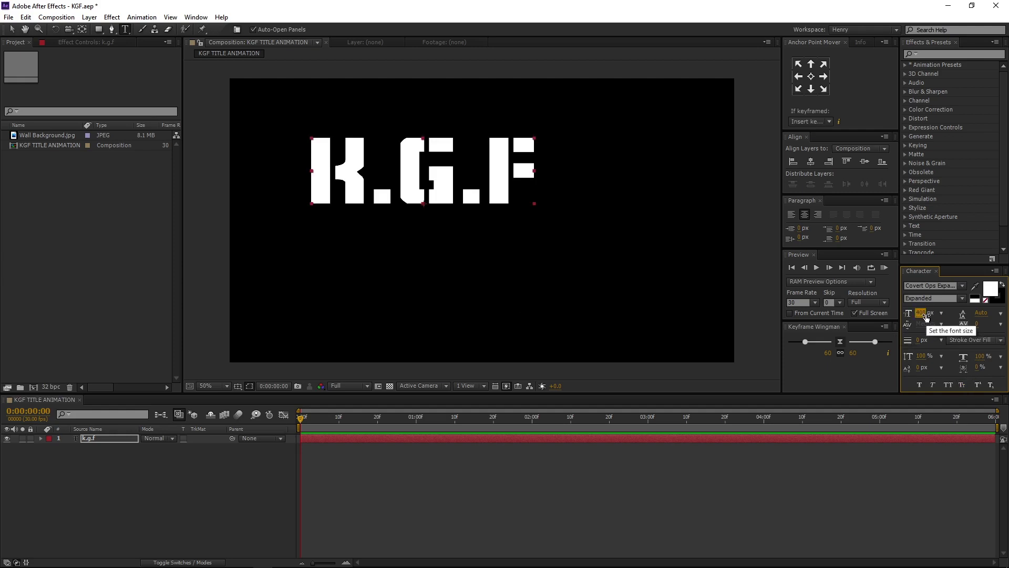
click(978, 324)
text(50)
key(Return)
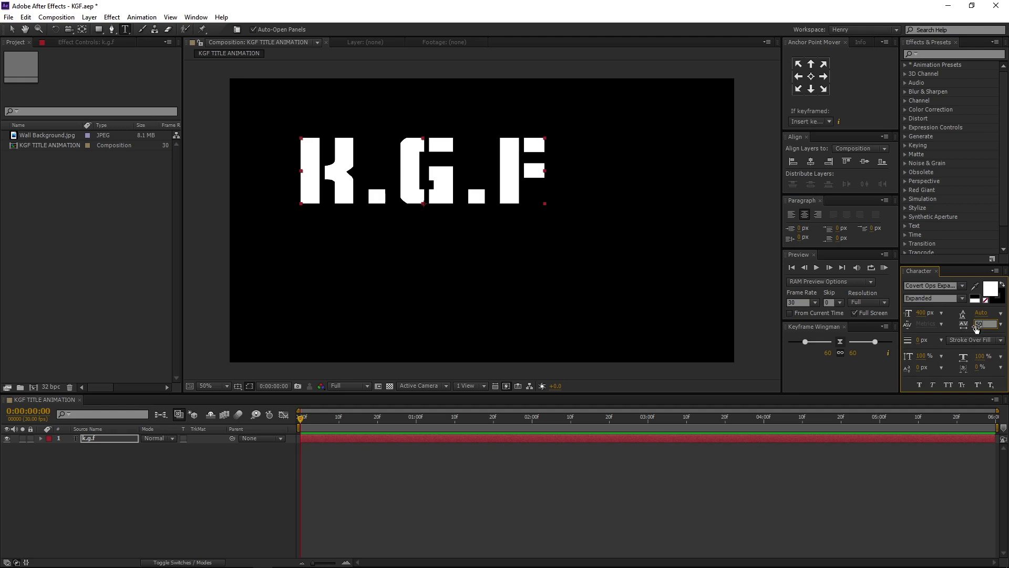
Scale the k.g.f characters to 130% vertically and 110% horizontally, with Faux Italic and All Caps applied.
click(923, 356)
text(130)
key(Return)
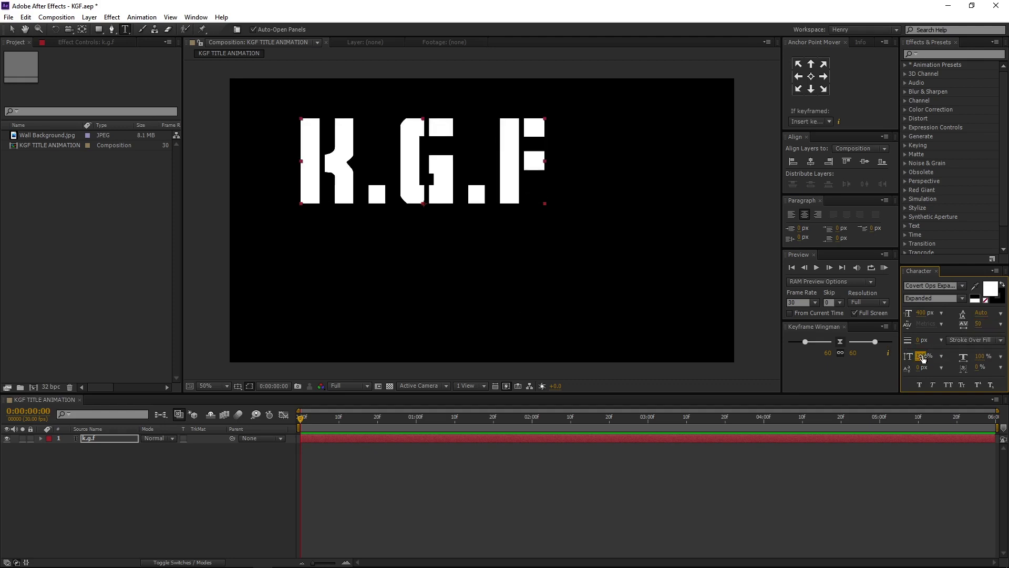
click(980, 356)
text(110)
key(Return)
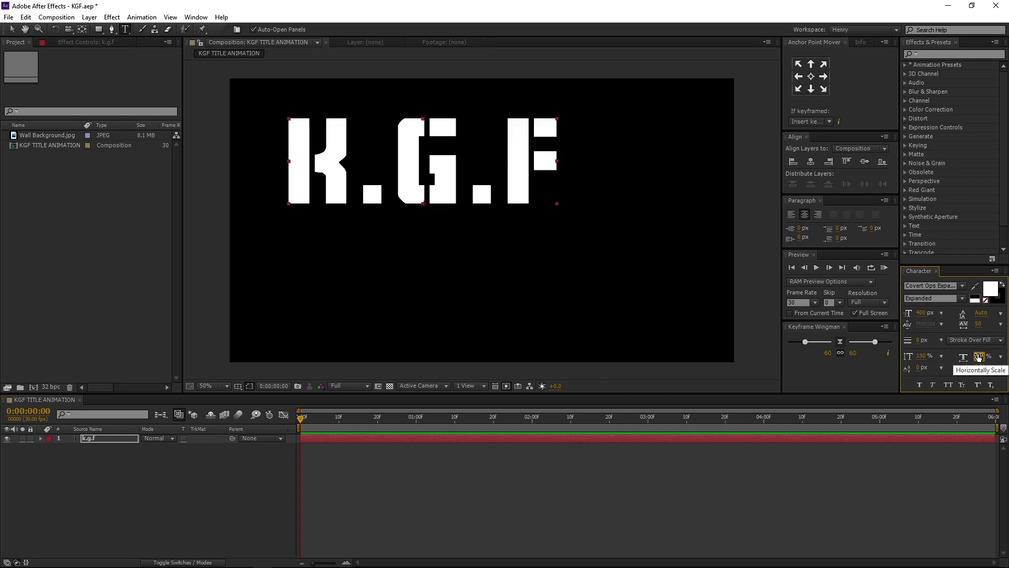
click(932, 385)
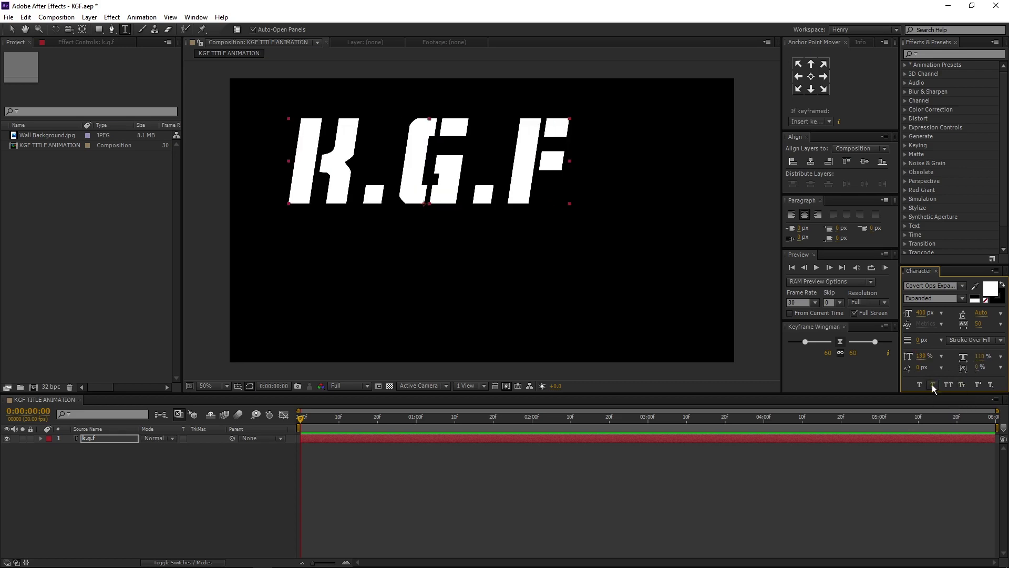
click(949, 386)
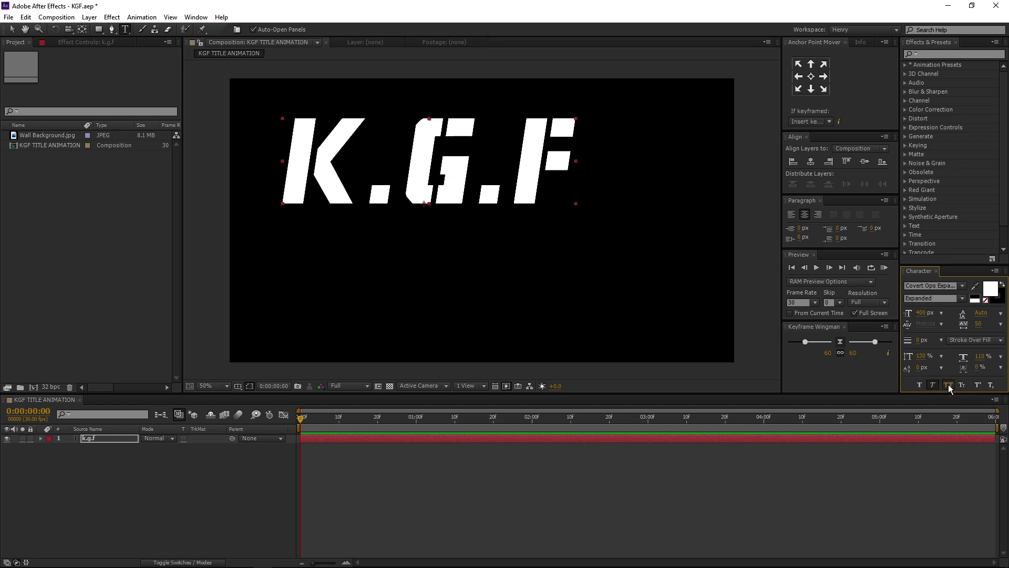
Center the k.g.f text horizontally and vertically in the composition, and move its anchor point to the layer's center.
click(819, 162)
click(864, 161)
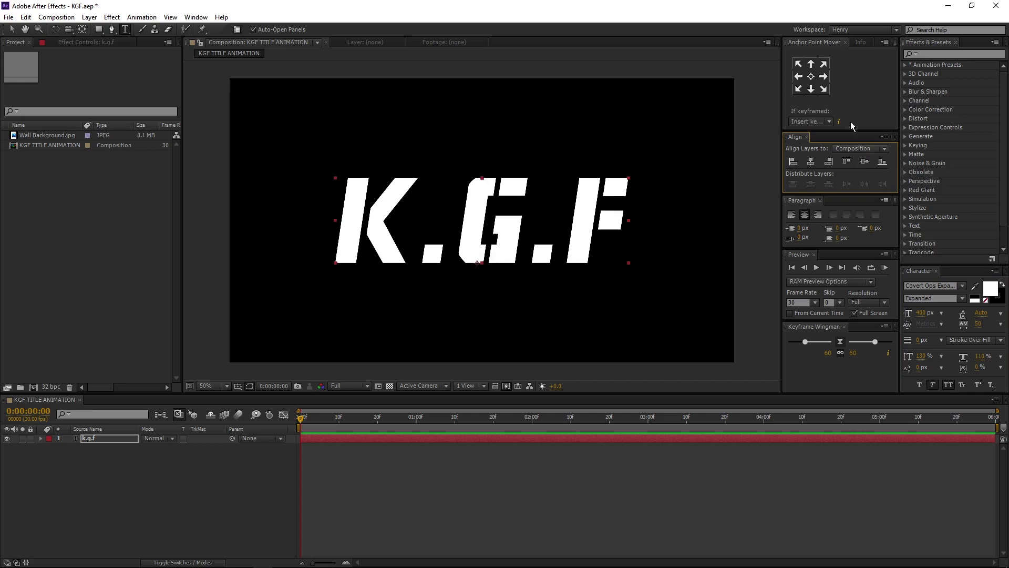
click(812, 79)
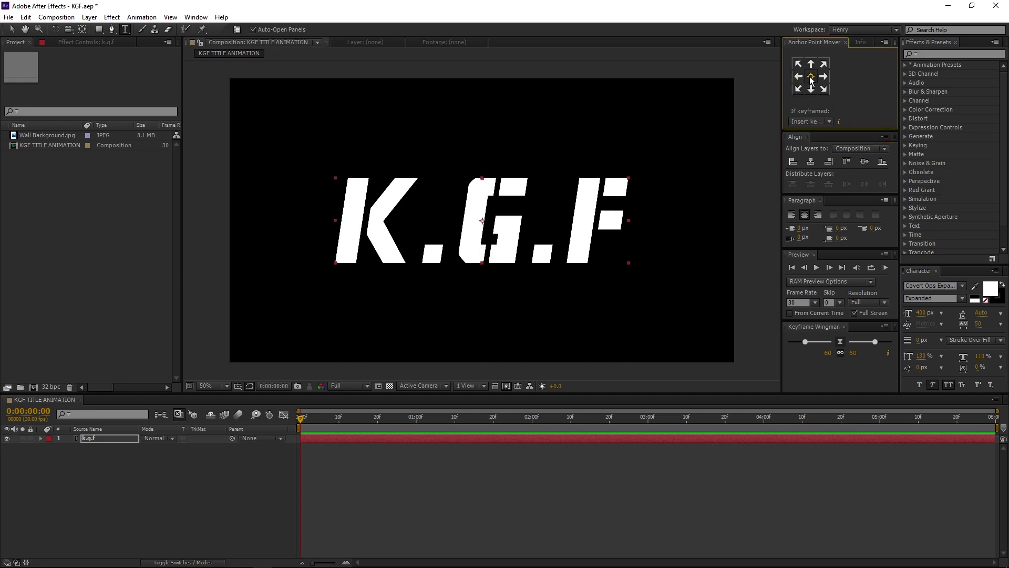
Add a Skew text animator to the k.g.f layer and set its skew to 5.
click(34, 445)
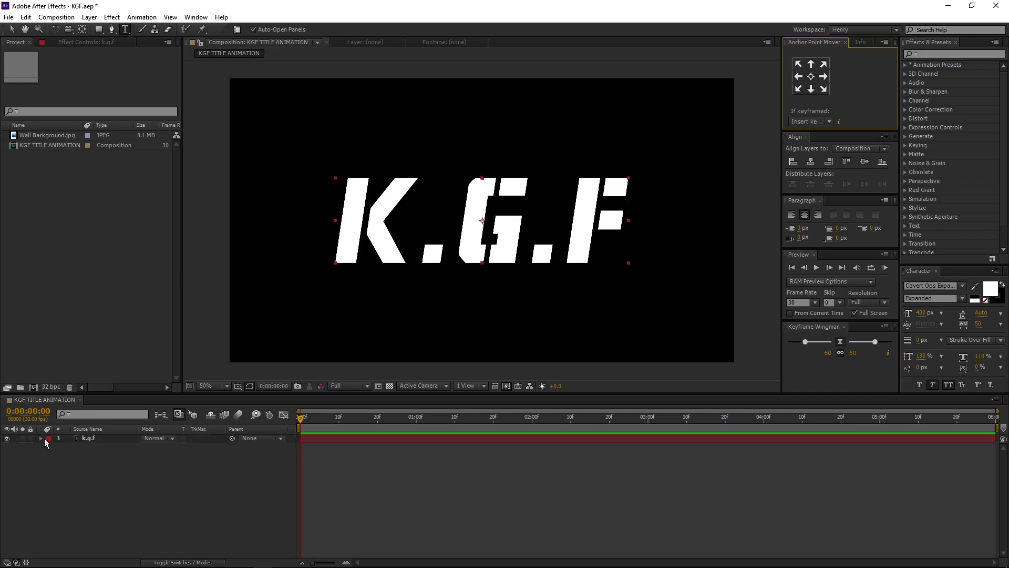
click(42, 438)
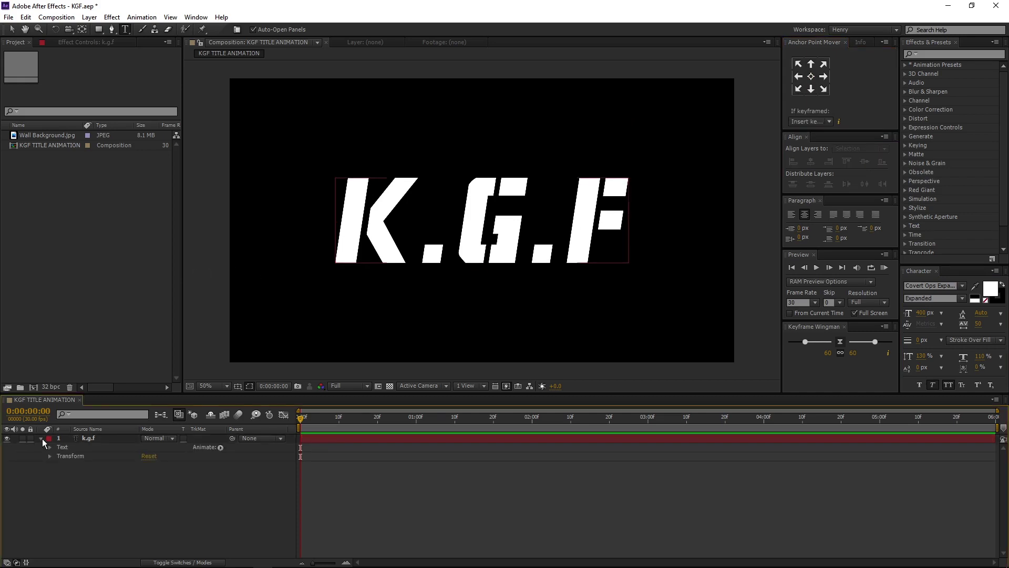
click(220, 448)
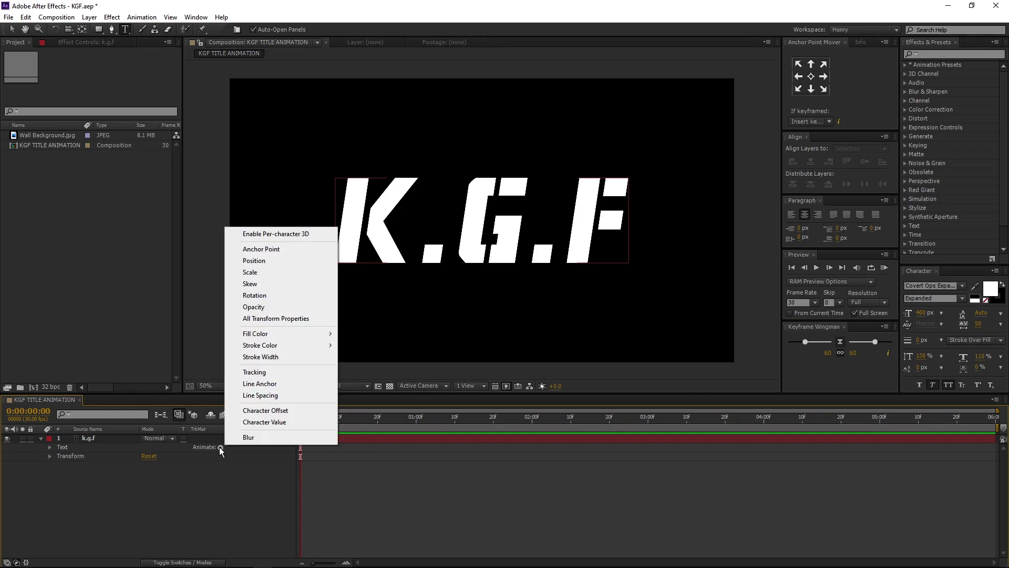
click(250, 283)
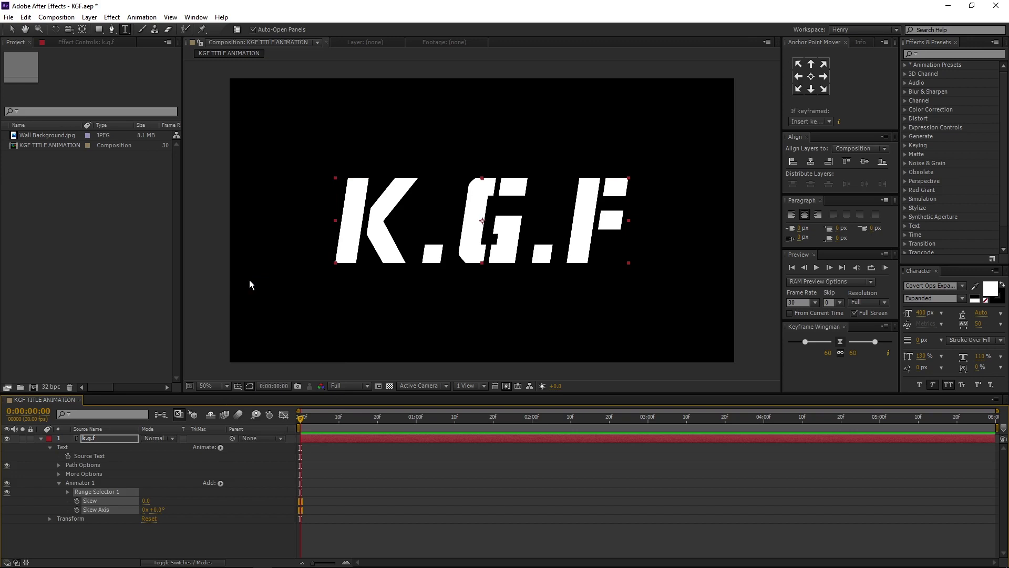
click(146, 501)
text(5)
key(Return)
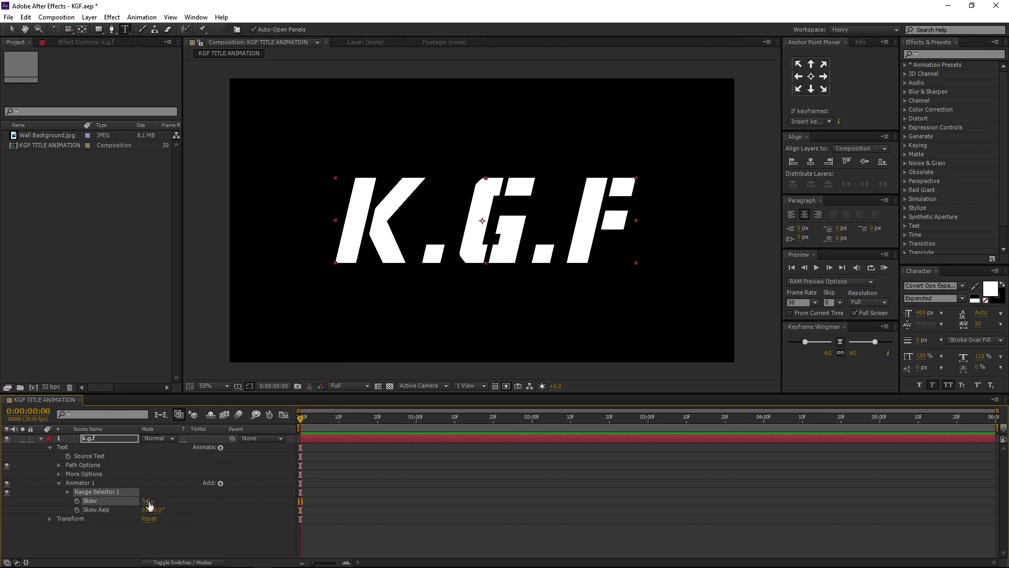
click(39, 439)
Duplicate the k.g.f text layer and pre-compose the original as Text, moving all attributes into the new composition.
key(Return)
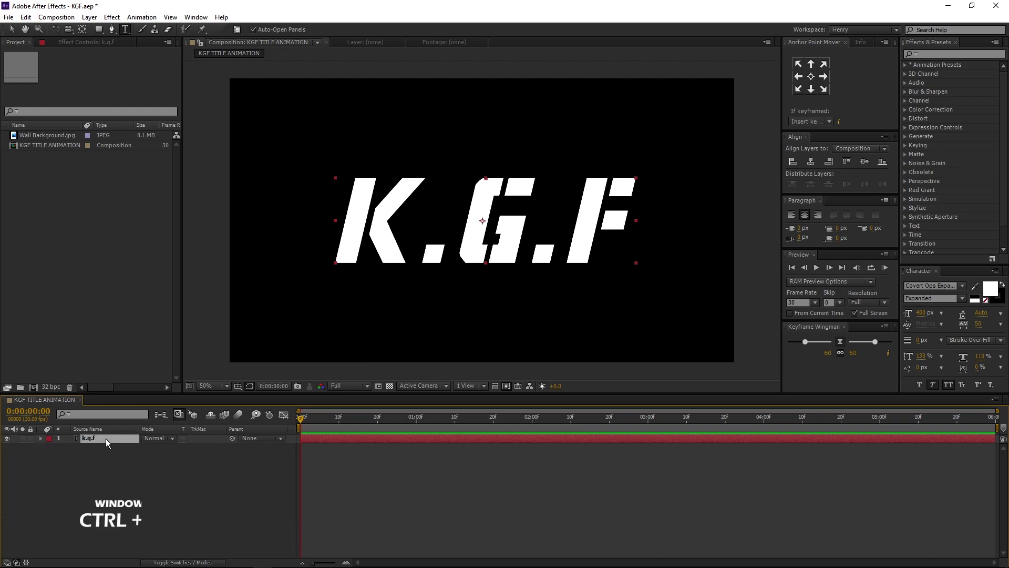
key(ctrl+d)
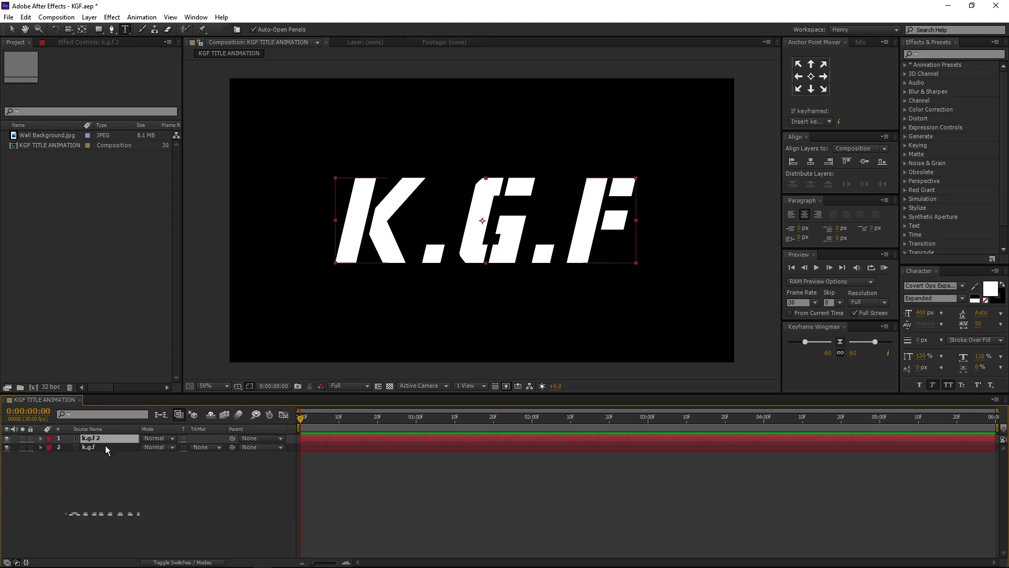
click(105, 445)
right_click(116, 446)
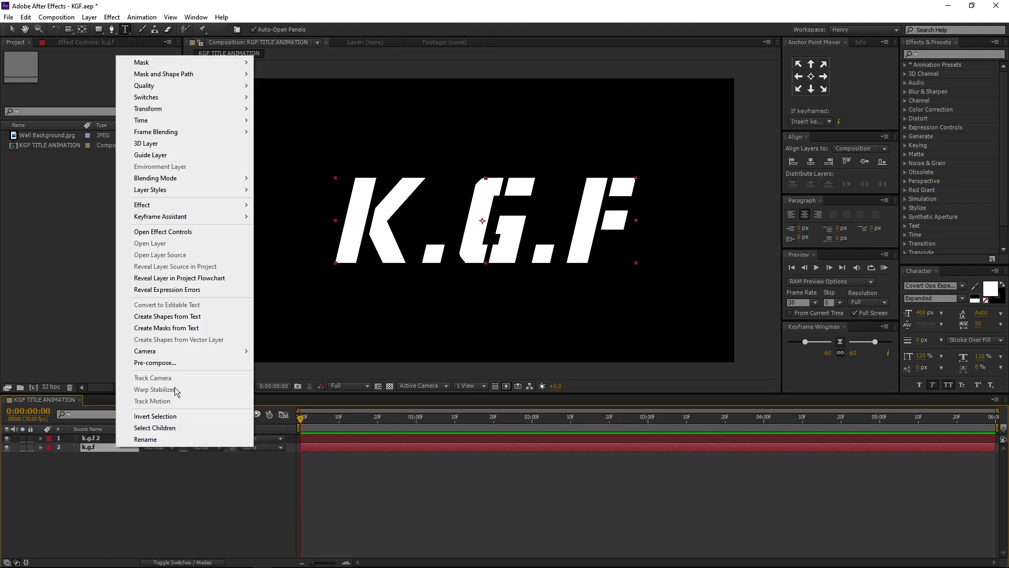
click(176, 364)
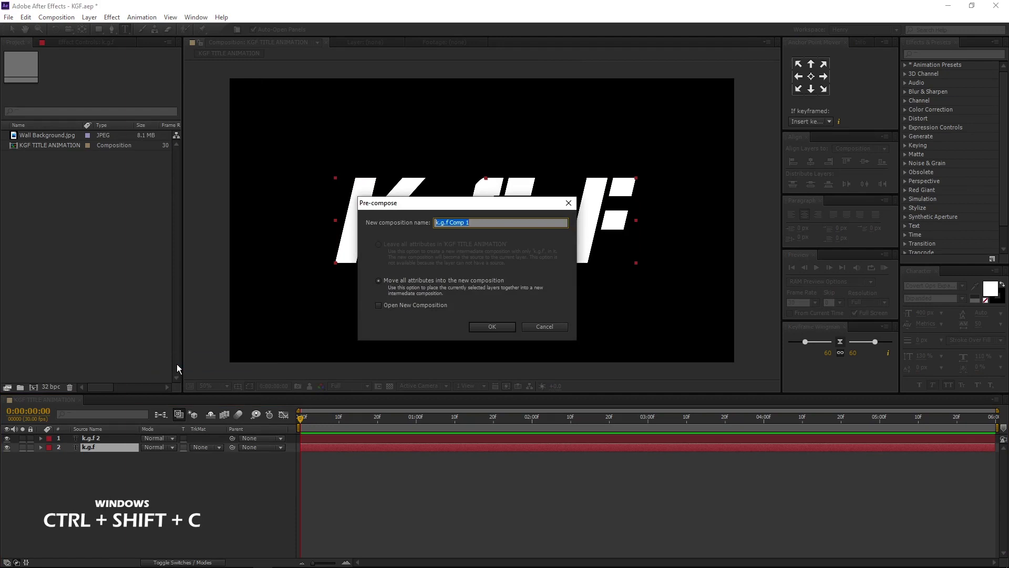
text(Text)
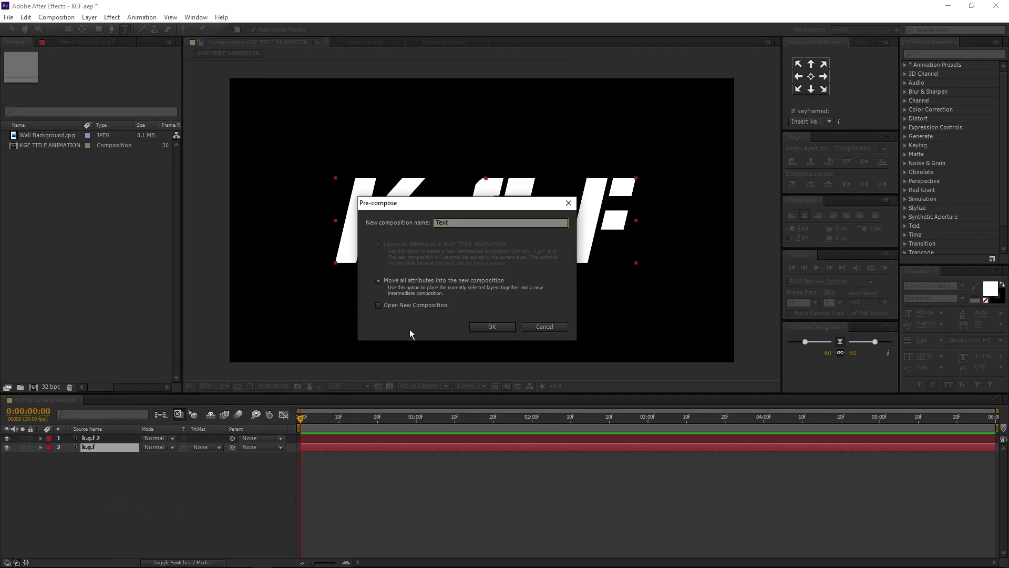
click(504, 325)
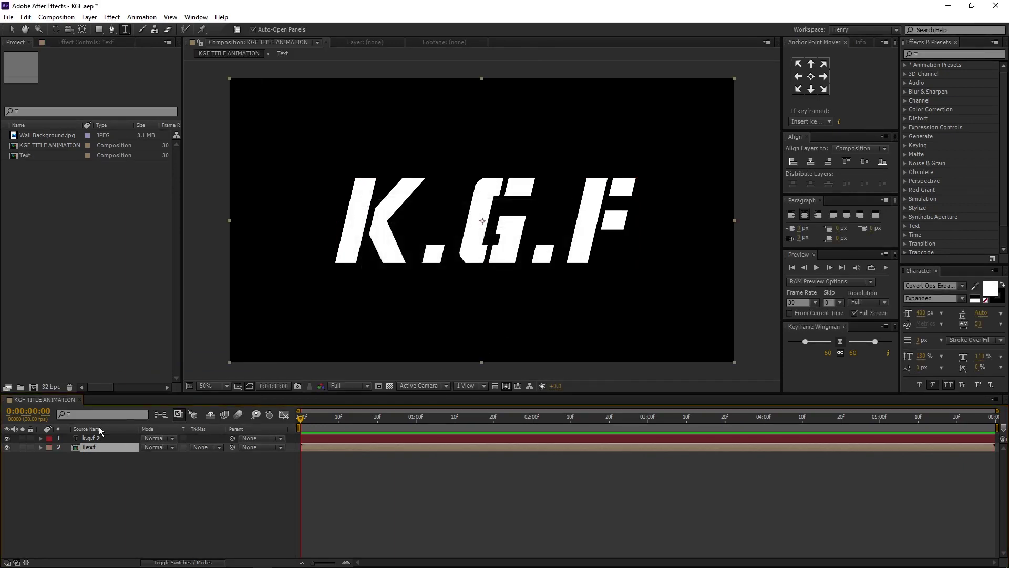
Delete the Text layer from the KGF TITLE ANIMATION timeline and rename the duplicated text layer to k.g.f.
key(Delete)
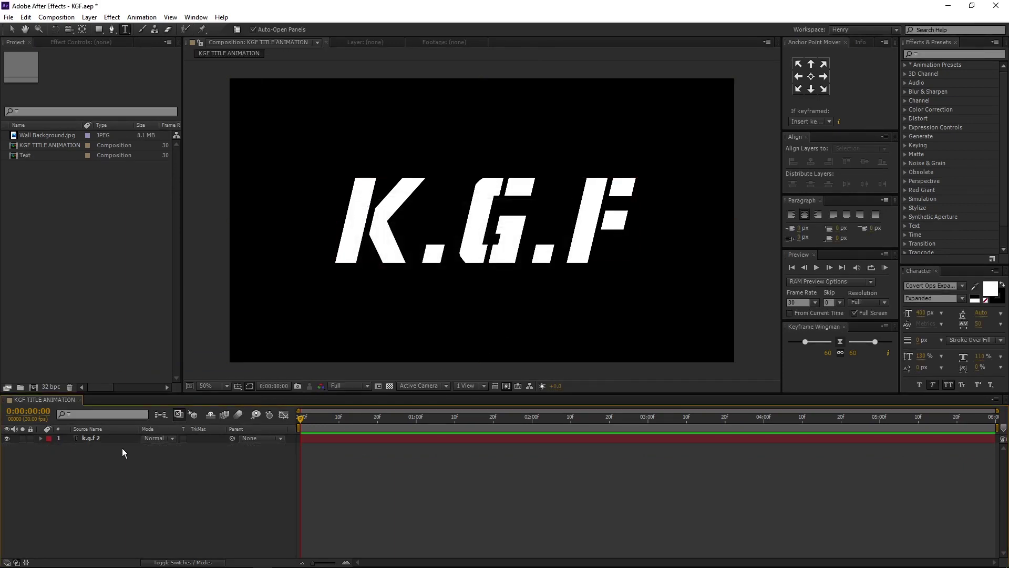
click(123, 440)
right_click(123, 441)
click(144, 436)
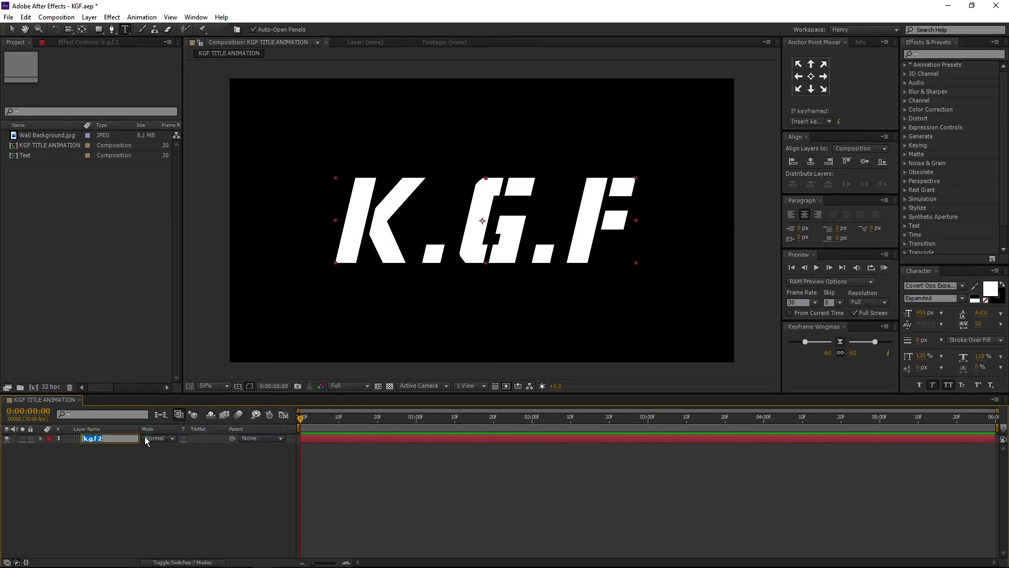
text(k.g.f)
key(Return)
Create a black (000000) composition-sized solid named Saber above the k.g.f layer.
click(13, 498)
right_click(87, 491)
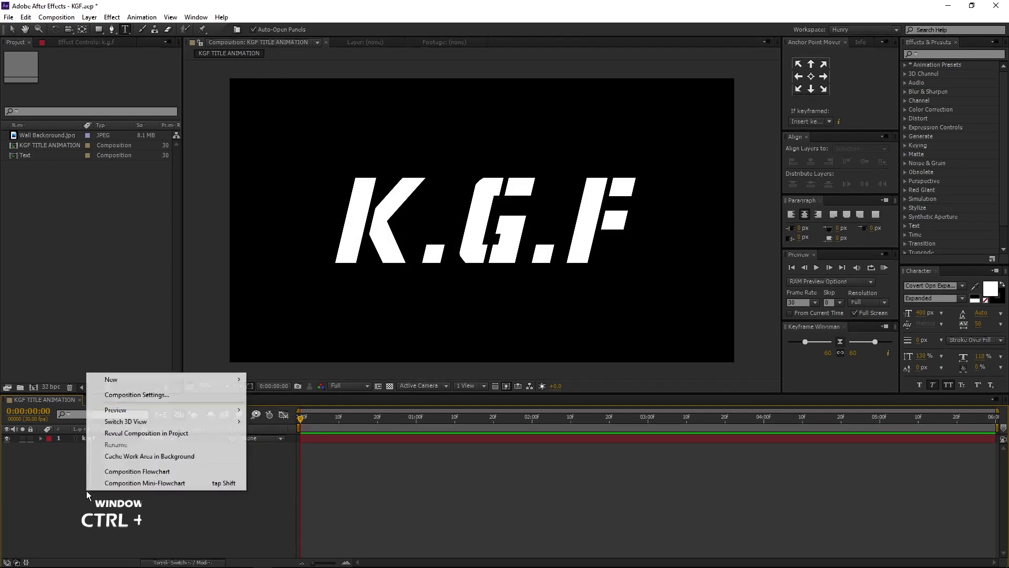
mouse_move(173, 380)
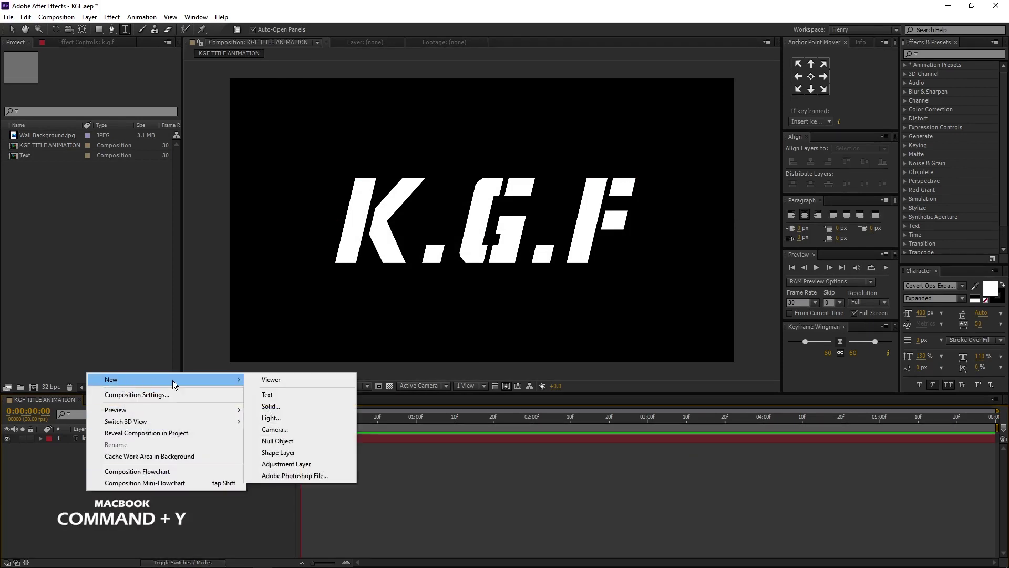
click(275, 408)
text(Saber)
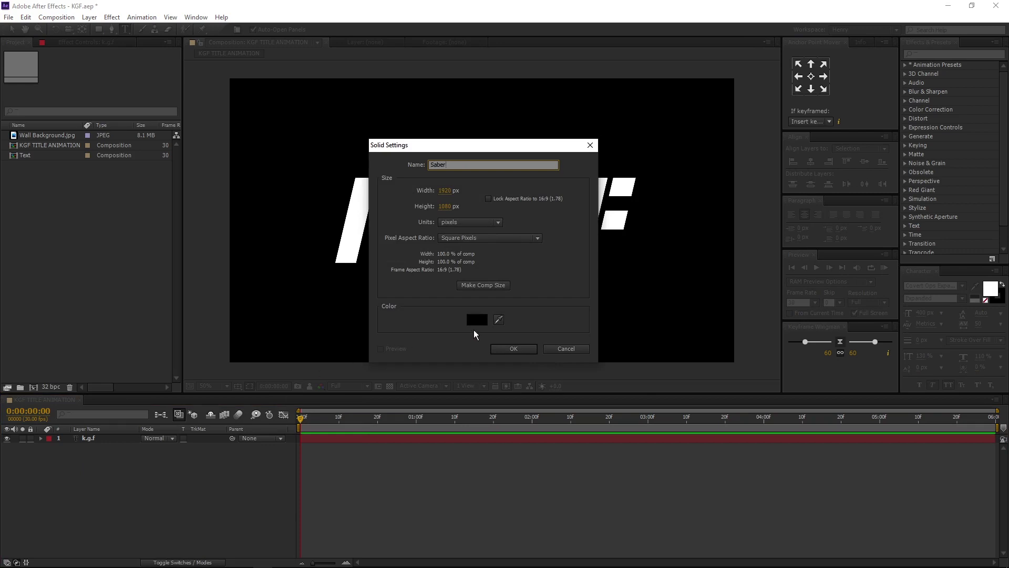
click(476, 320)
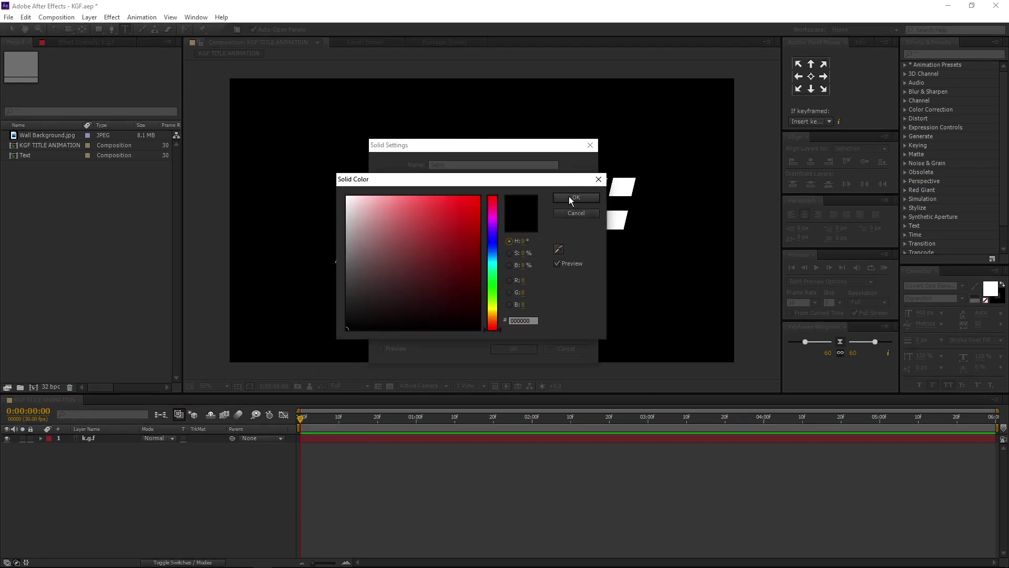
click(573, 198)
click(513, 349)
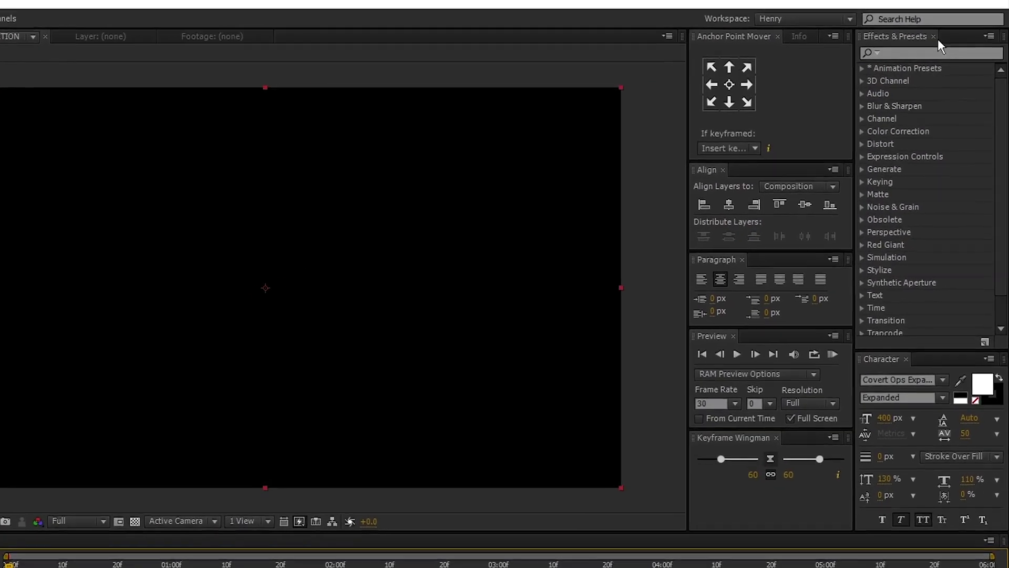
Find the Video Copilot Saber effect and apply it to the Saber solid.
click(934, 53)
text(saber)
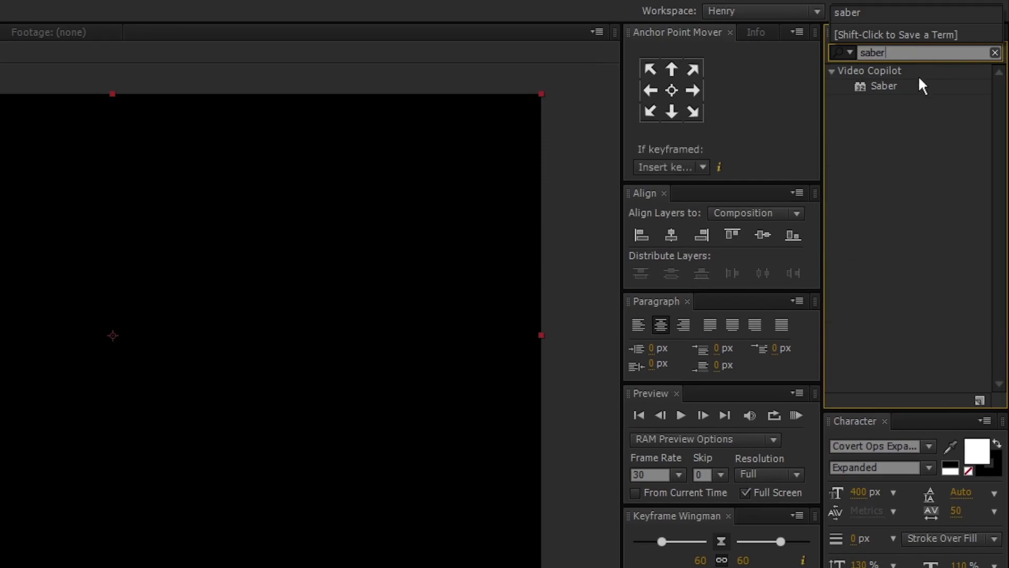
click(896, 88)
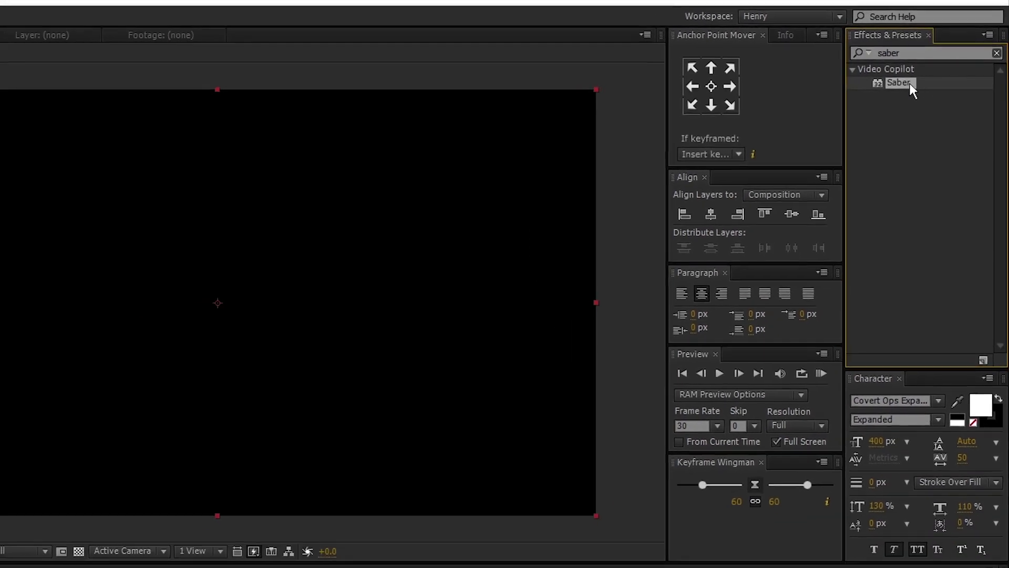
double_click(899, 83)
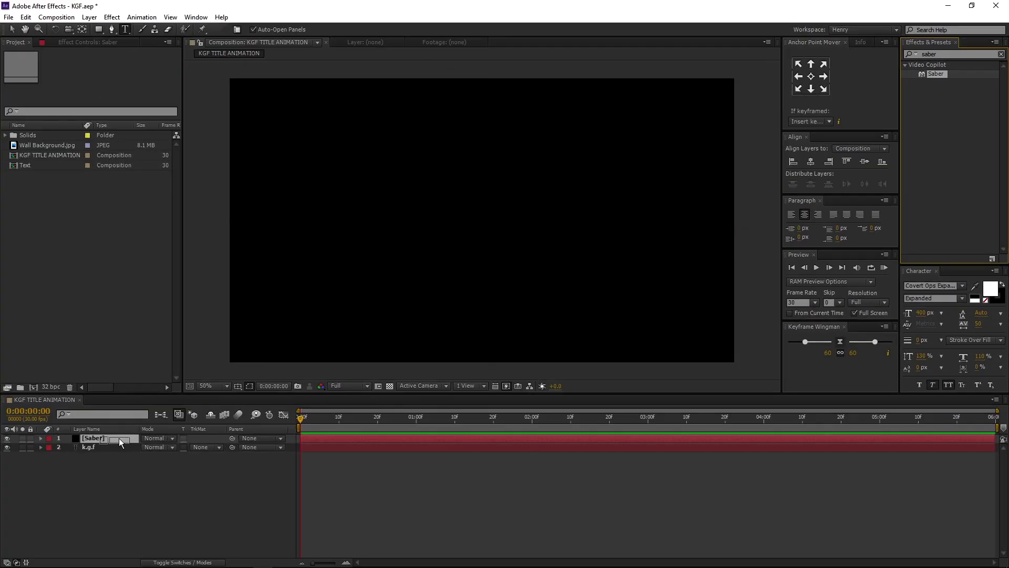
drag(120, 442, 120, 442)
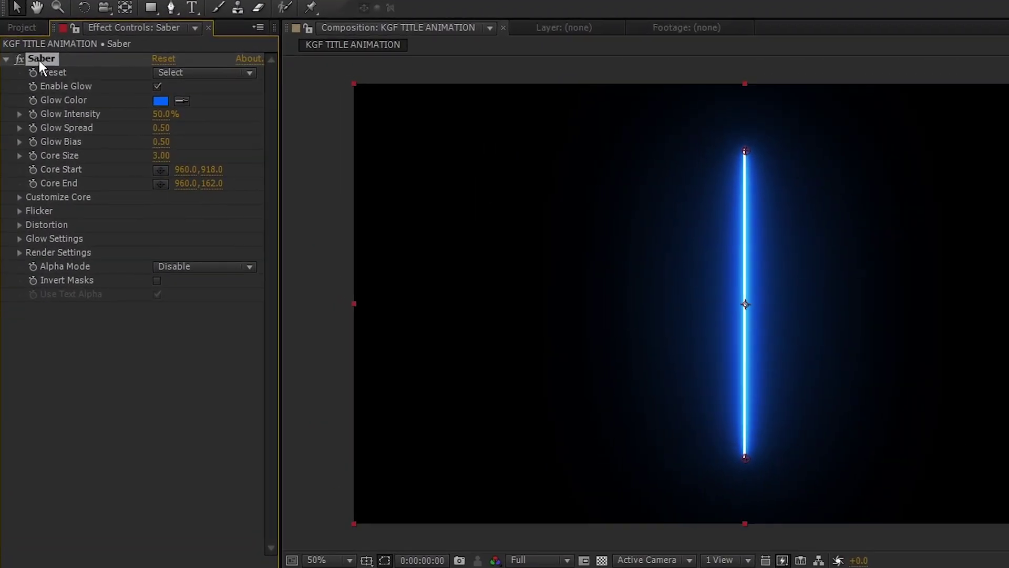
Set the Saber effect's core type to Text Layer and use the k.g.f layer as its text source.
click(19, 197)
click(220, 210)
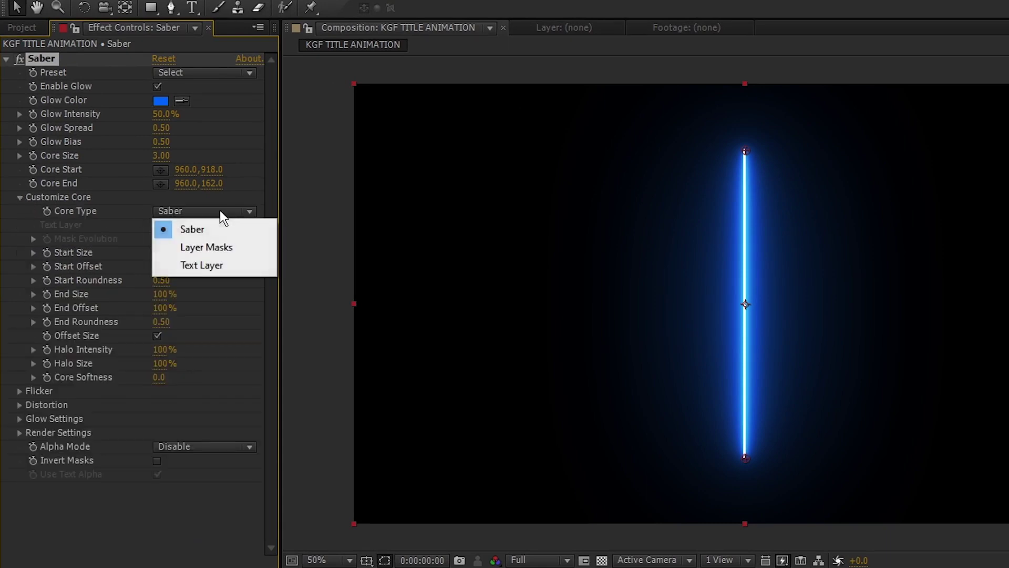
click(217, 266)
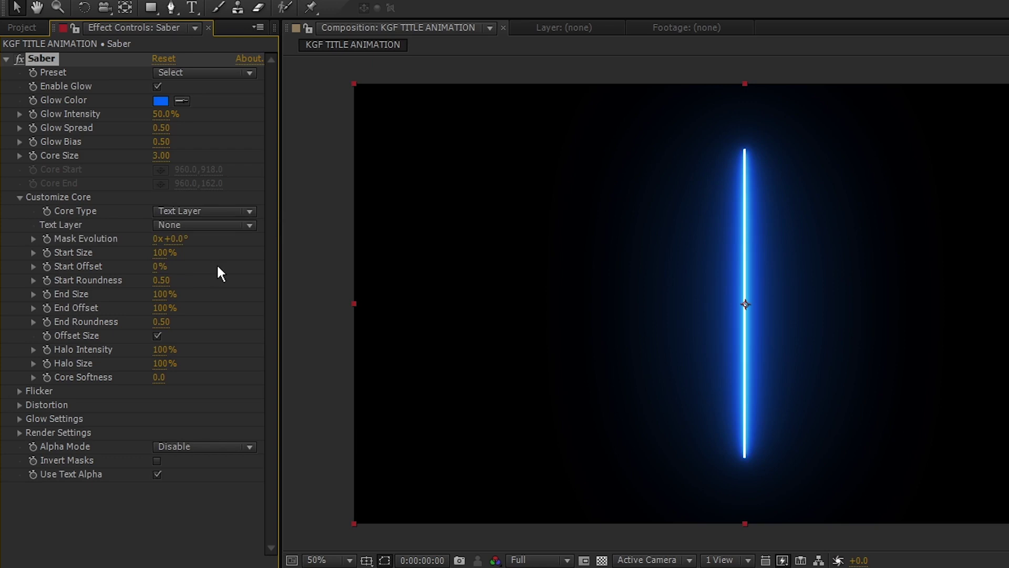
click(215, 224)
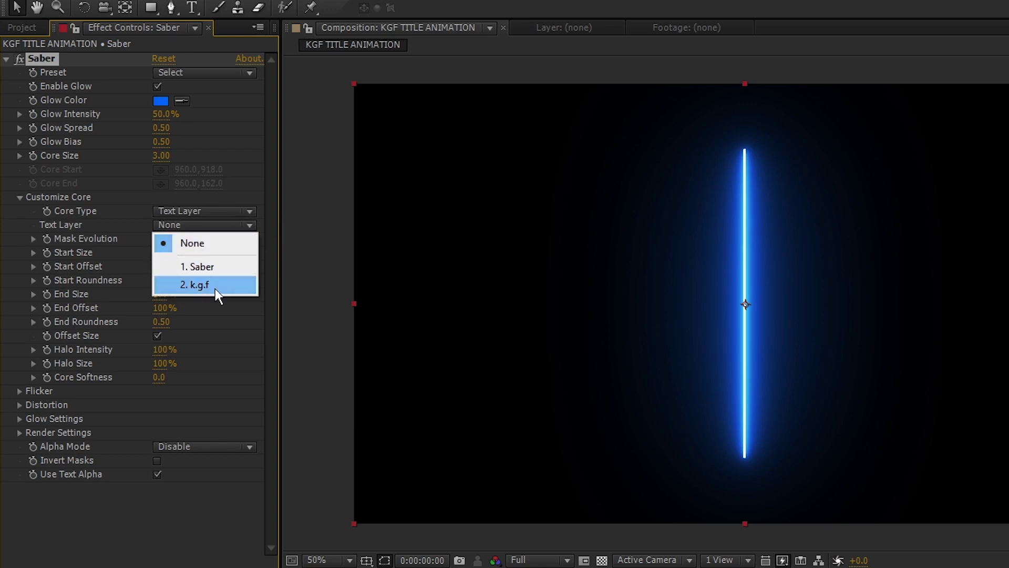
click(216, 289)
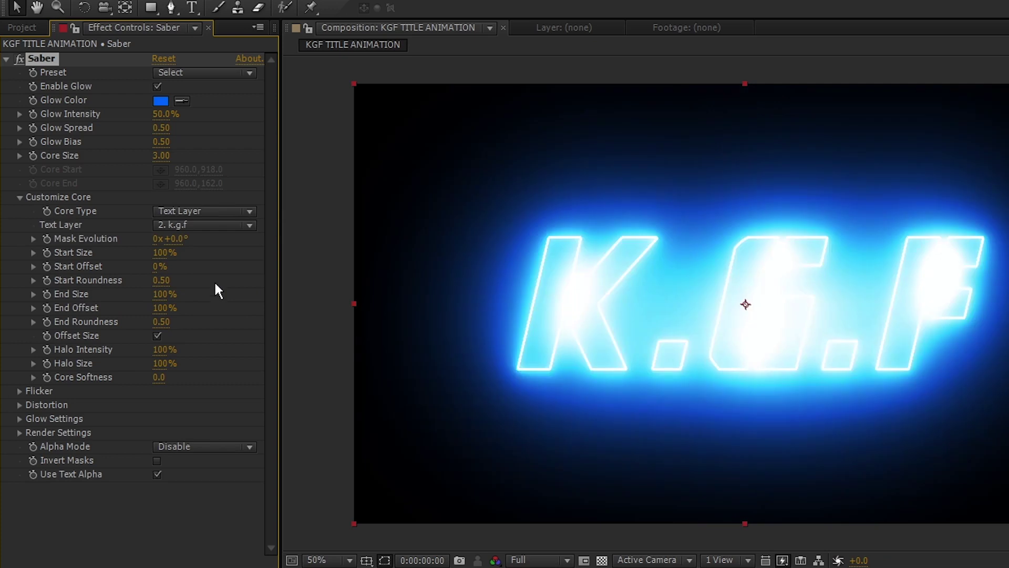
Apply Saber's Fire preset, with Glow Intensity at 25% and Core Size at 3.
click(205, 74)
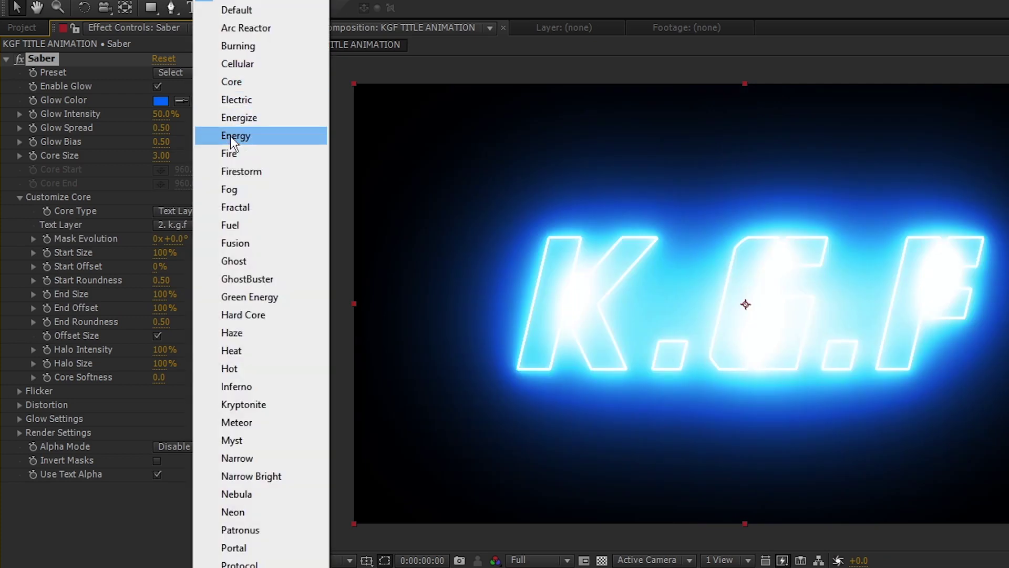
click(232, 154)
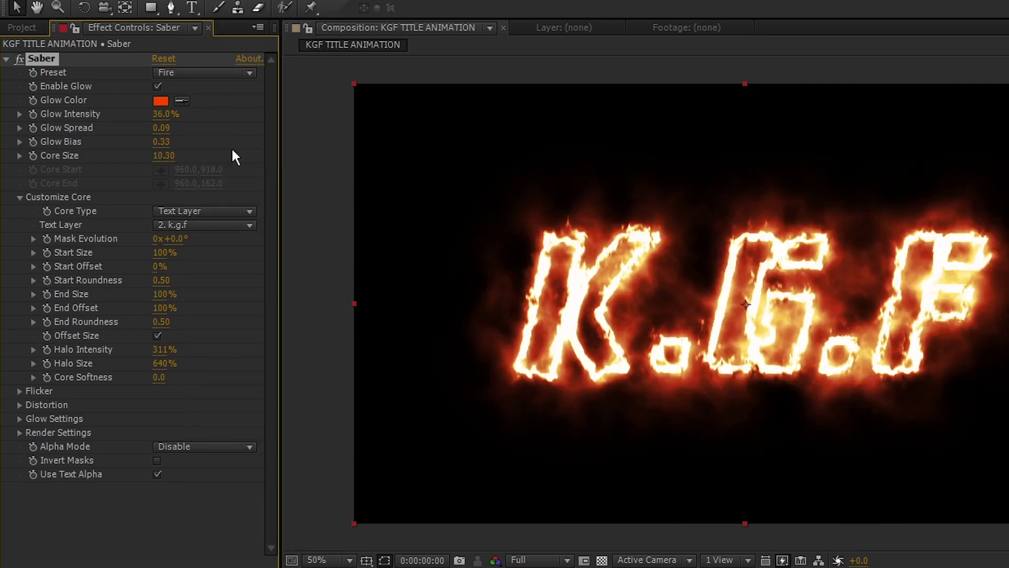
click(168, 115)
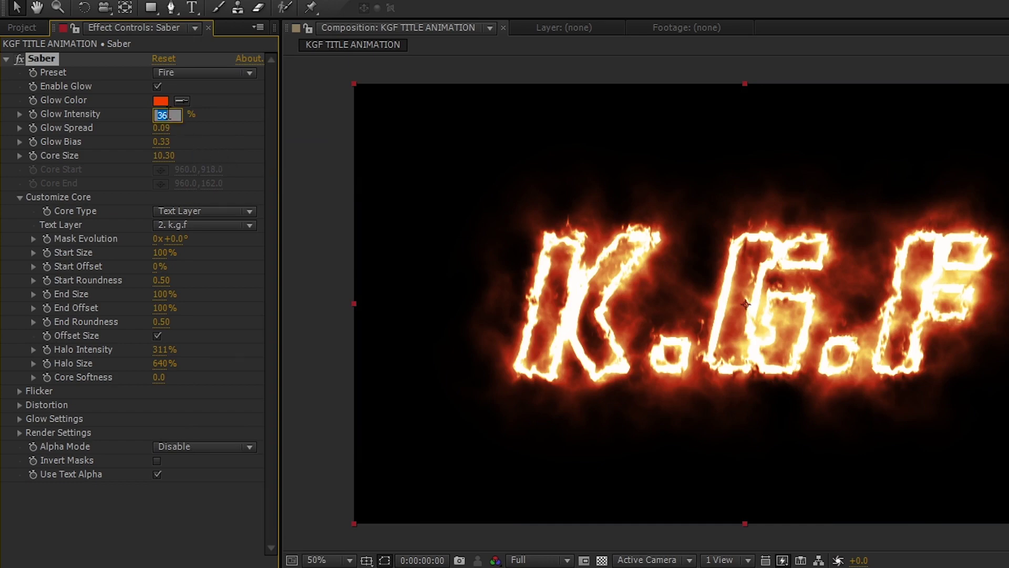
text(25)
key(Return)
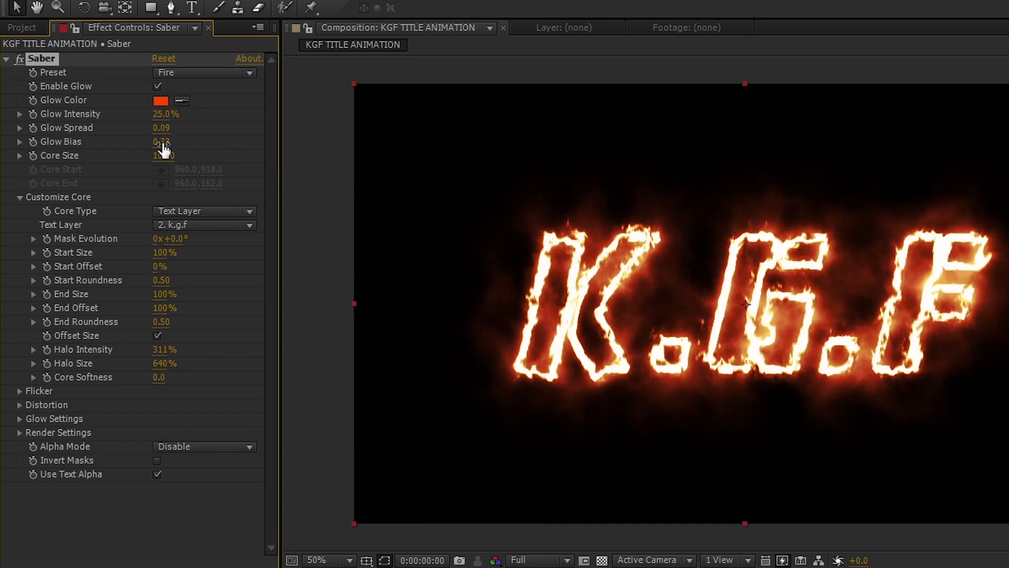
click(163, 155)
text(3)
key(Return)
Set Composite Settings in Saber's render settings to Transparent.
click(19, 432)
scroll(119, 476, down, 2)
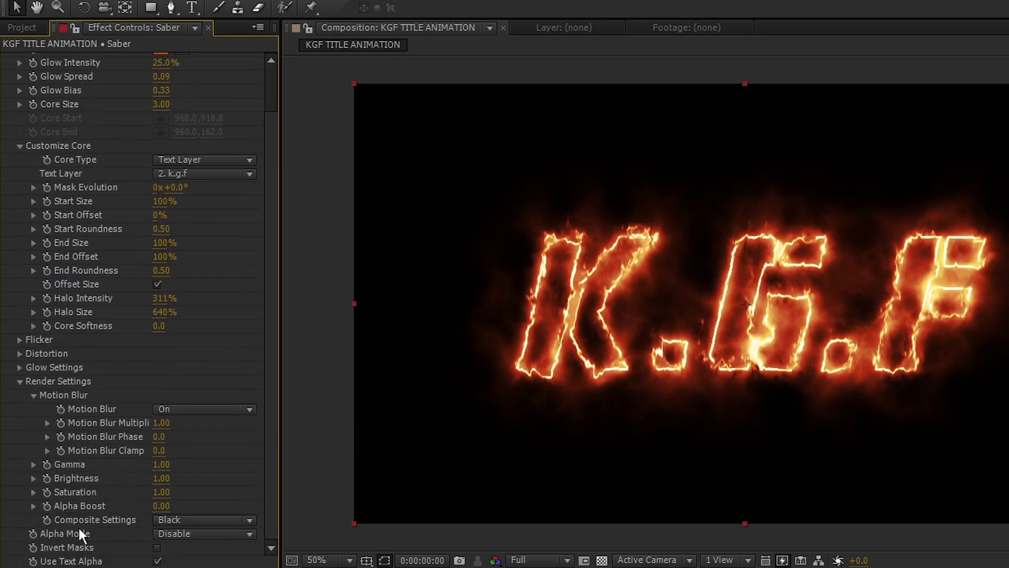
click(200, 518)
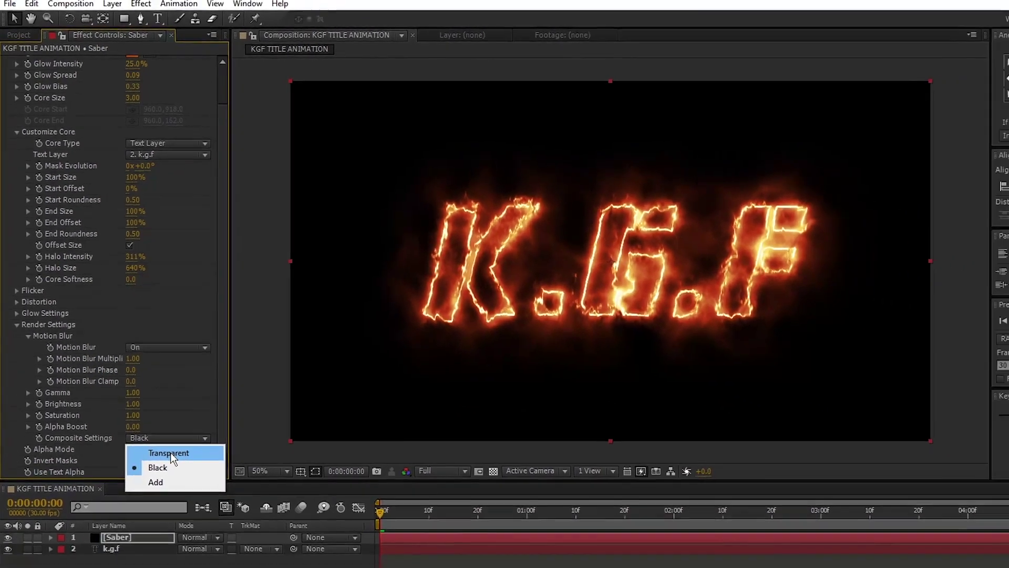
click(171, 453)
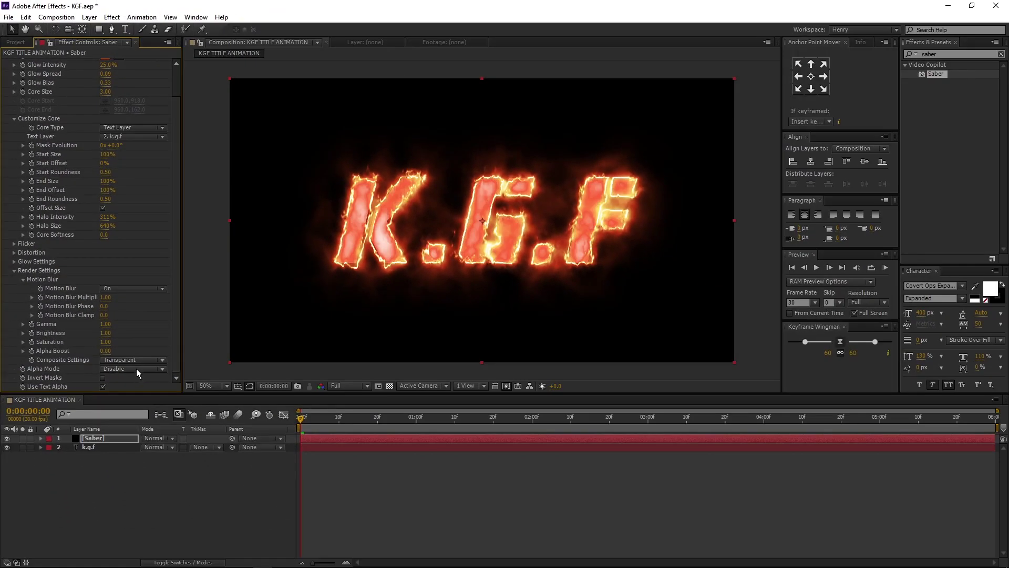
click(292, 420)
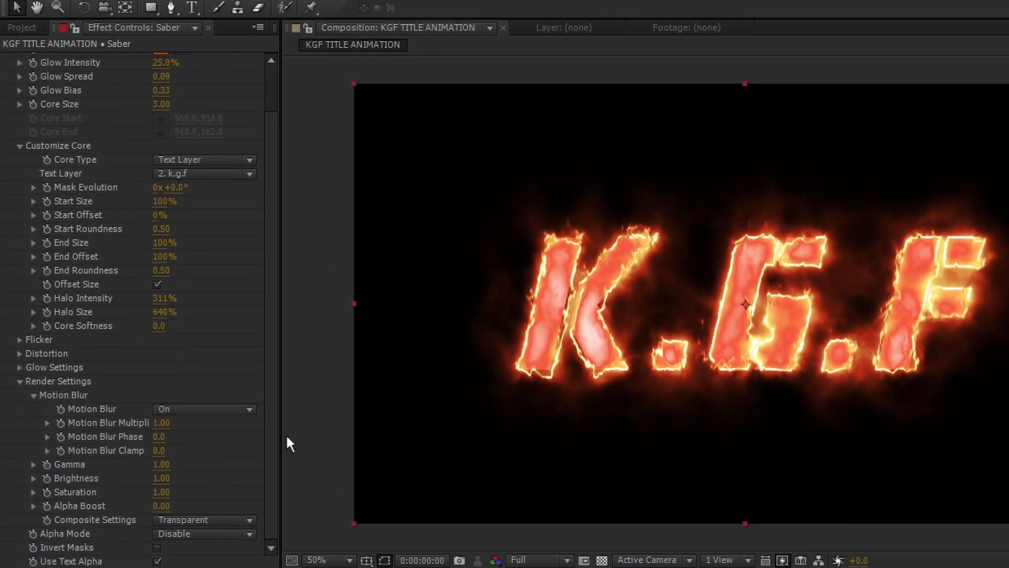
Keyframe Saber's Mask Evolution and End Offset at the first frame, and set Start Size to 50%.
click(45, 183)
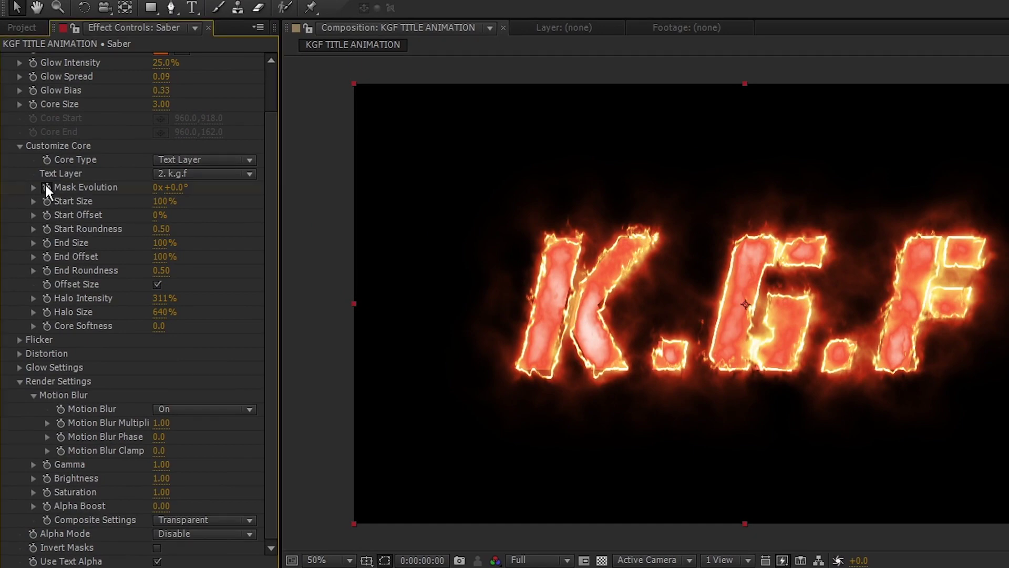
click(153, 201)
text(50)
key(Return)
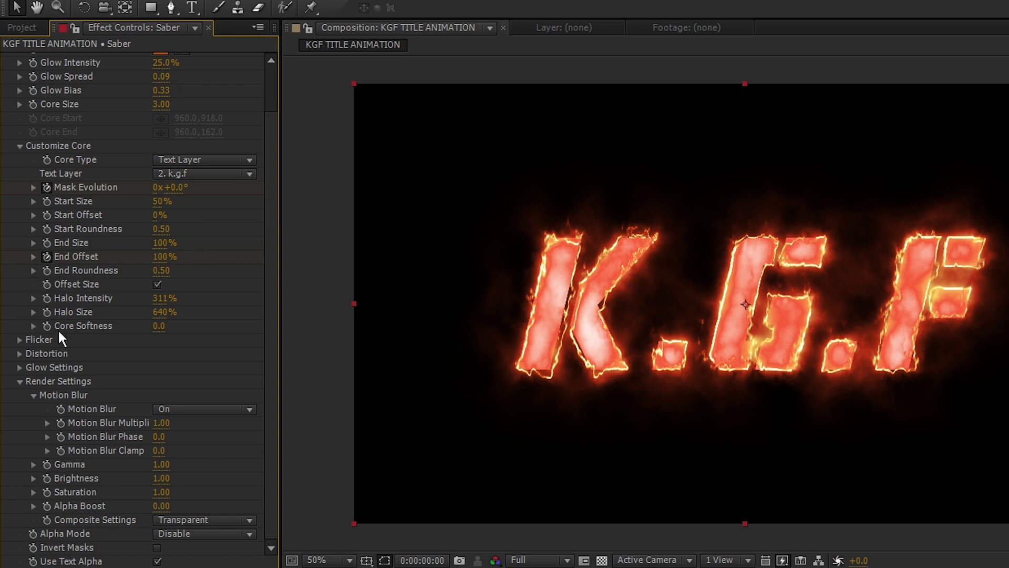
Set Saber's Halo Intensity to 150% and Halo Size to 300%, and deselect the Saber layer.
click(170, 298)
text(150)
key(Return)
click(160, 312)
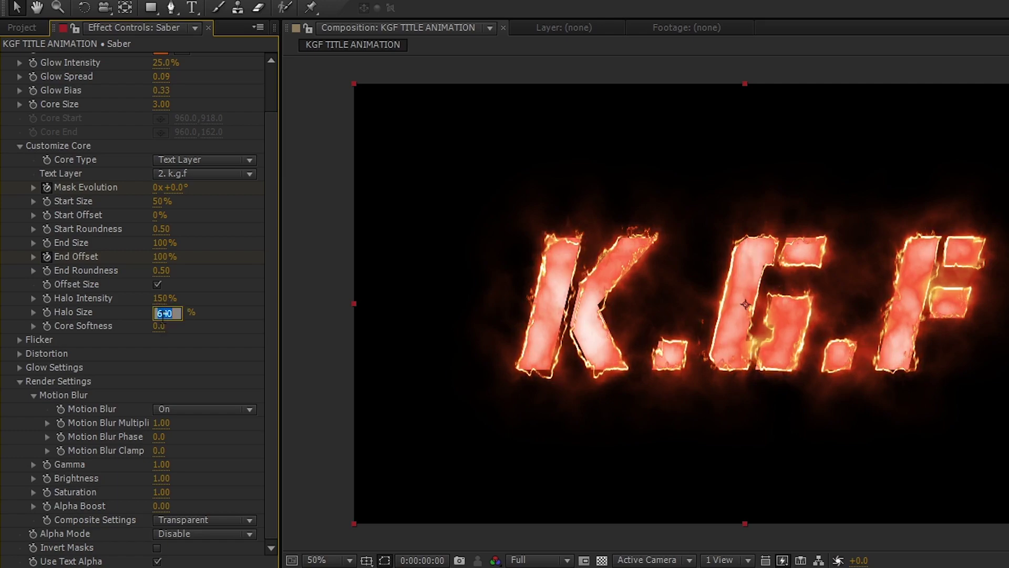
text(300)
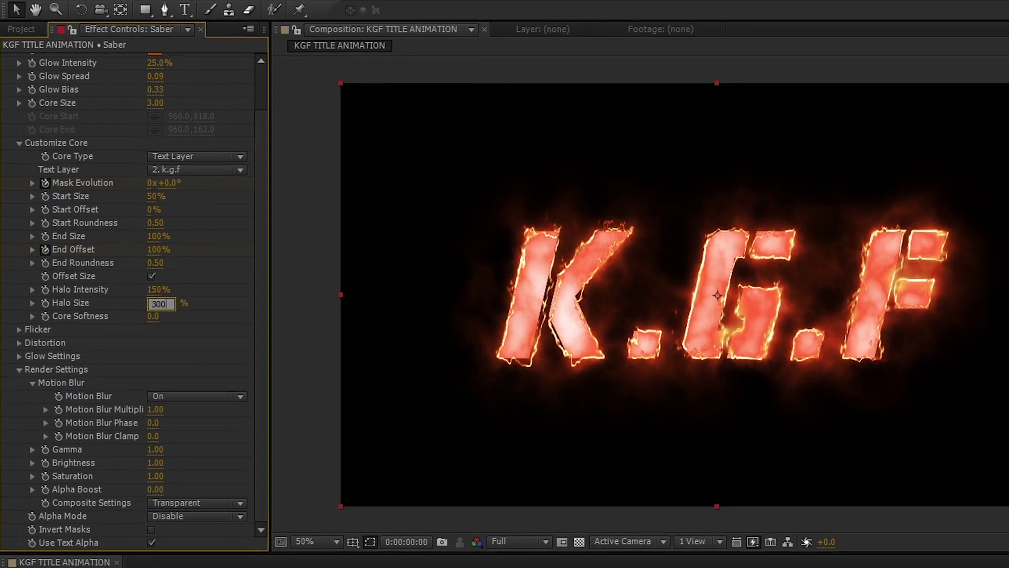
key(Return)
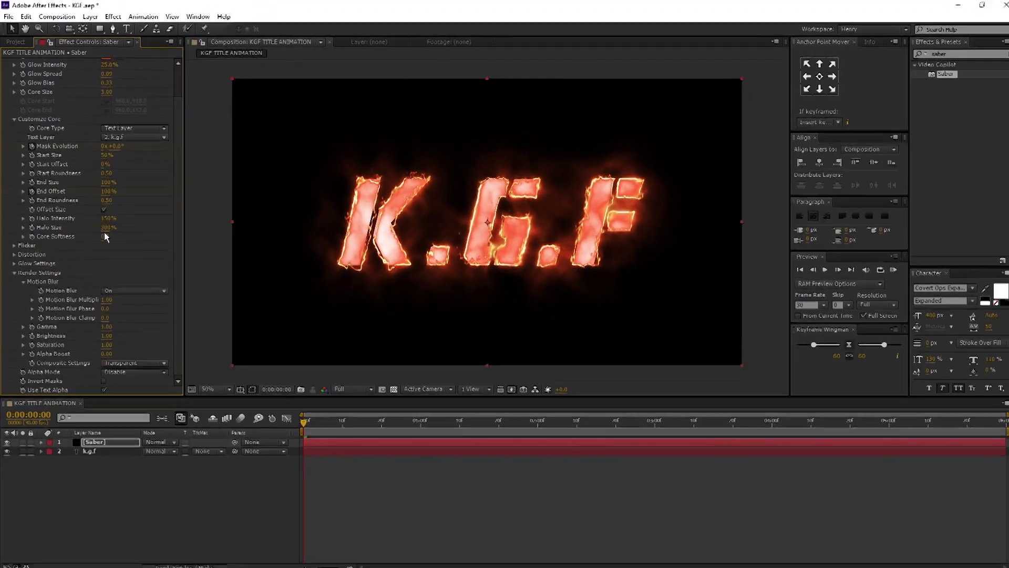
click(85, 493)
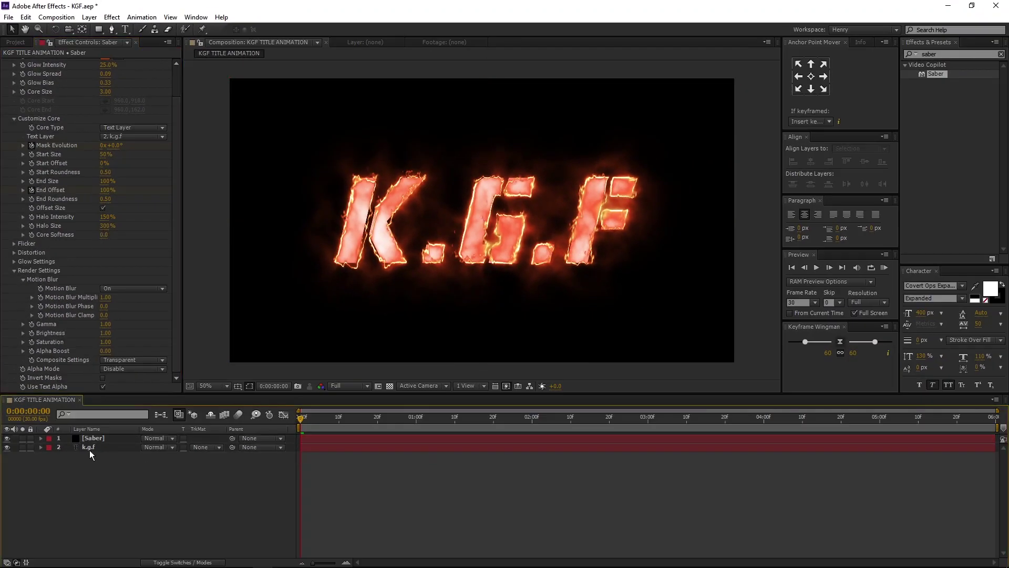
Hide the k.g.f text layer and expand the Saber layer's Customize Core properties in the timeline.
click(91, 448)
click(7, 447)
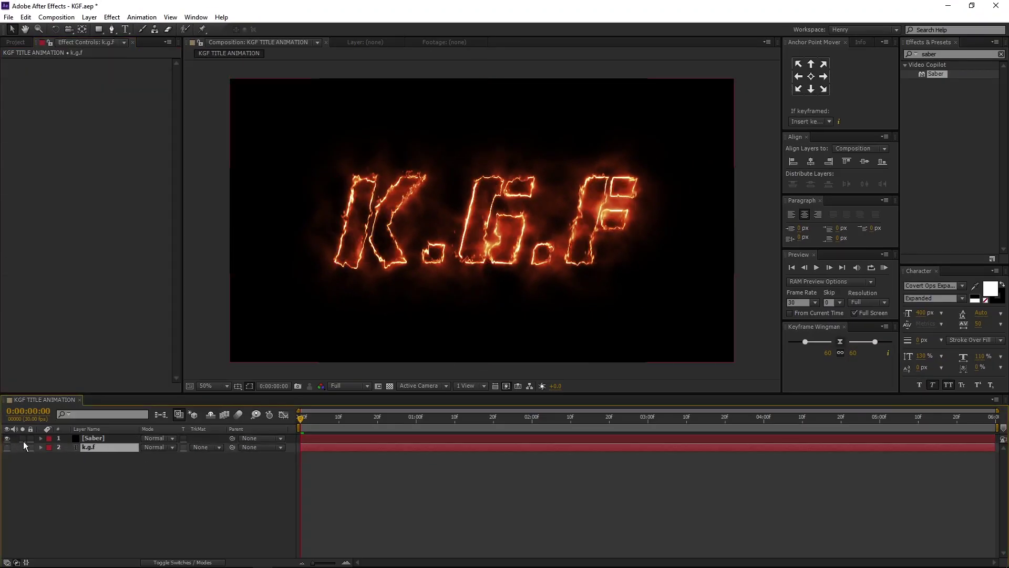
click(93, 438)
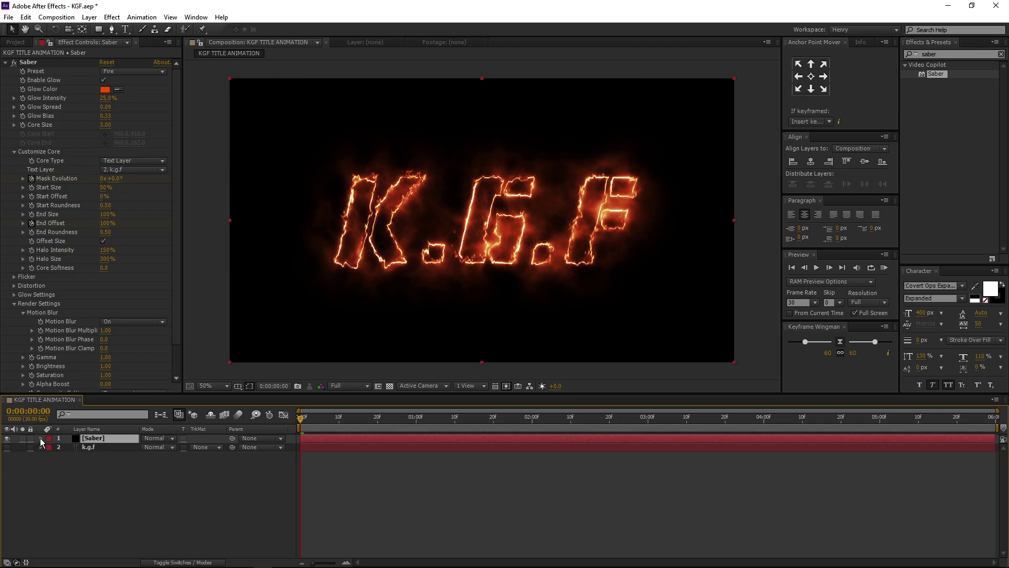
click(41, 438)
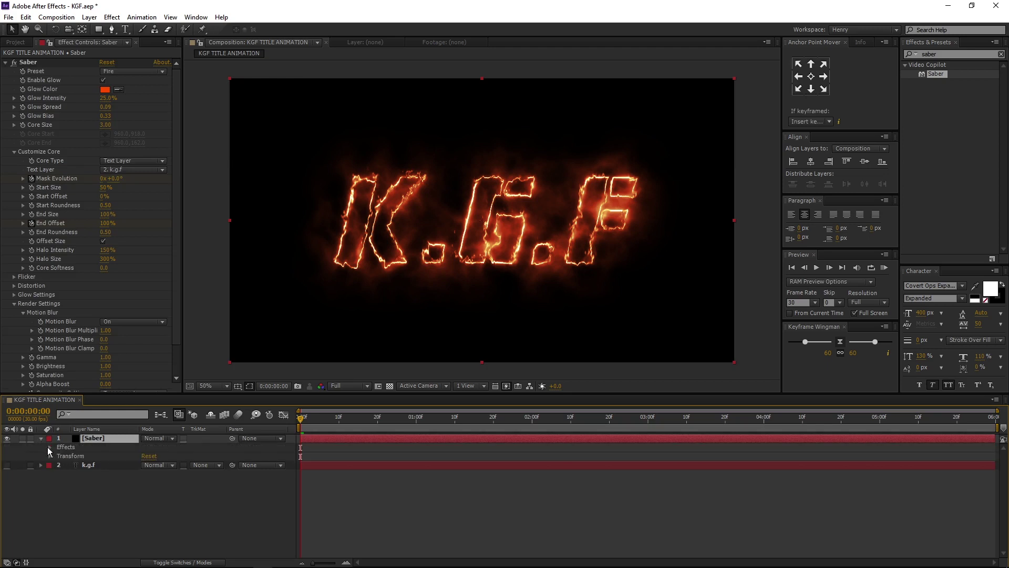
click(50, 447)
click(59, 455)
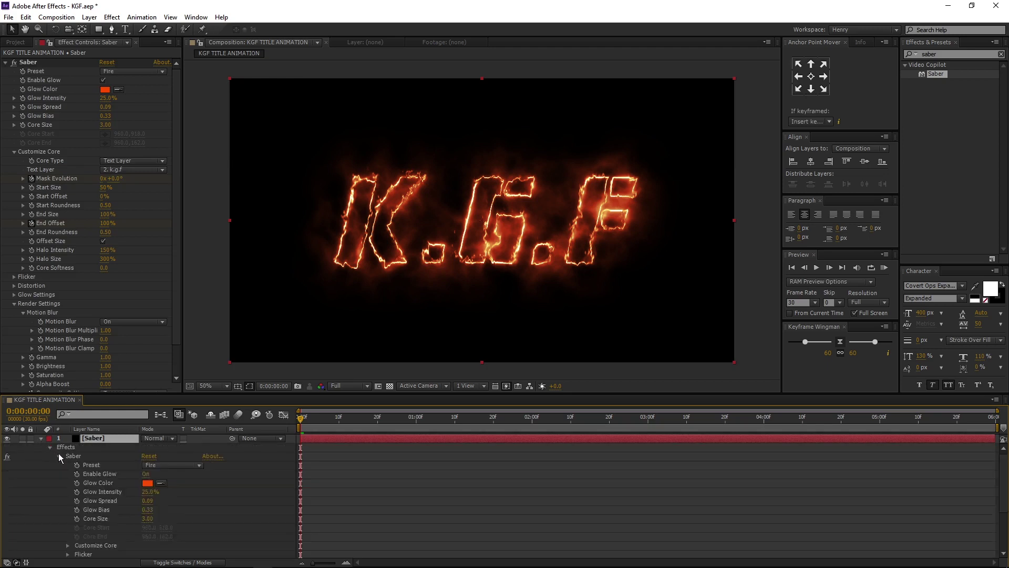
scroll(60, 457, down, 3)
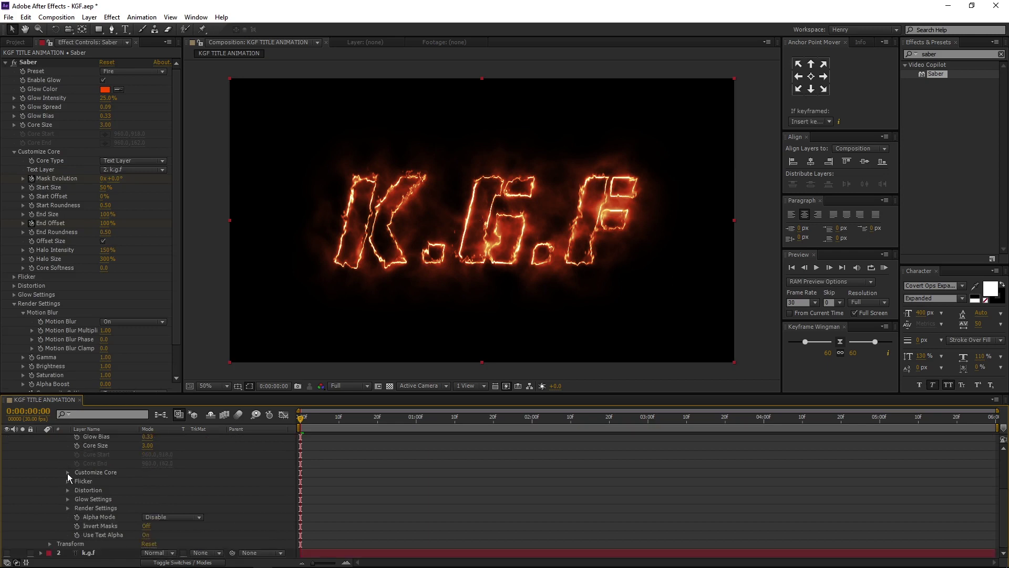
click(67, 472)
scroll(1007, 506, down, 3)
scroll(1007, 507, up, 1)
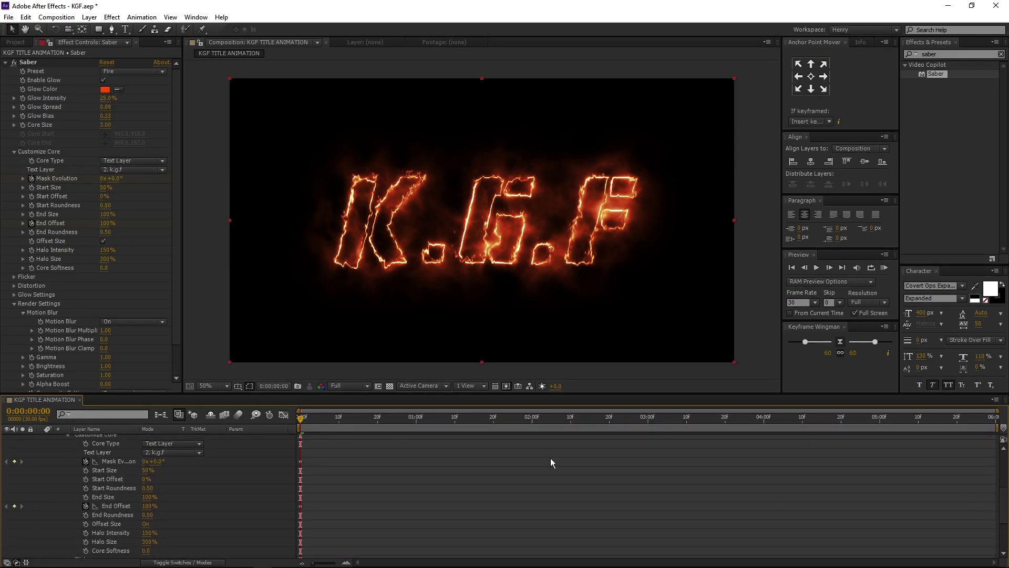
Add a keyframe for Saber's End Offset at the one-second mark.
click(392, 421)
drag(340, 443, 259, 548)
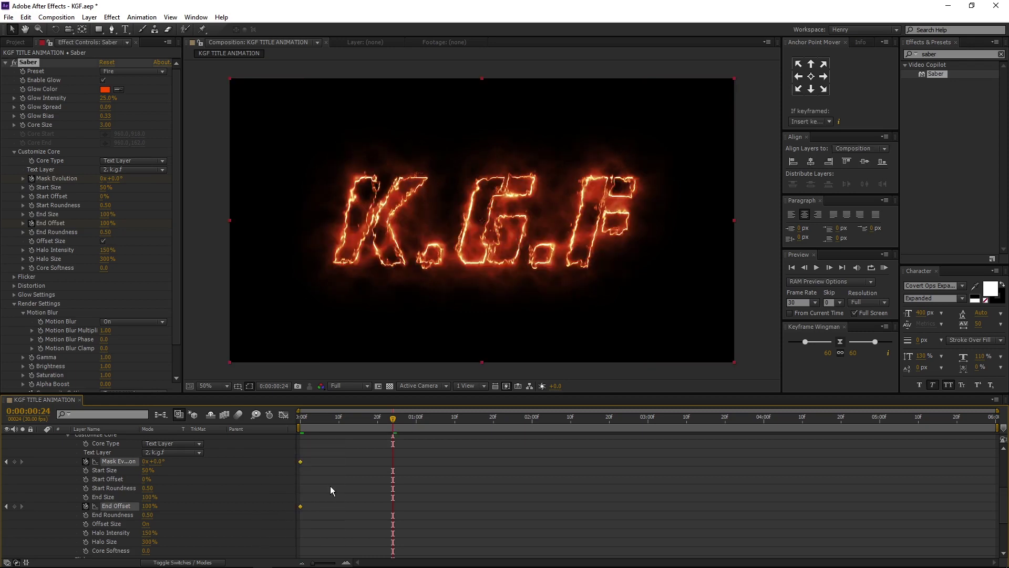
click(330, 486)
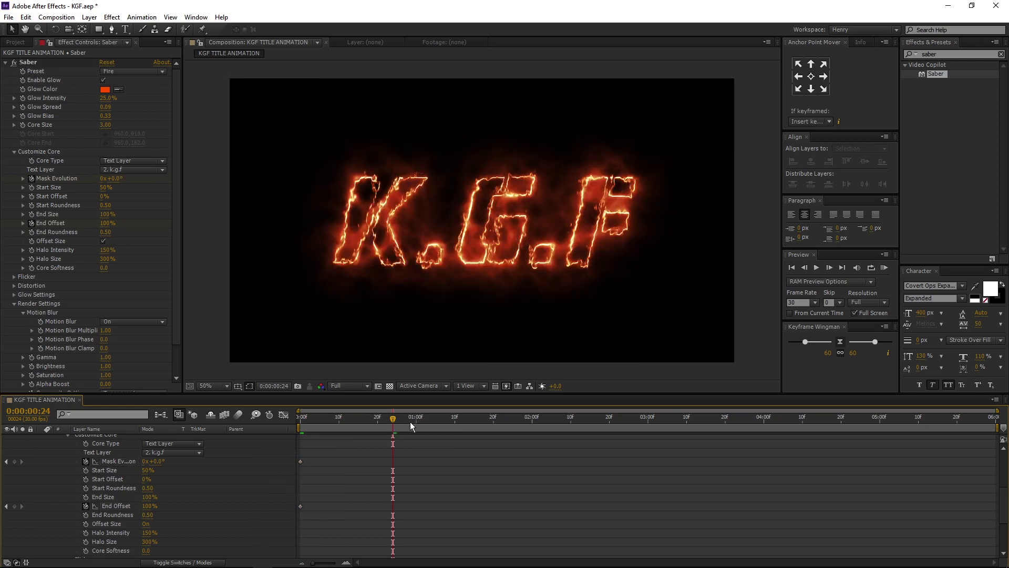
click(416, 420)
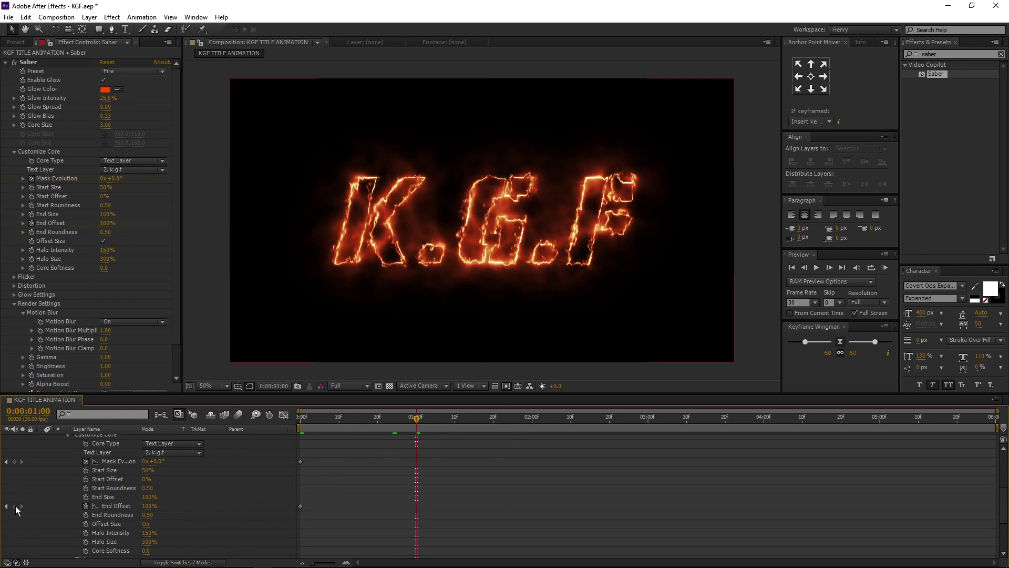
click(14, 506)
At two seconds, set Saber's End Offset to 0% and its Mask Evolution to 180°.
click(531, 421)
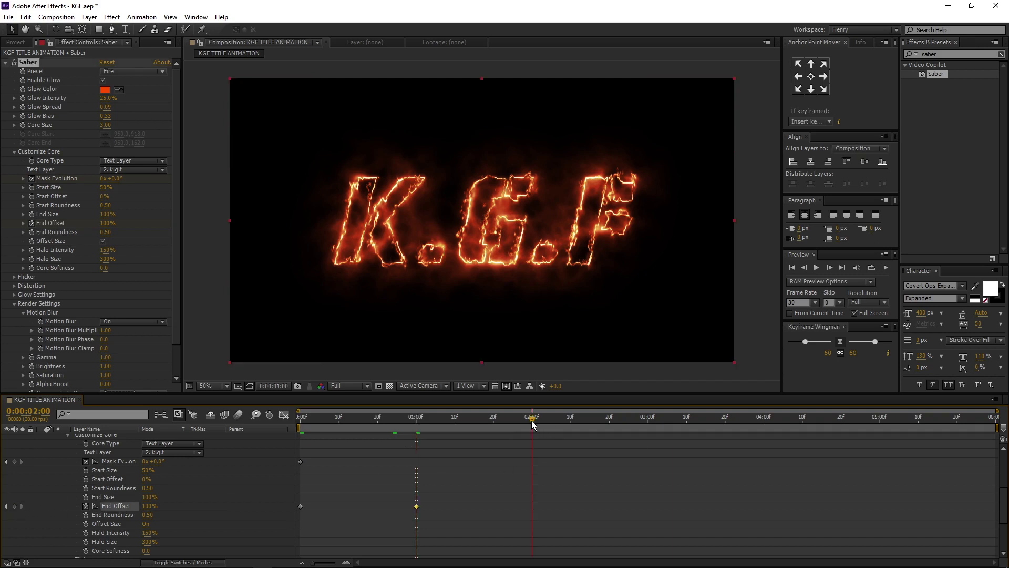
click(148, 506)
text(0)
key(Return)
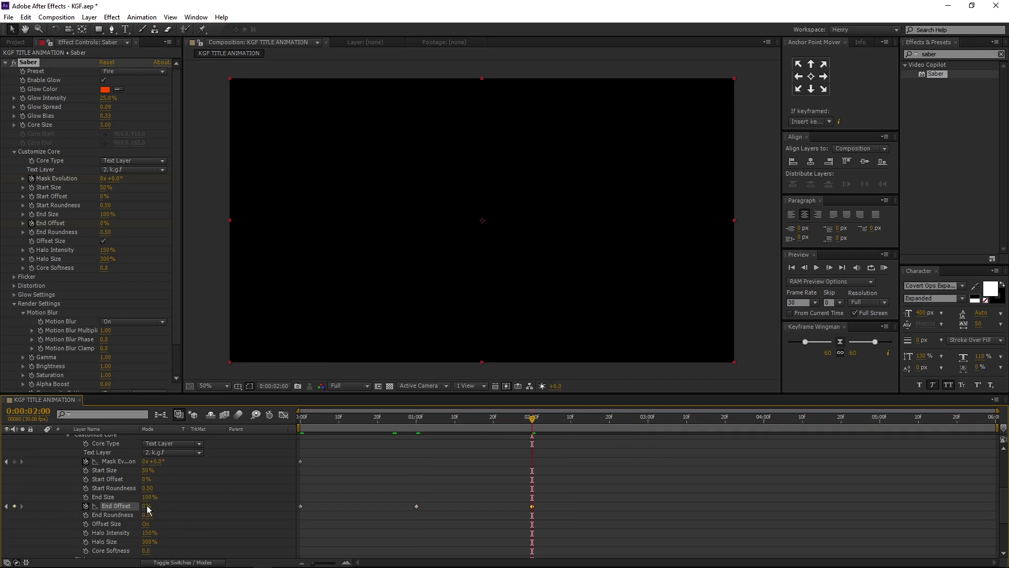
click(157, 462)
text(180)
key(Return)
Apply Easy Ease to all Mask Evolution and End Offset keyframes, and collapse the Saber layer's properties.
drag(568, 459, 351, 531)
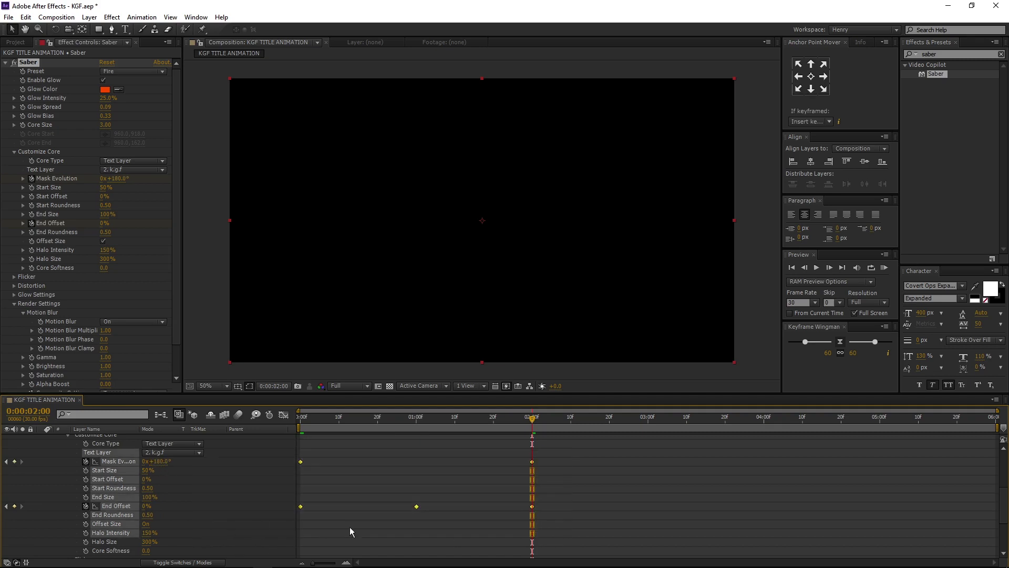
right_click(417, 507)
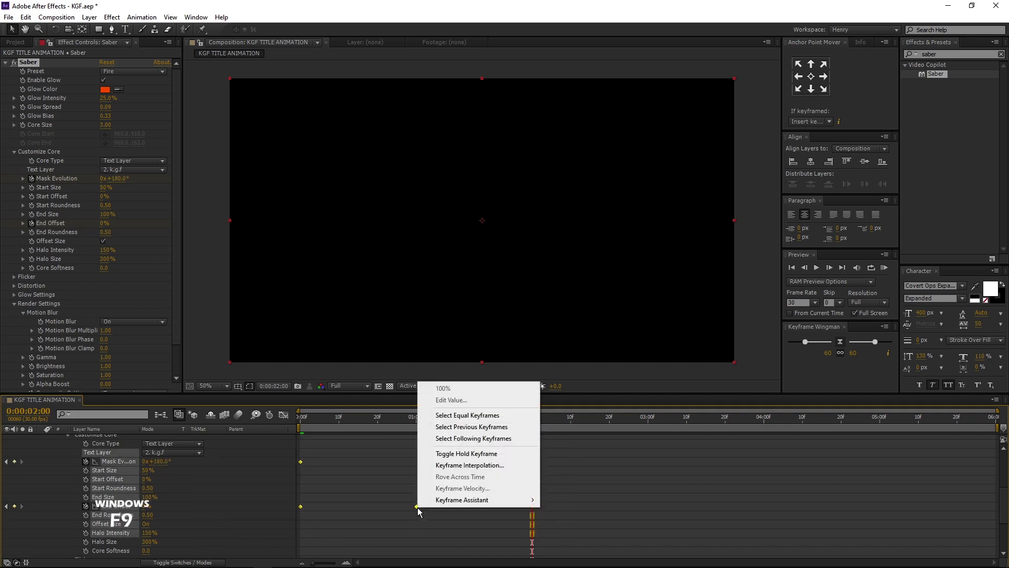
mouse_move(462, 505)
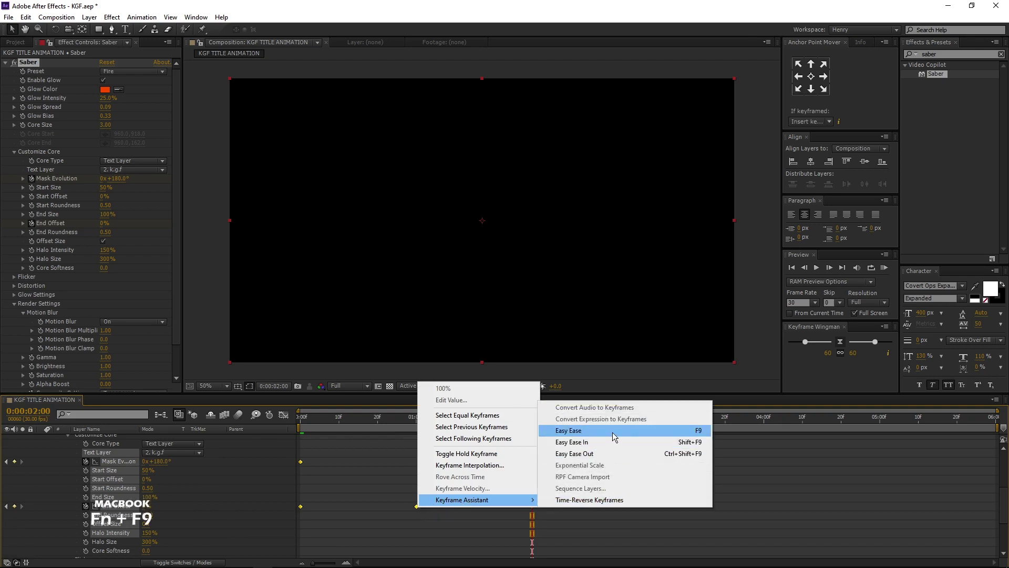
click(614, 436)
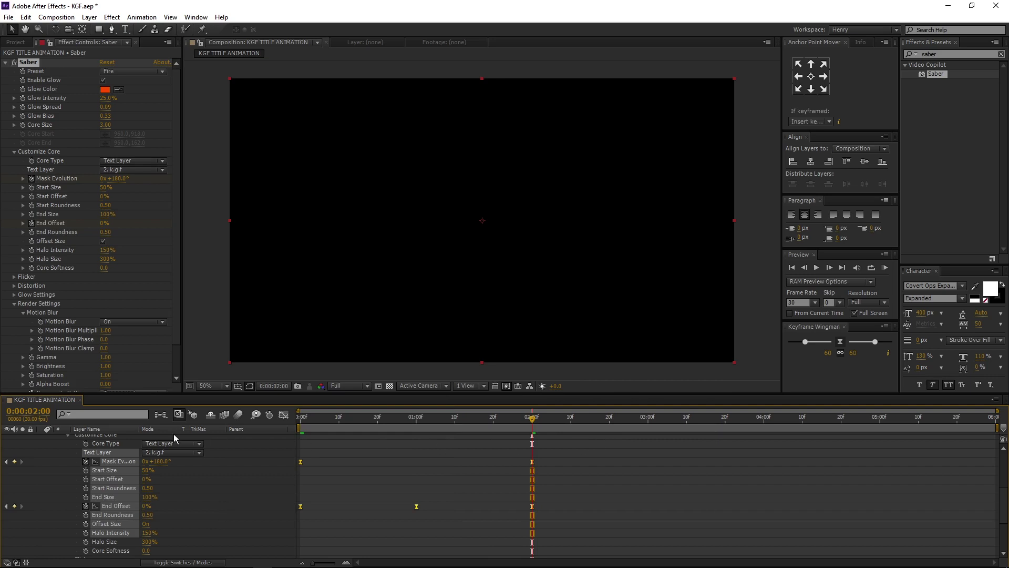
scroll(61, 478, up, 5)
click(59, 455)
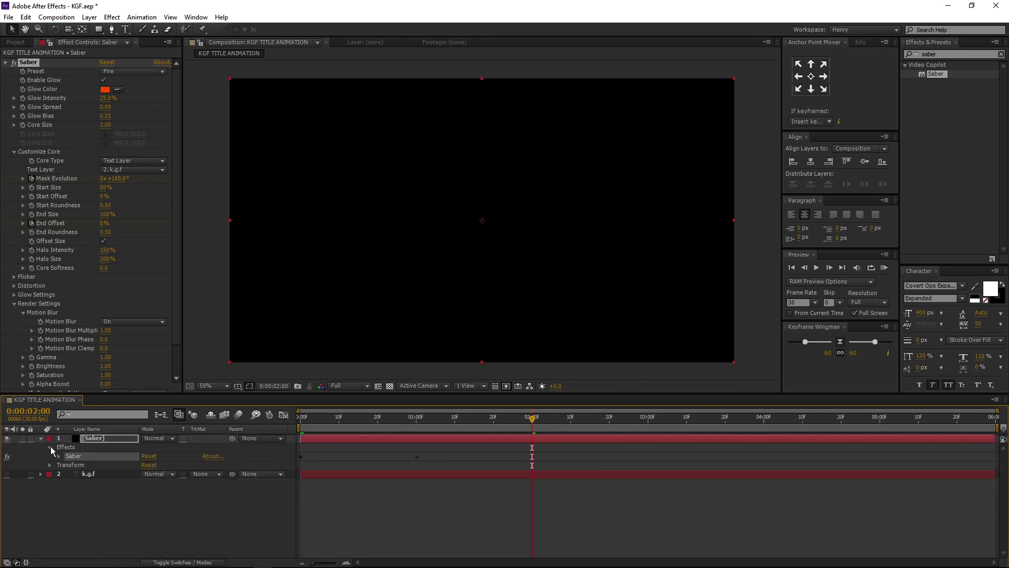
click(50, 446)
click(41, 438)
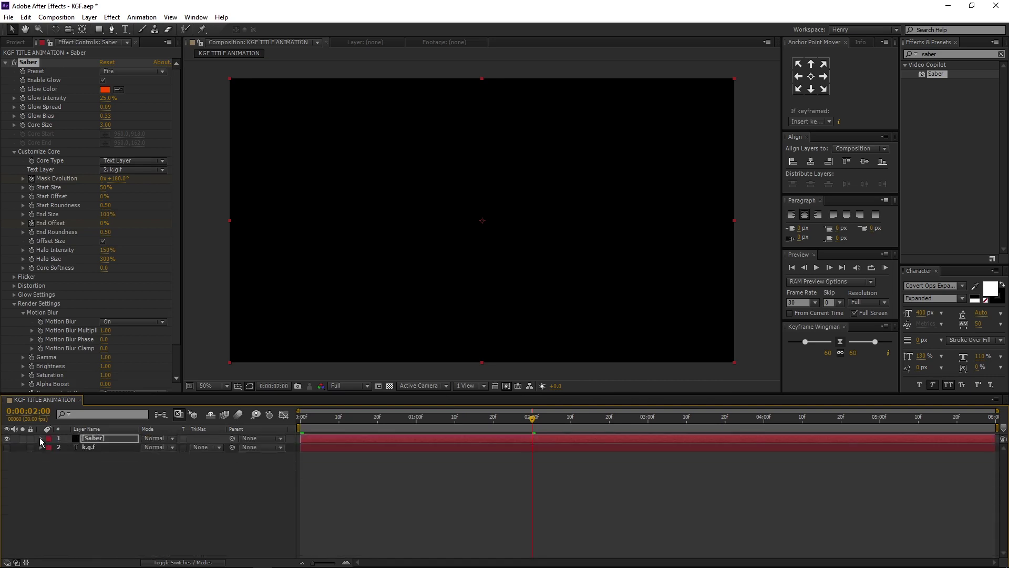
Pre-compose the Saber and k.g.f layers into a composition named Saber + Text, moving all attributes into it.
click(119, 482)
drag(118, 481, 115, 438)
right_click(116, 439)
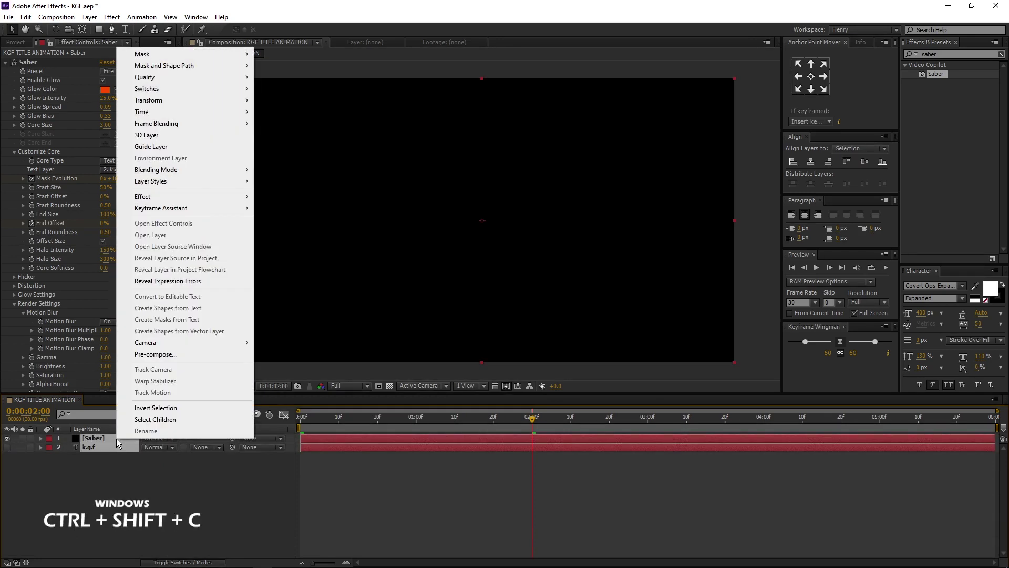
click(145, 353)
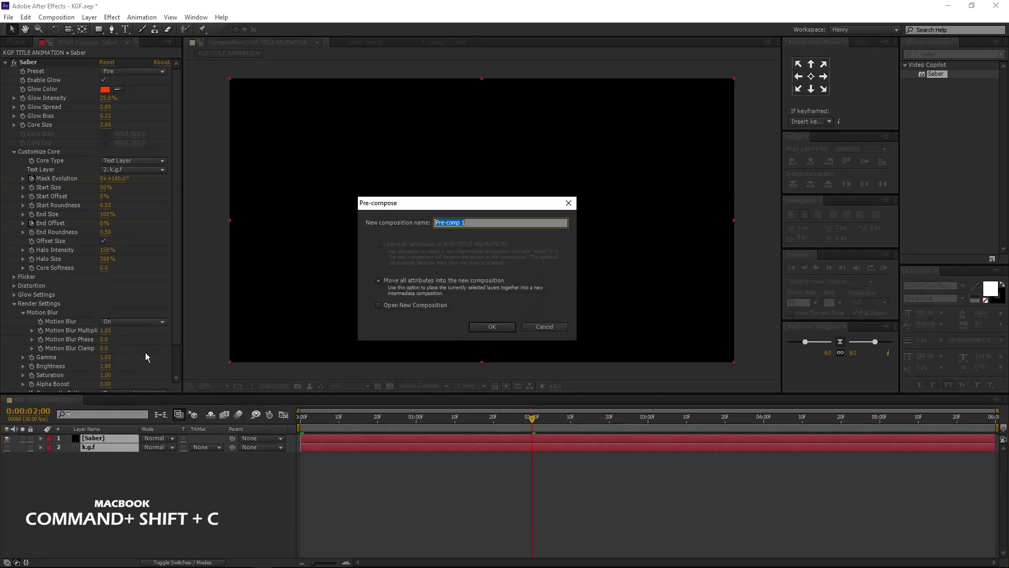
text(Saber + Text)
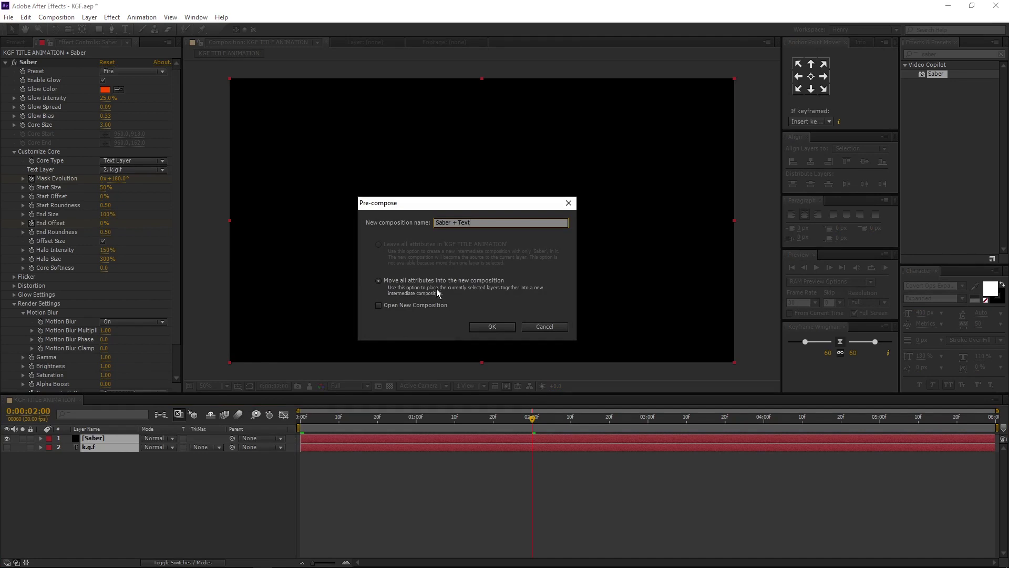
click(491, 327)
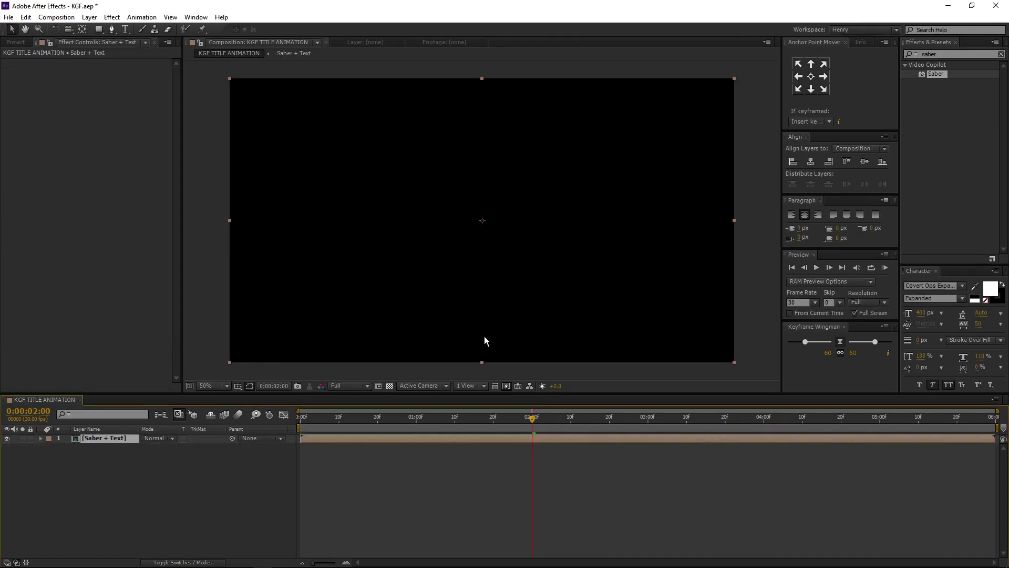
Duplicate the Text composition in the project and rename the copy Text + Texture.
click(16, 43)
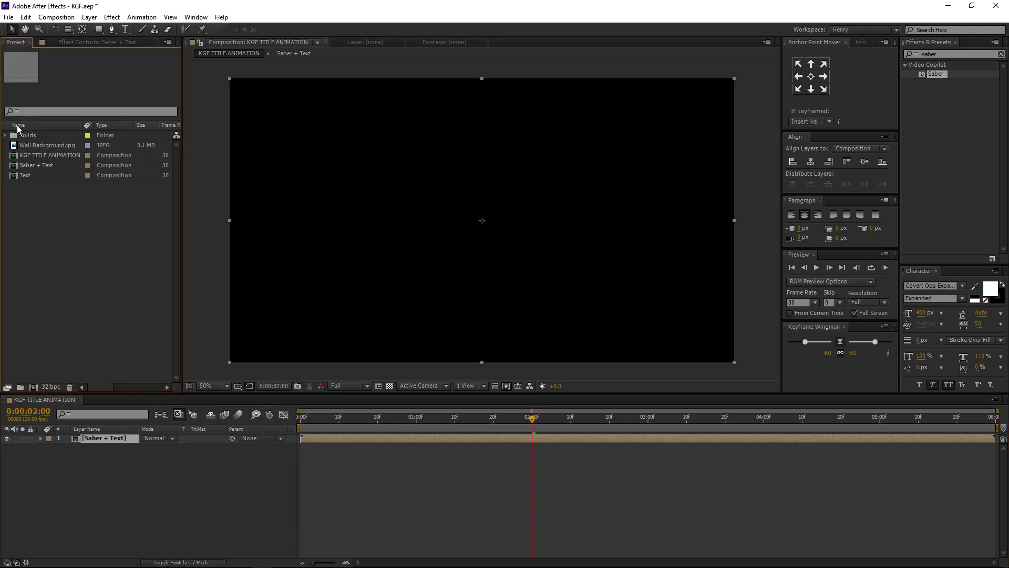
click(33, 177)
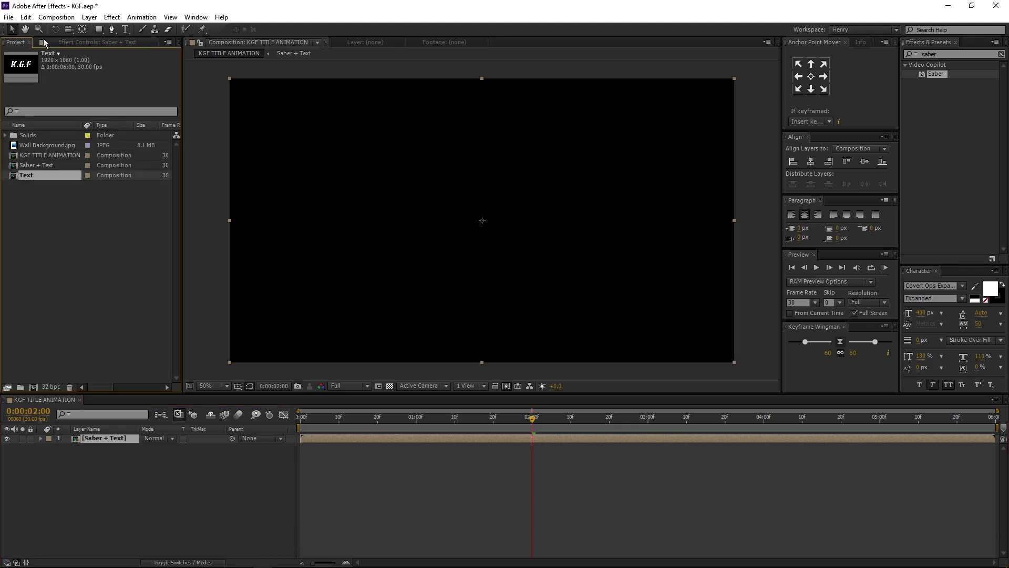
click(25, 17)
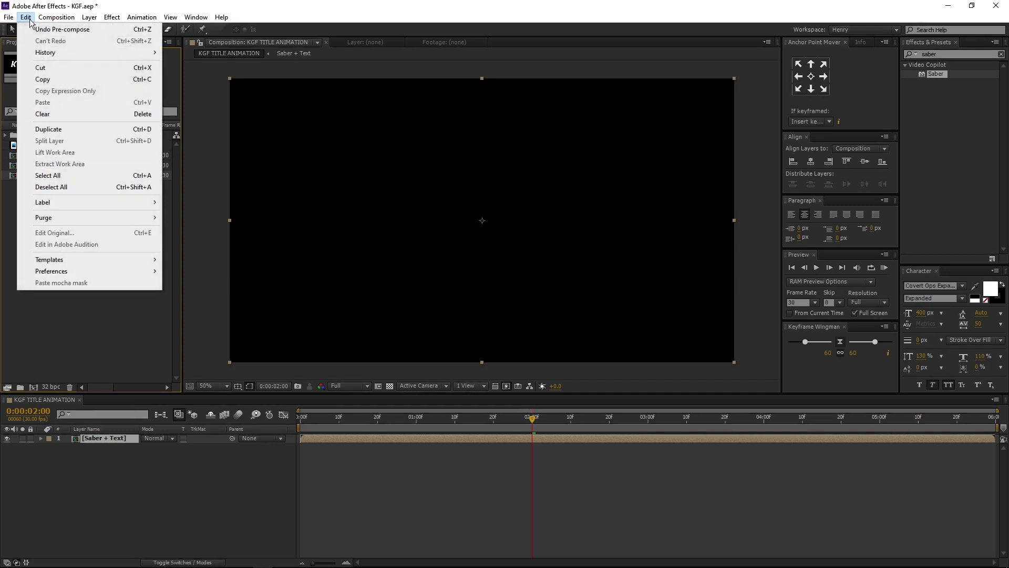
click(67, 131)
right_click(57, 186)
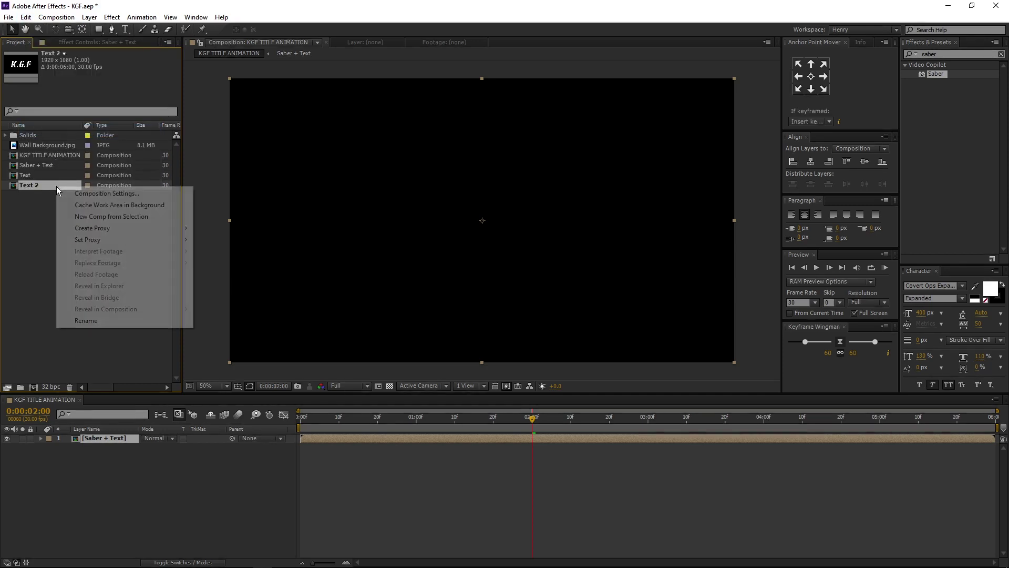
click(87, 321)
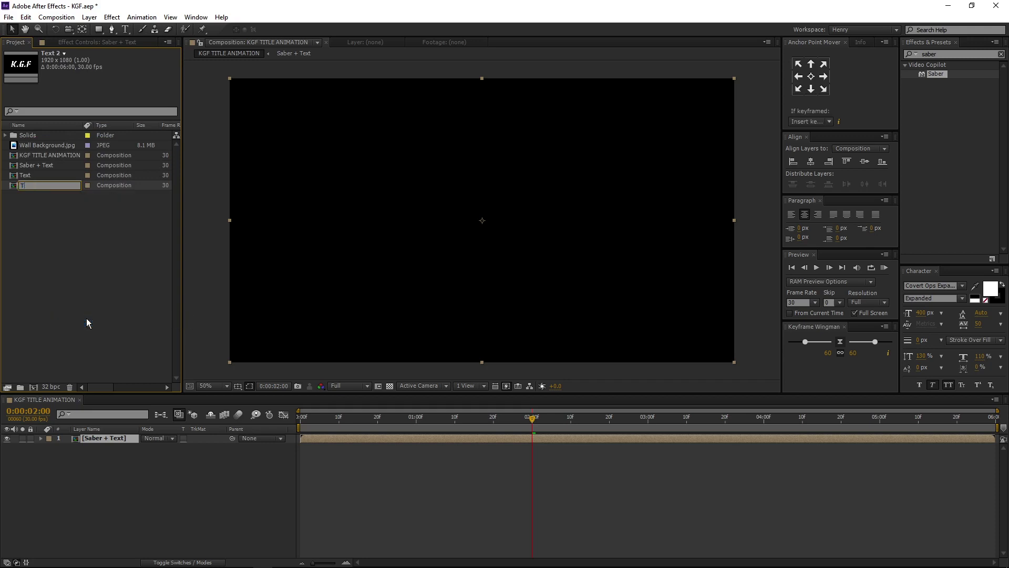
text(Text + Texture)
key(Return)
Open the Text + Texture composition and add Wall Background.jpg as a layer beneath the k.g.f text.
double_click(54, 184)
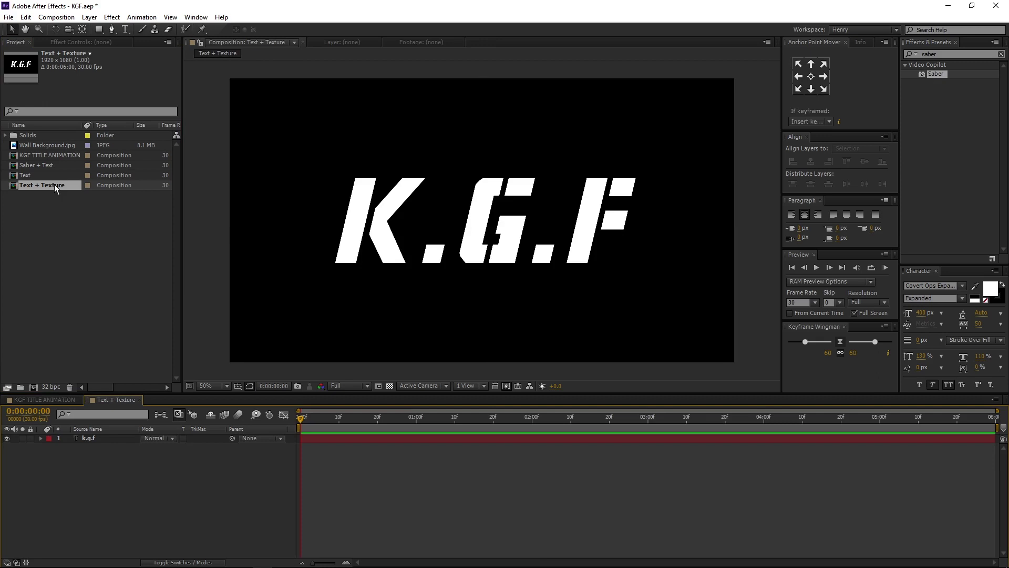
click(48, 146)
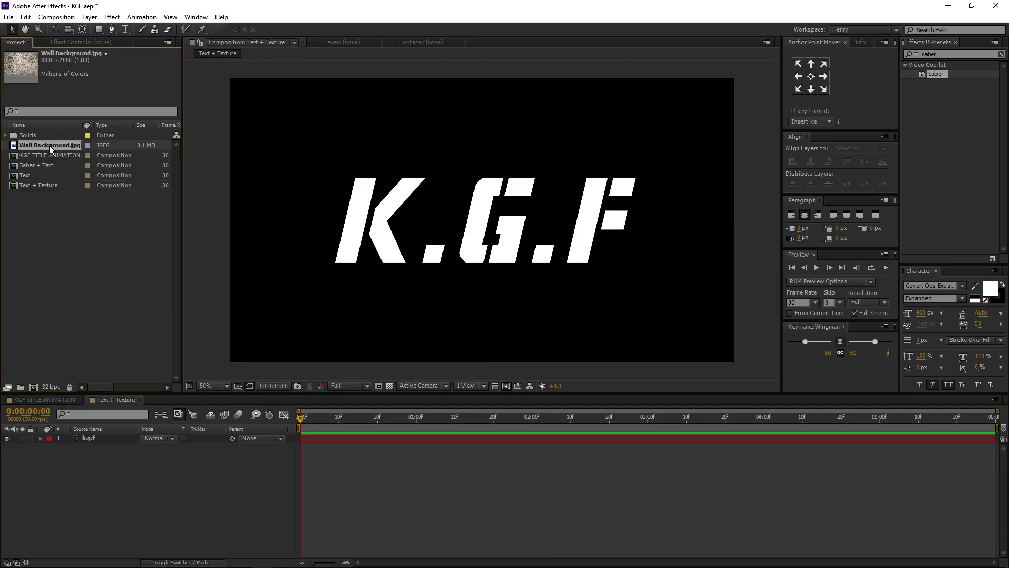
drag(50, 146, 93, 450)
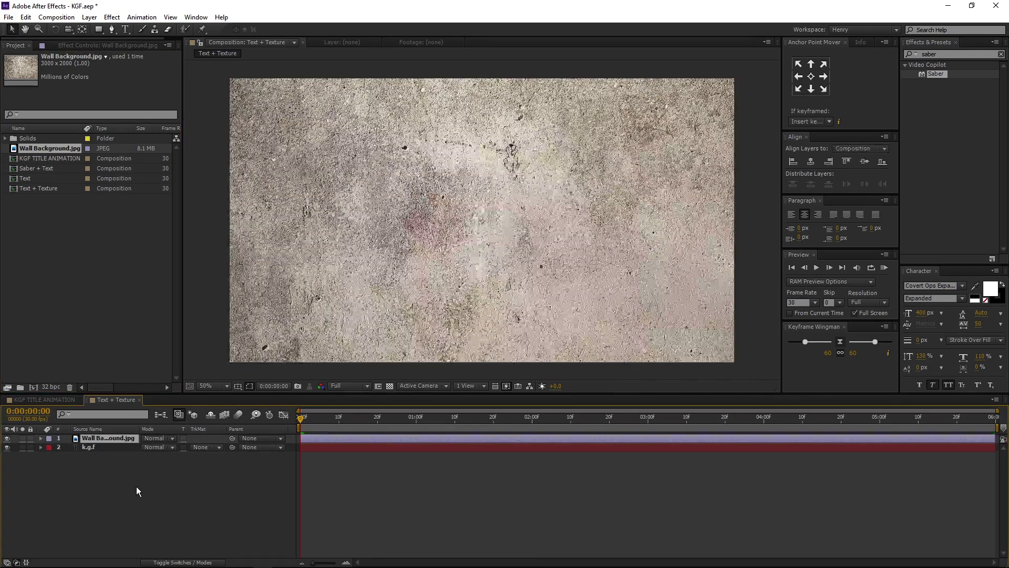
click(122, 440)
drag(118, 437, 119, 480)
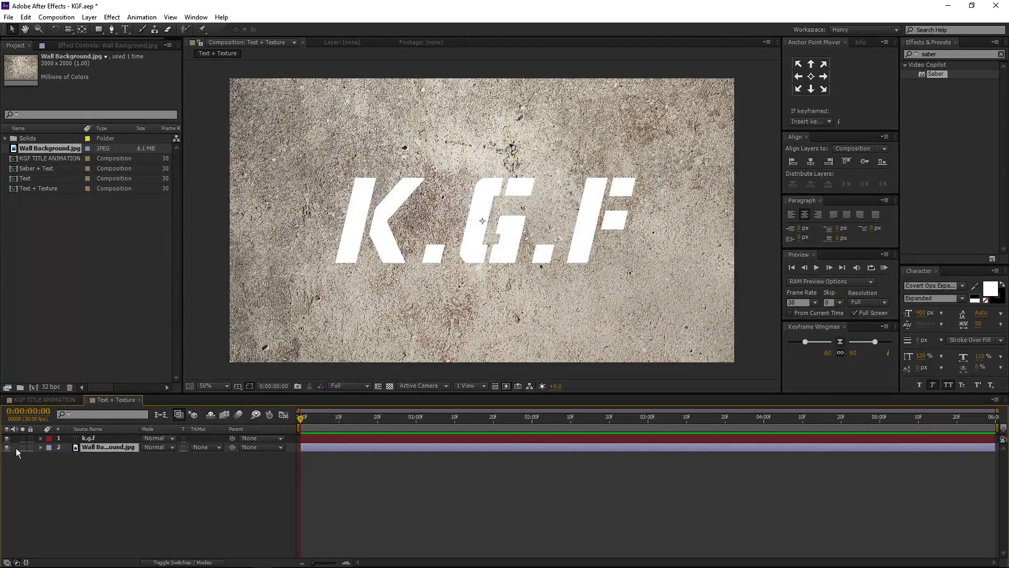
Scale the Wall Background layer to 50%.
click(40, 447)
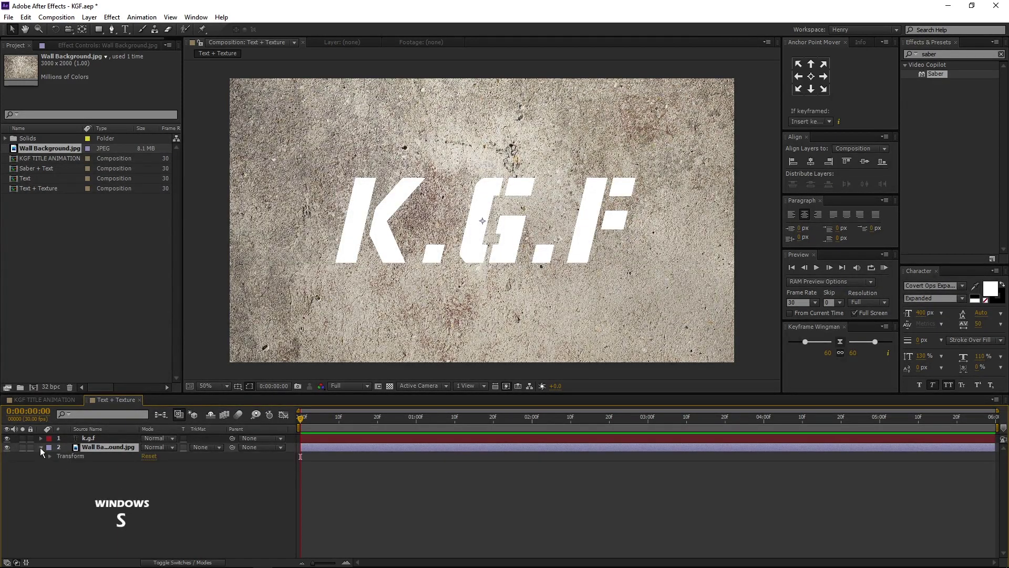
click(50, 456)
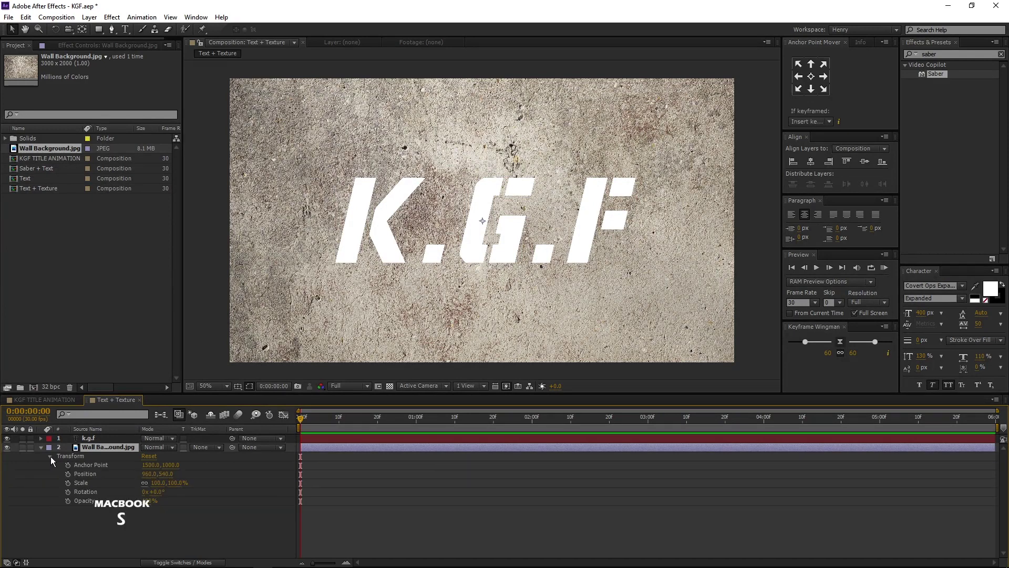
click(158, 484)
text(50)
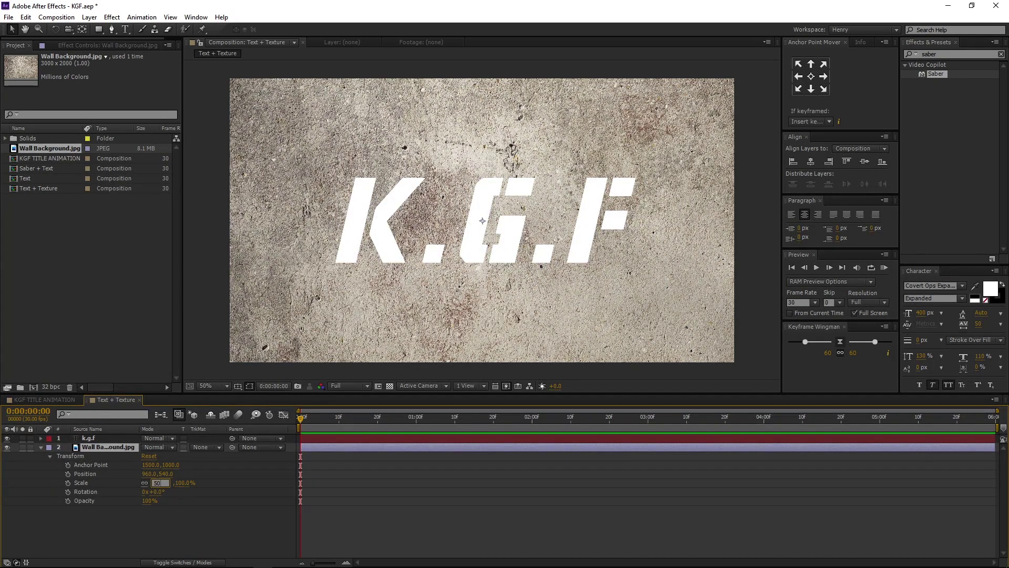
key(Return)
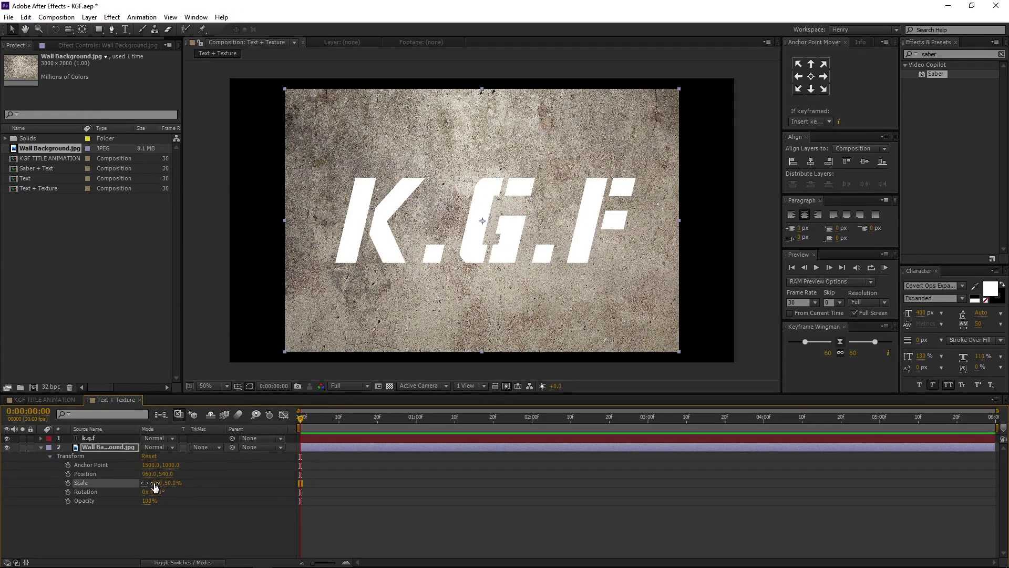
Set the Wall Background layer's track matte to Alpha Matte "k.g.f".
click(202, 447)
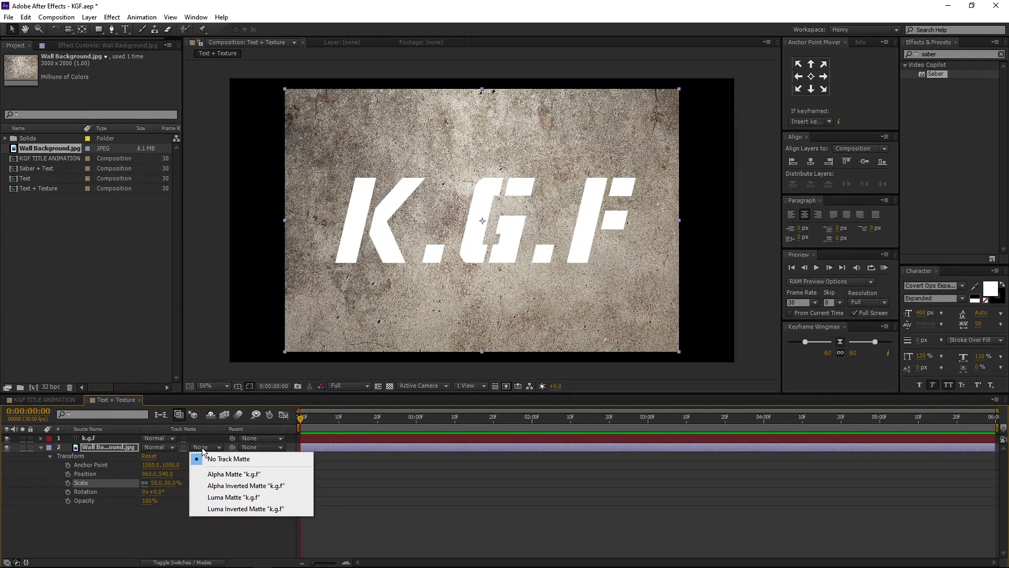
click(214, 475)
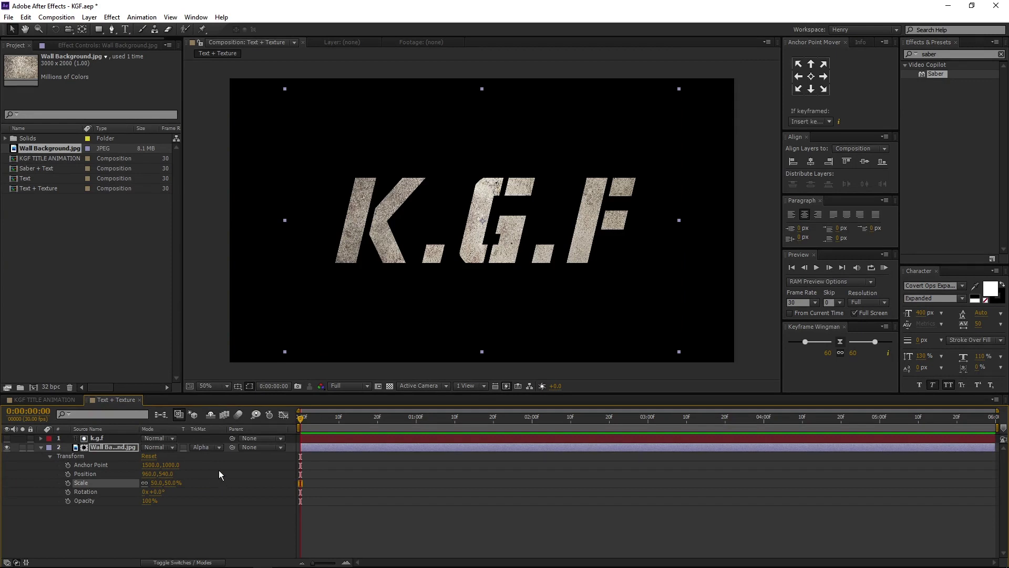
right_click(217, 431)
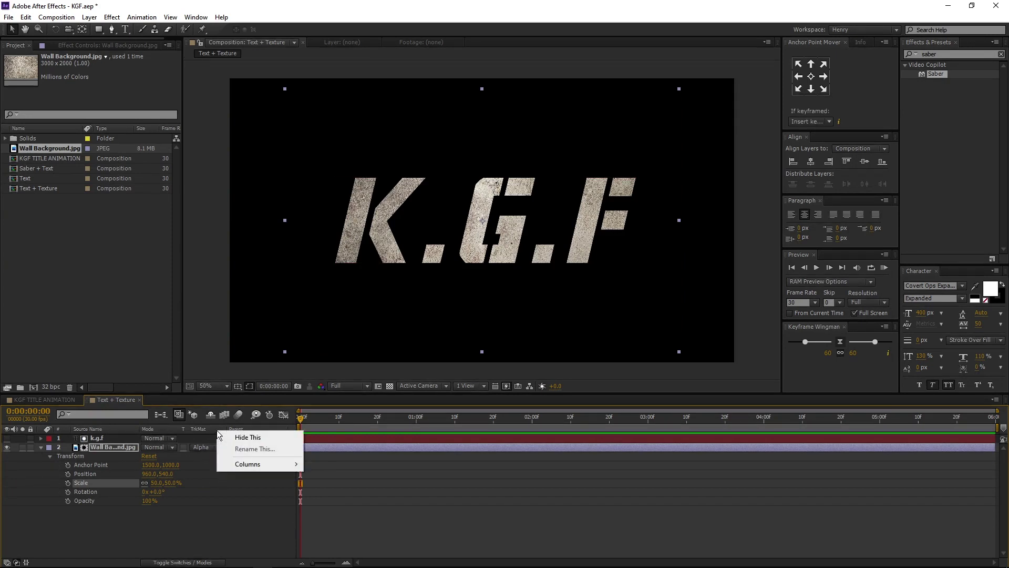
mouse_move(242, 465)
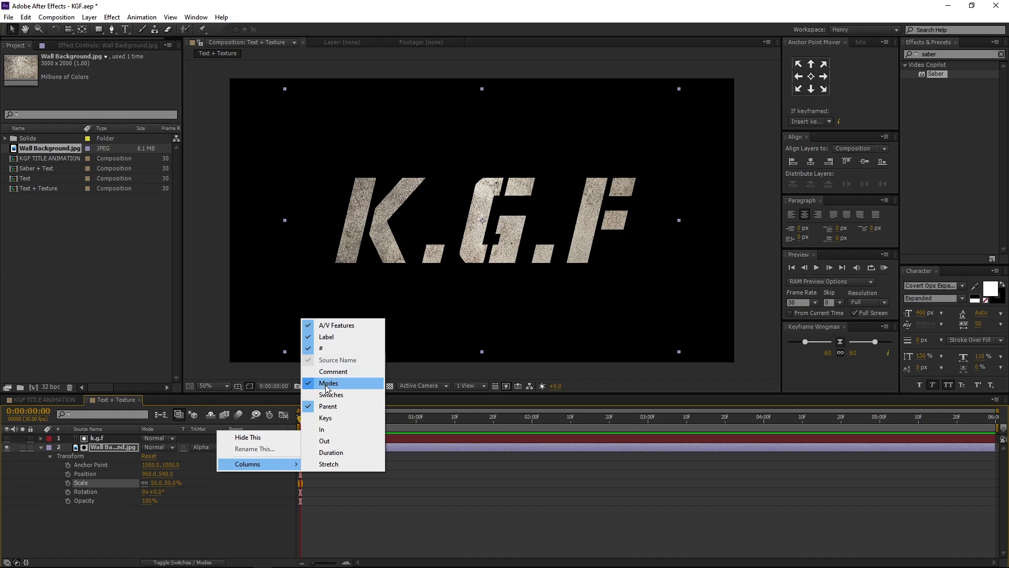
click(221, 497)
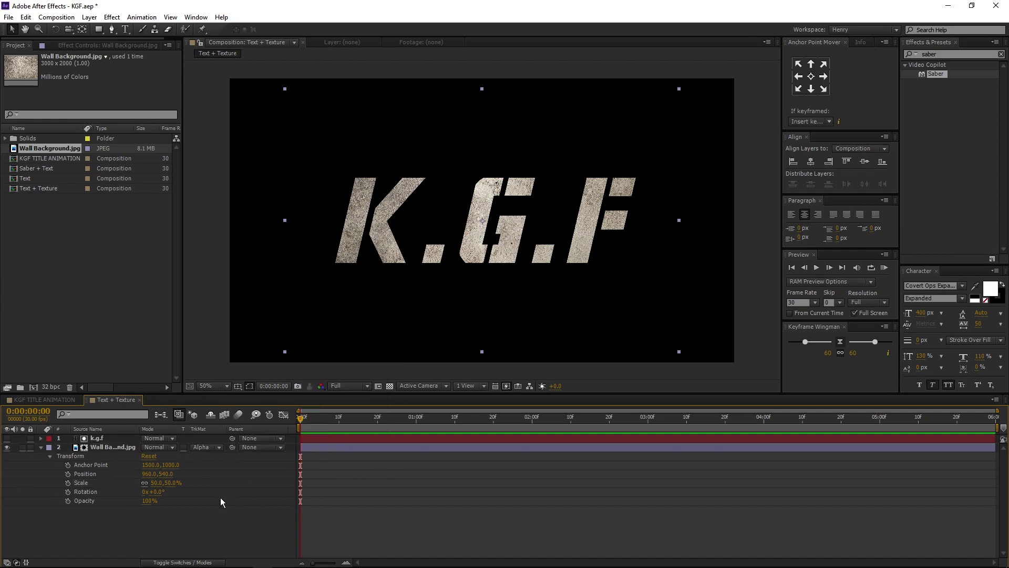
Collapse the Wall Background layer's properties and apply the 4-Color Gradient effect to that layer.
click(40, 447)
click(112, 447)
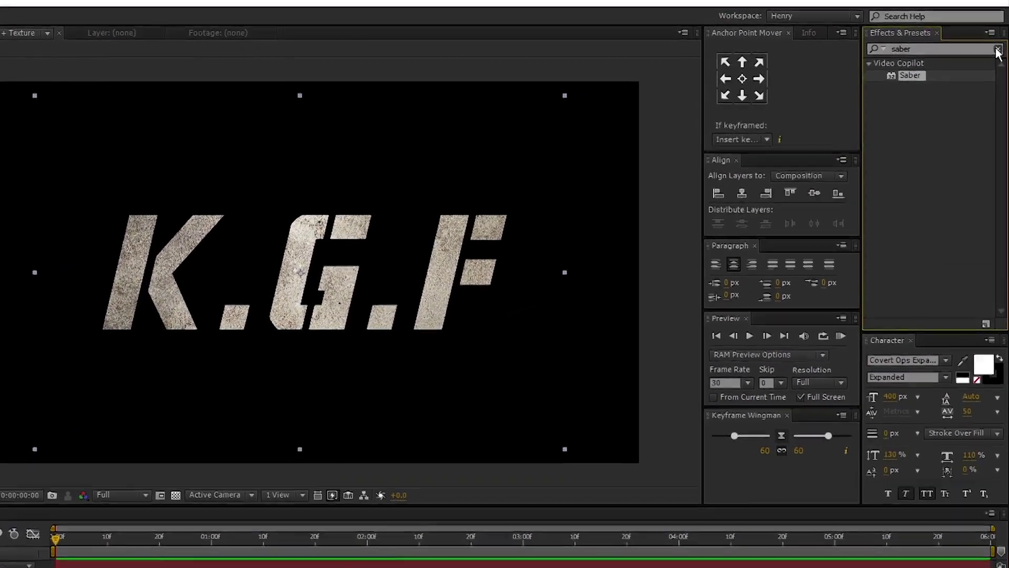
click(997, 49)
text(gr)
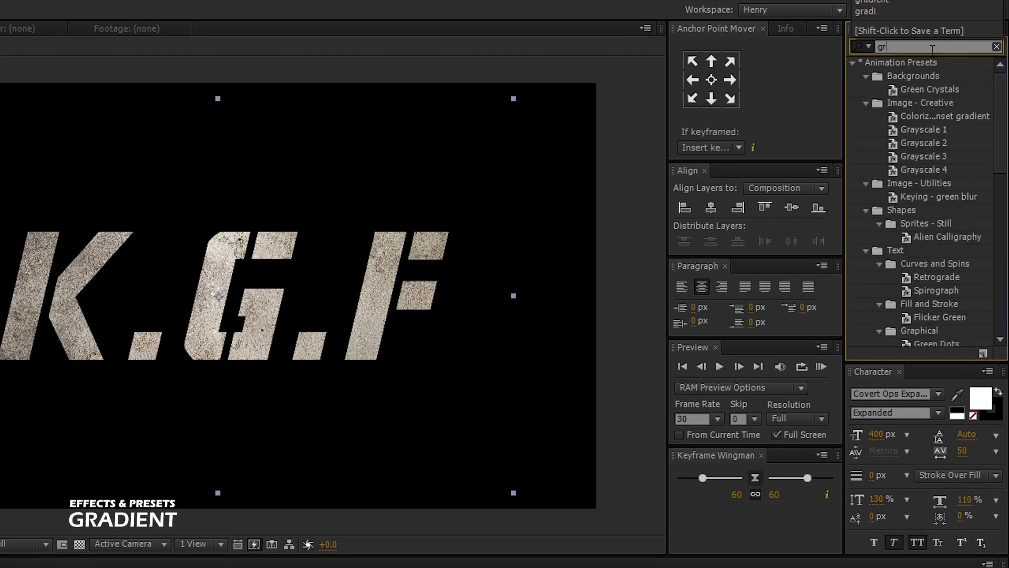
text(adien)
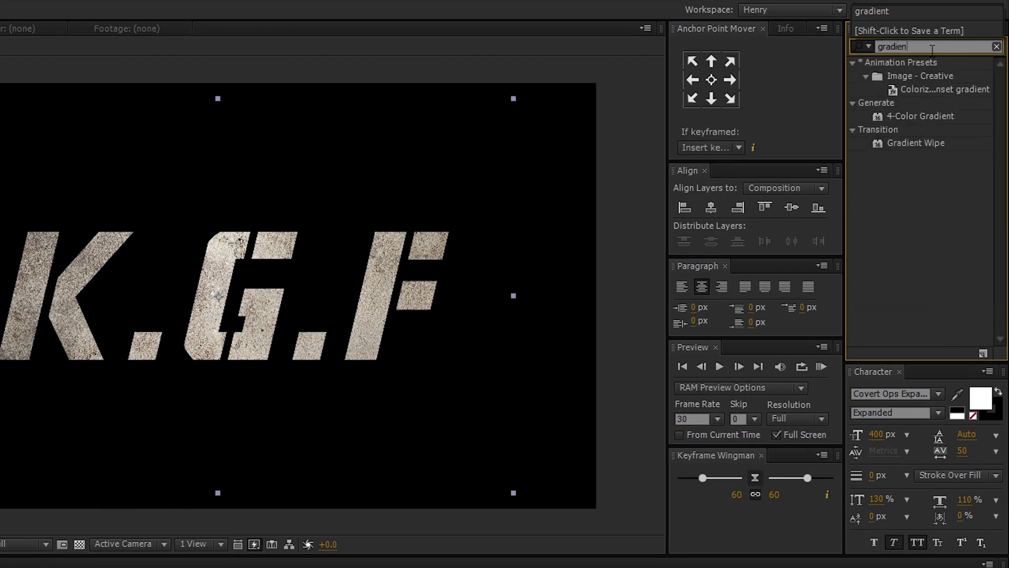
click(943, 119)
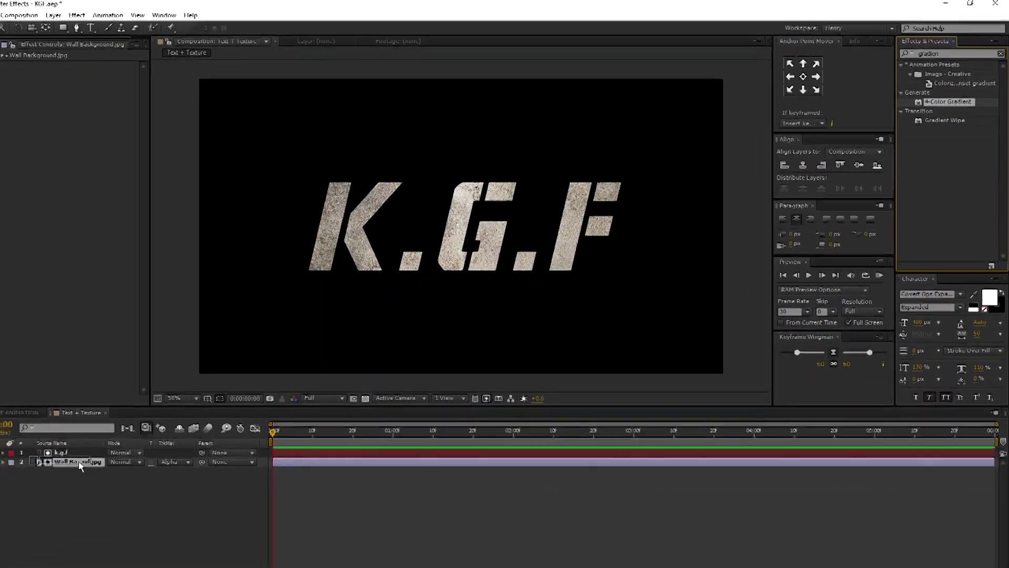
drag(79, 465, 79, 465)
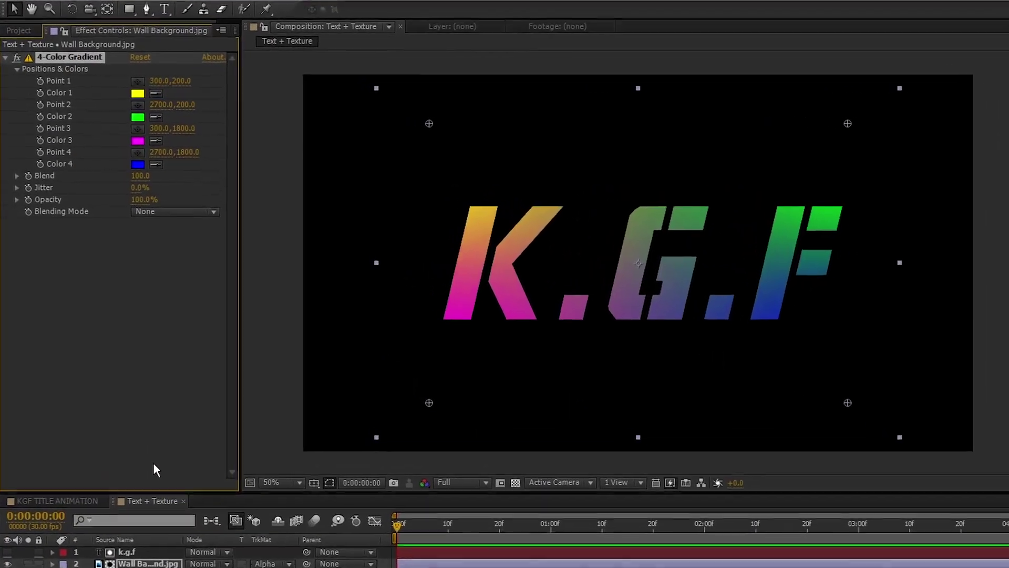
Set the gradient's Color 1 to red FF0000 and sample the same red for Color 2.
click(139, 93)
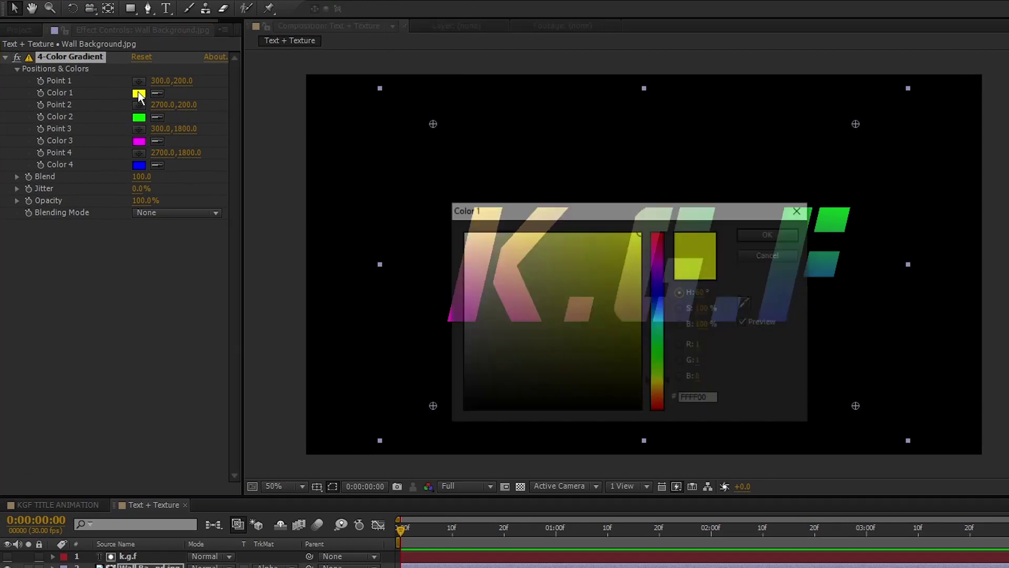
drag(656, 249, 659, 214)
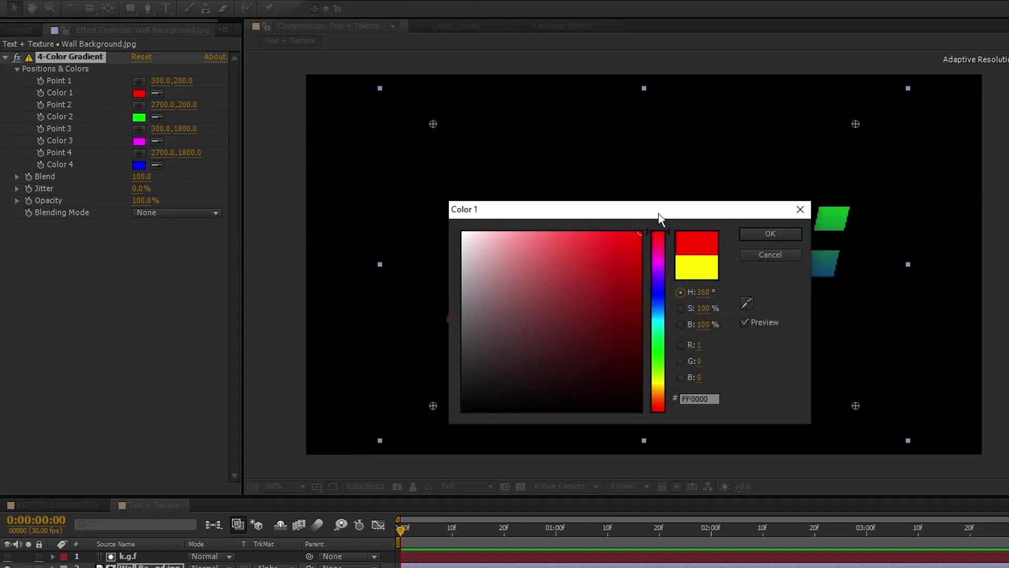
click(757, 235)
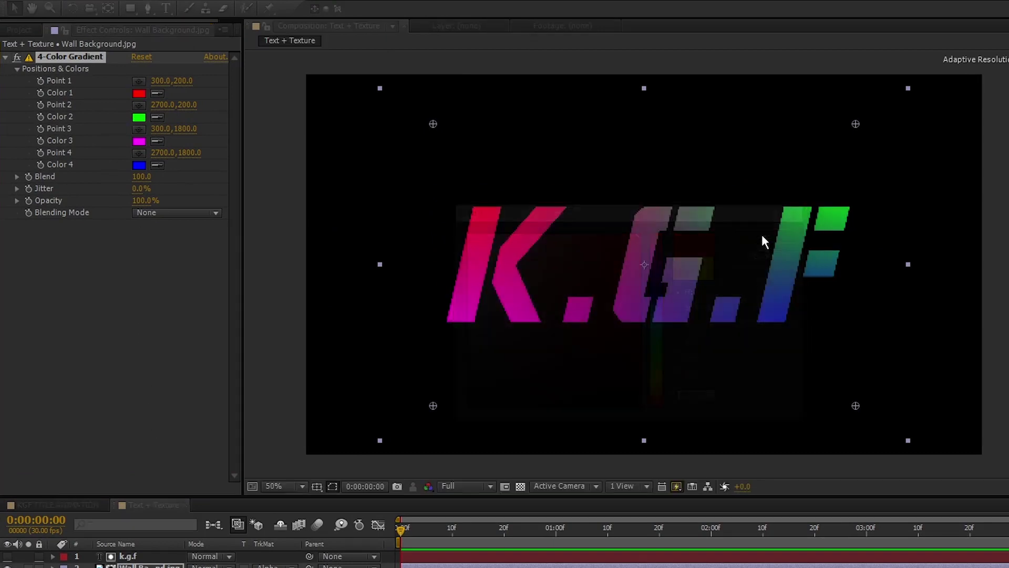
click(143, 94)
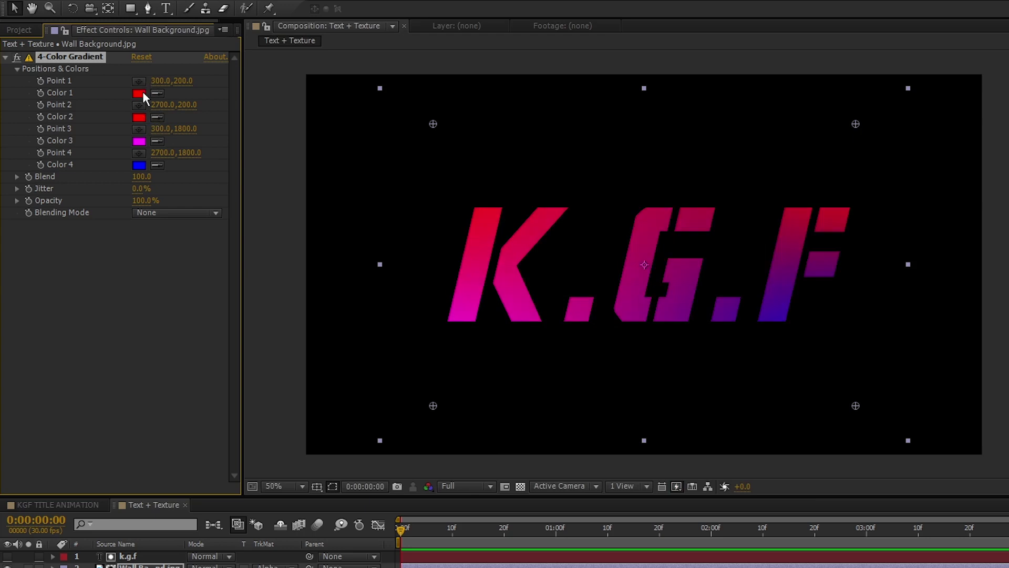
Set the gradient's Color 3 to yellow FFF000, sample it for Color 4, and set the effect's blending mode to Multiply.
click(139, 141)
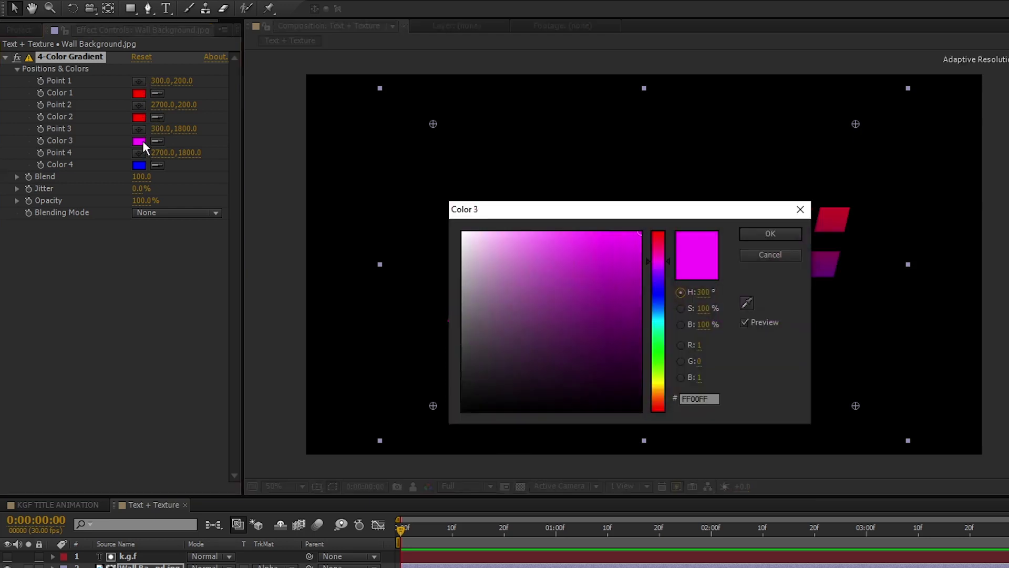
click(656, 383)
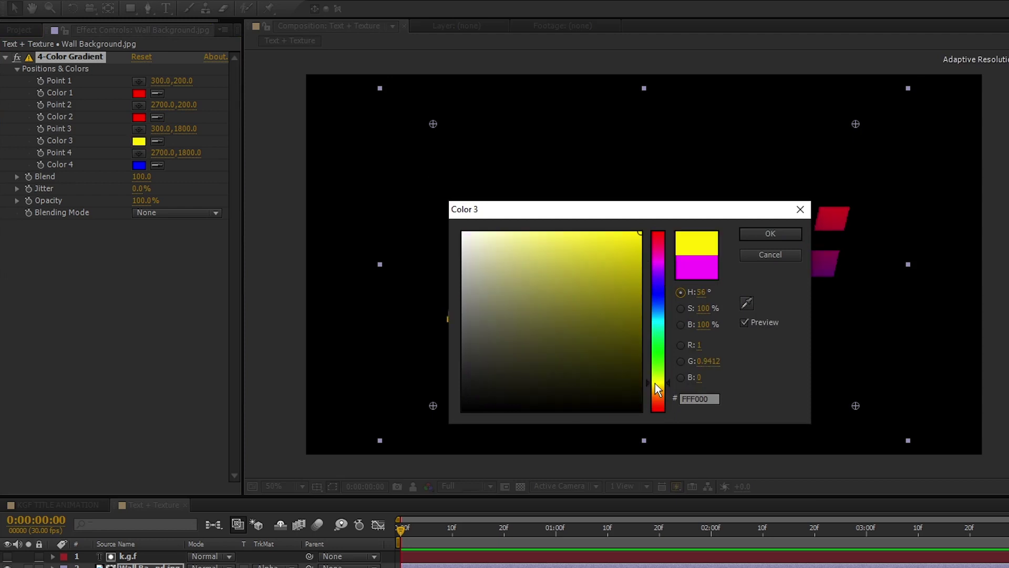
click(781, 234)
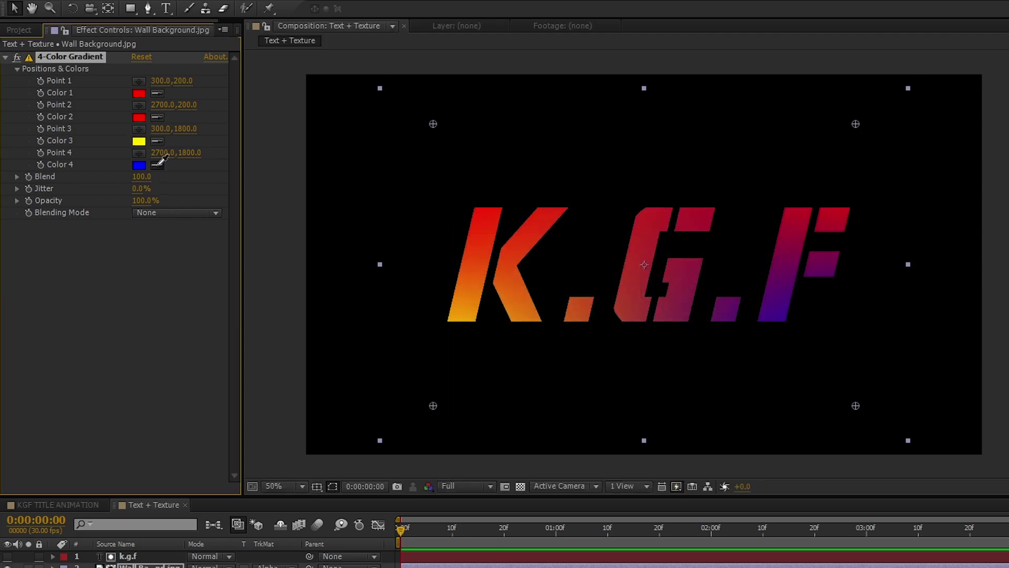
click(140, 141)
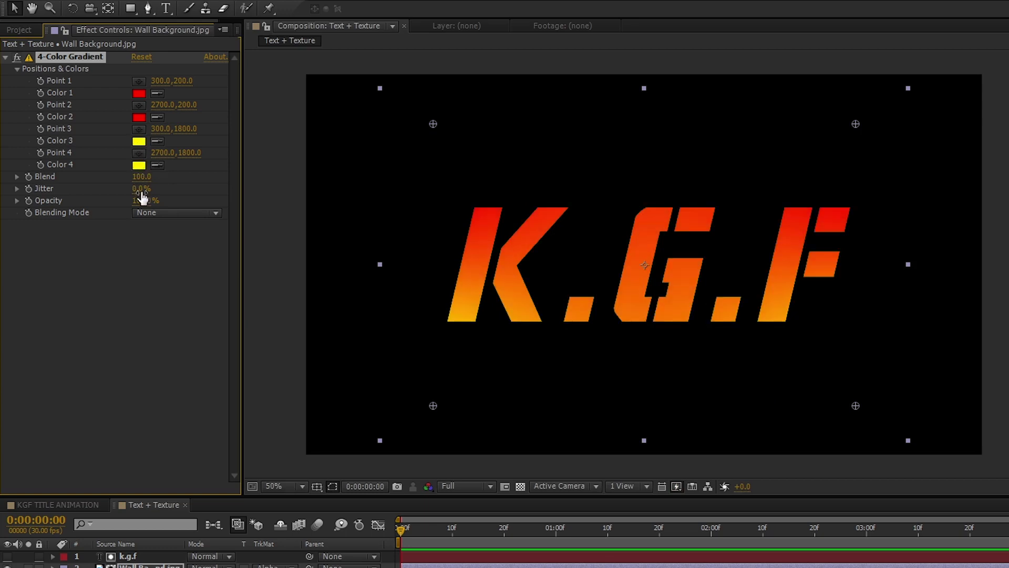
click(185, 215)
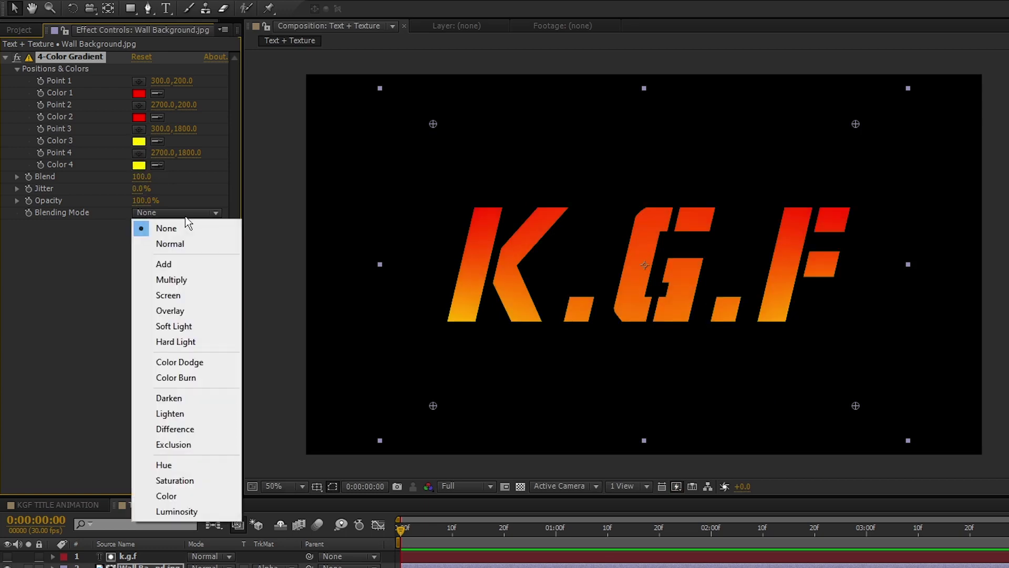
click(187, 281)
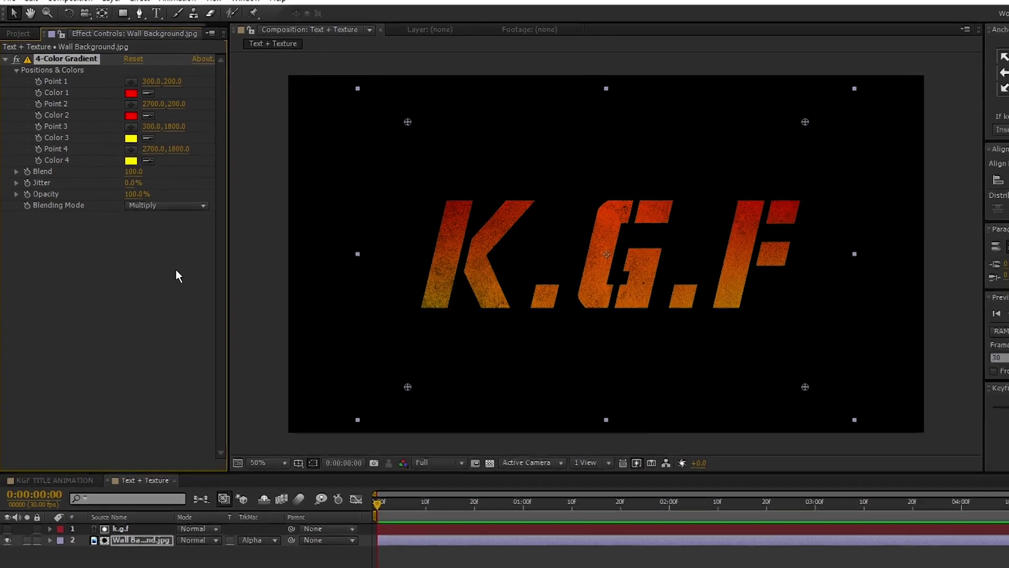
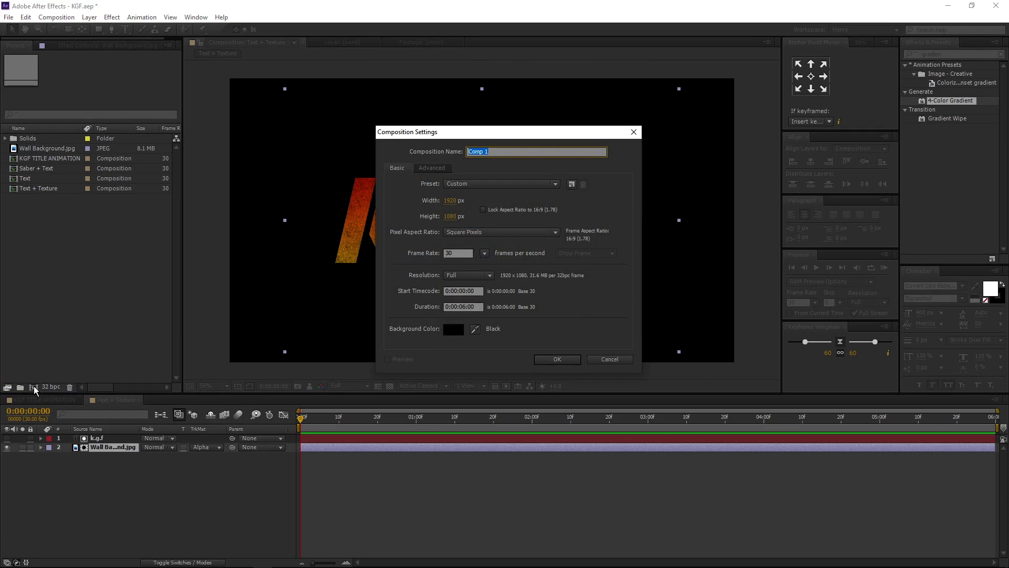
Create a composition named Texture + Matte and add the Text + Texture composition to it as a layer.
text(Texture + Matte)
click(558, 359)
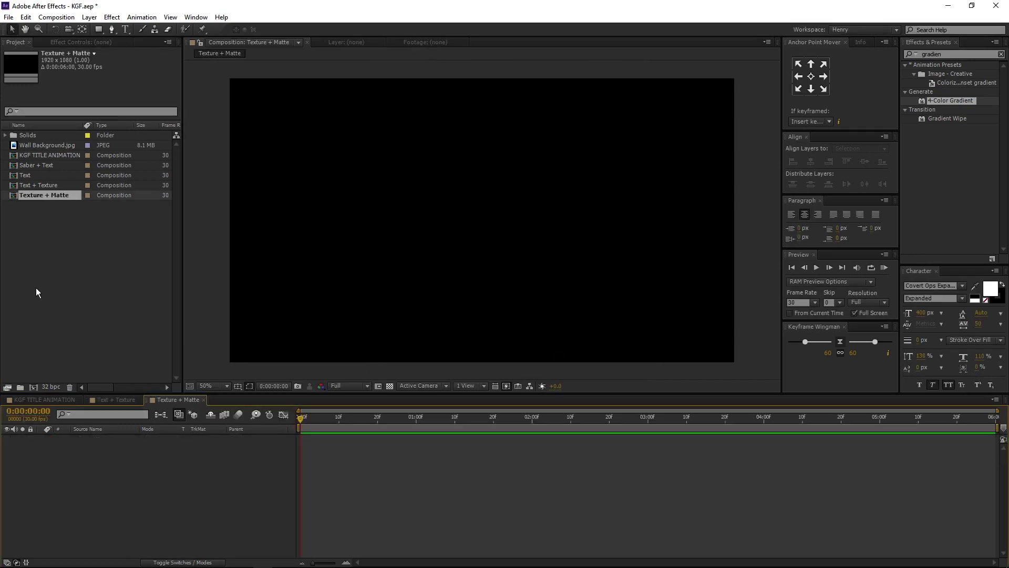
click(34, 273)
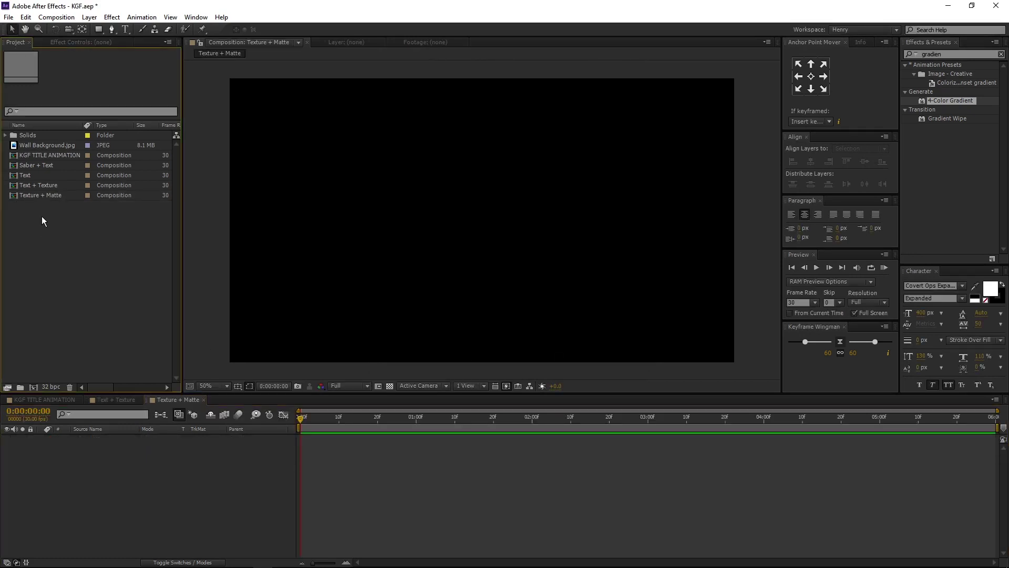
click(38, 185)
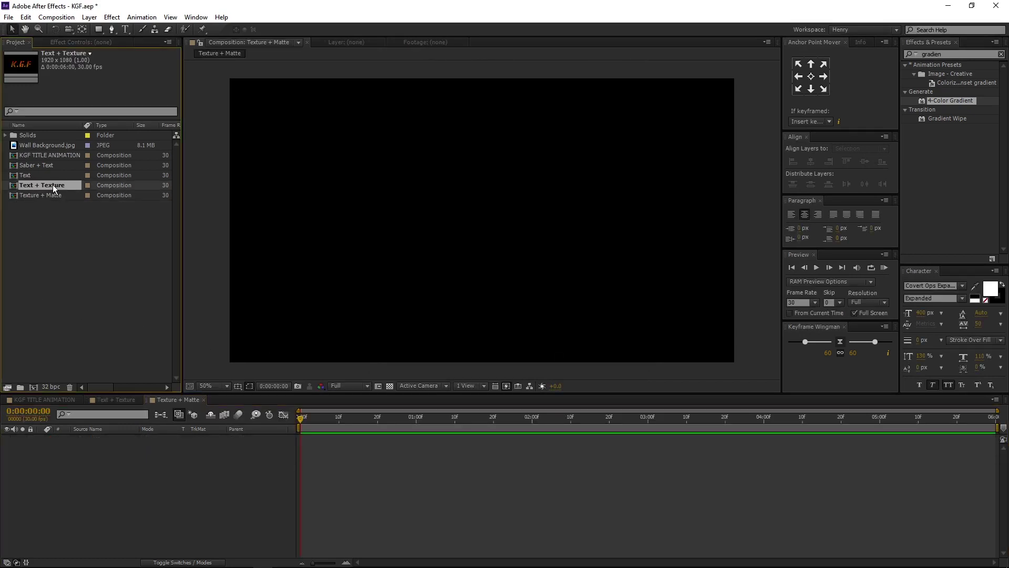
drag(53, 185, 68, 545)
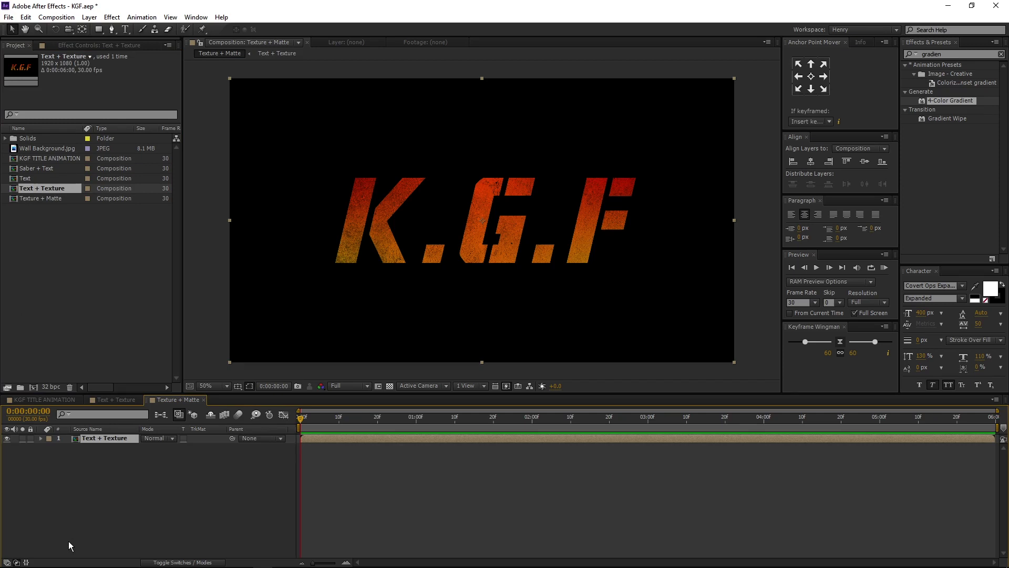
click(69, 541)
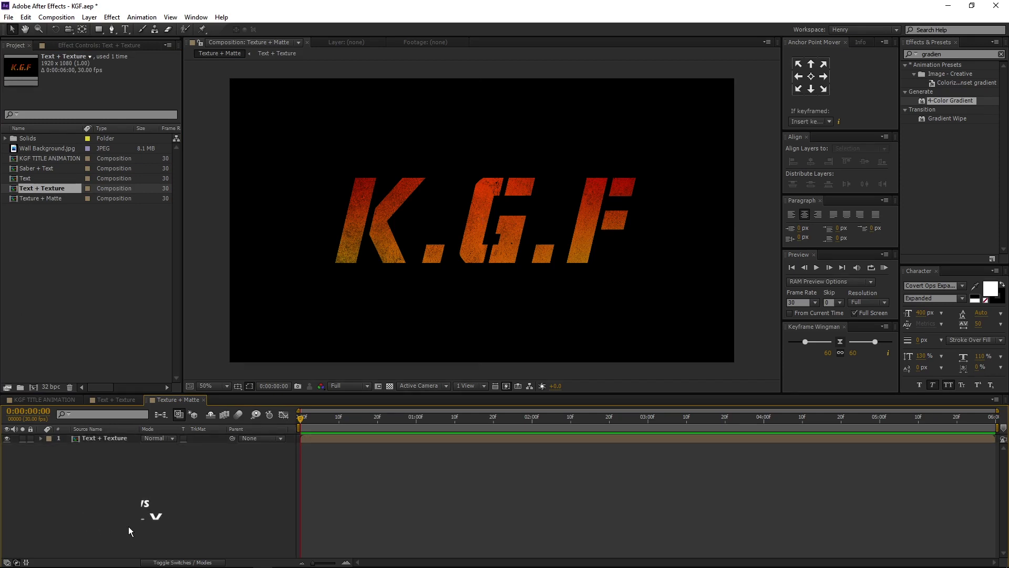
Create a black solid named MAtte in the Texture + Matte composition.
right_click(128, 525)
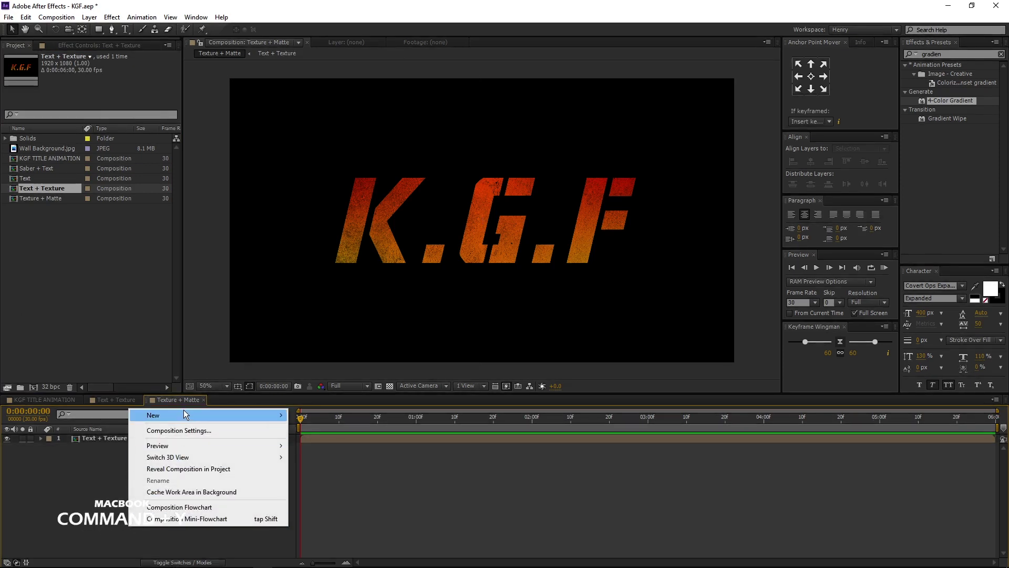
mouse_move(187, 415)
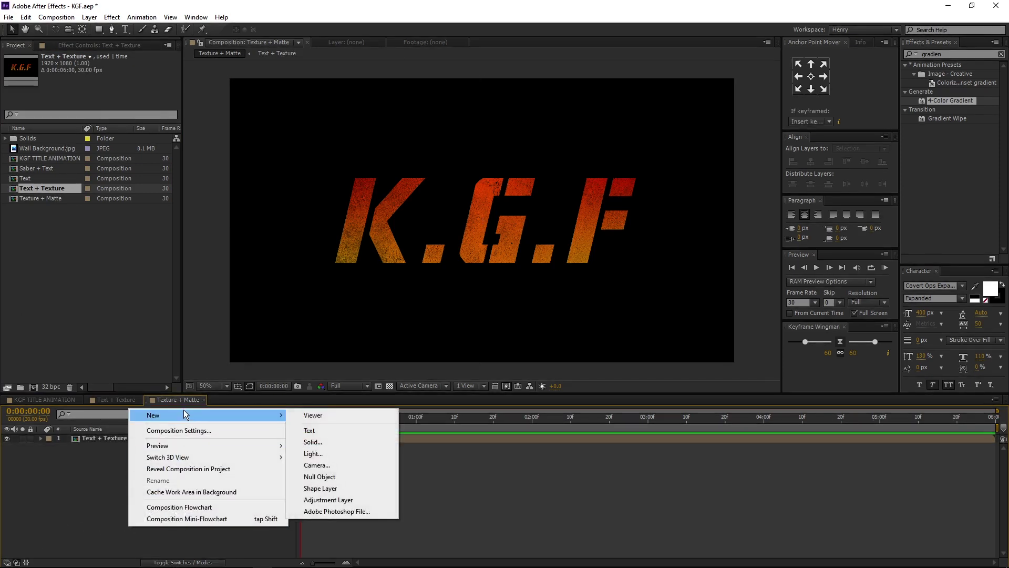
click(346, 441)
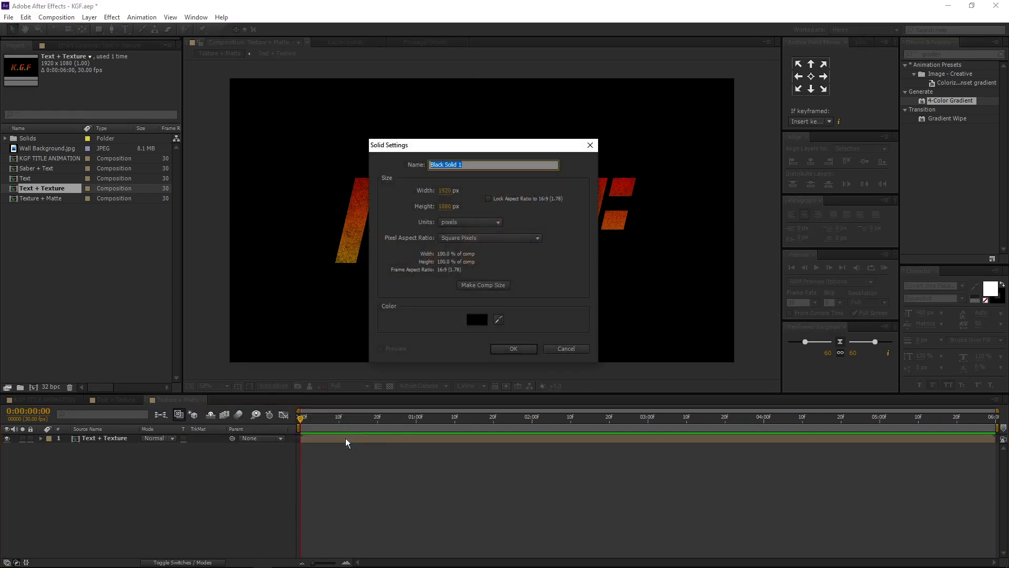
text(MAtte)
click(504, 327)
click(477, 320)
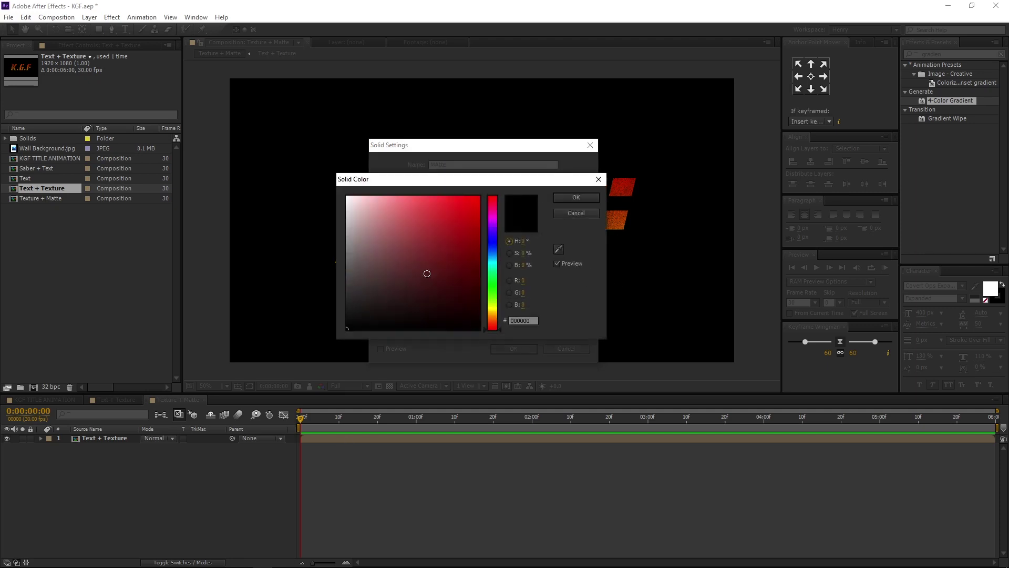
click(586, 198)
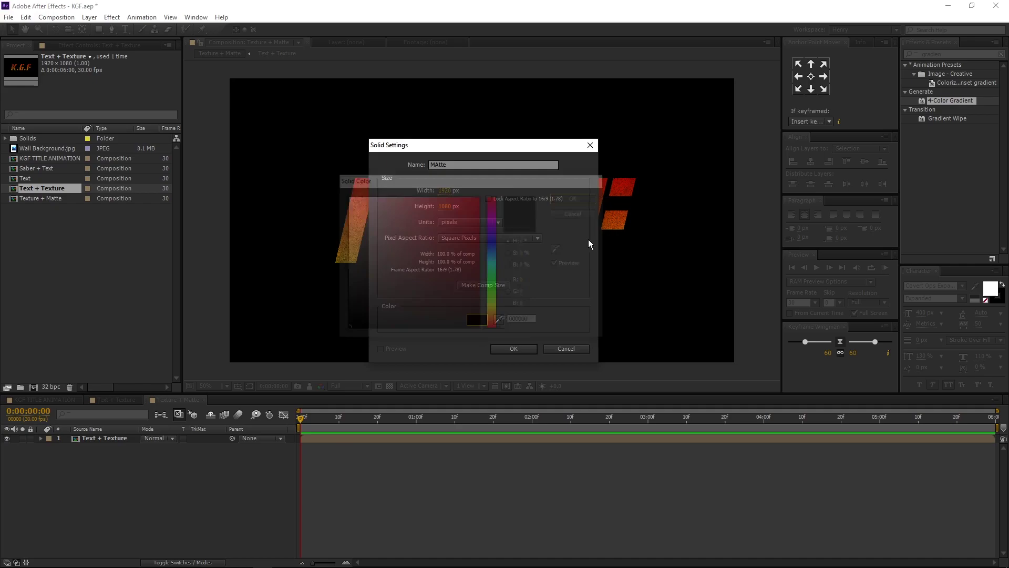
click(504, 348)
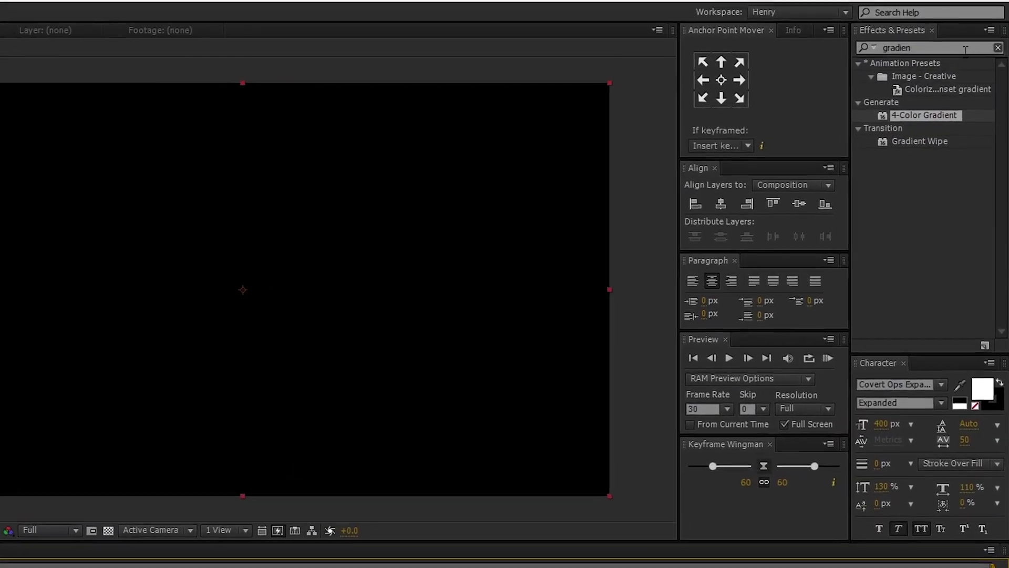
Search the effects for fractal and apply Fractal Noise to the MAtte solid.
key(ctrl+a)
key(BackSpace)
text(fra)
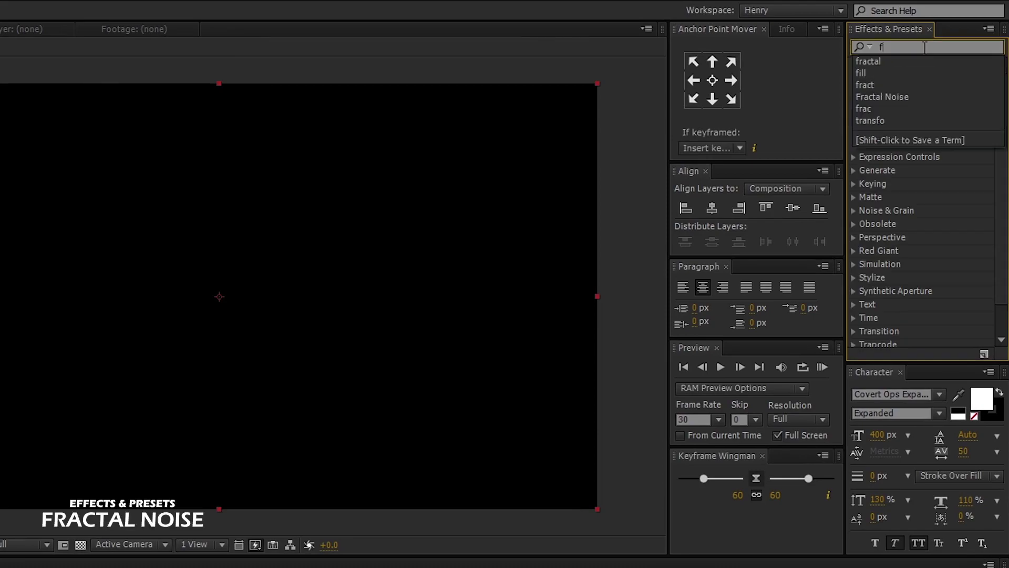
text(ctal)
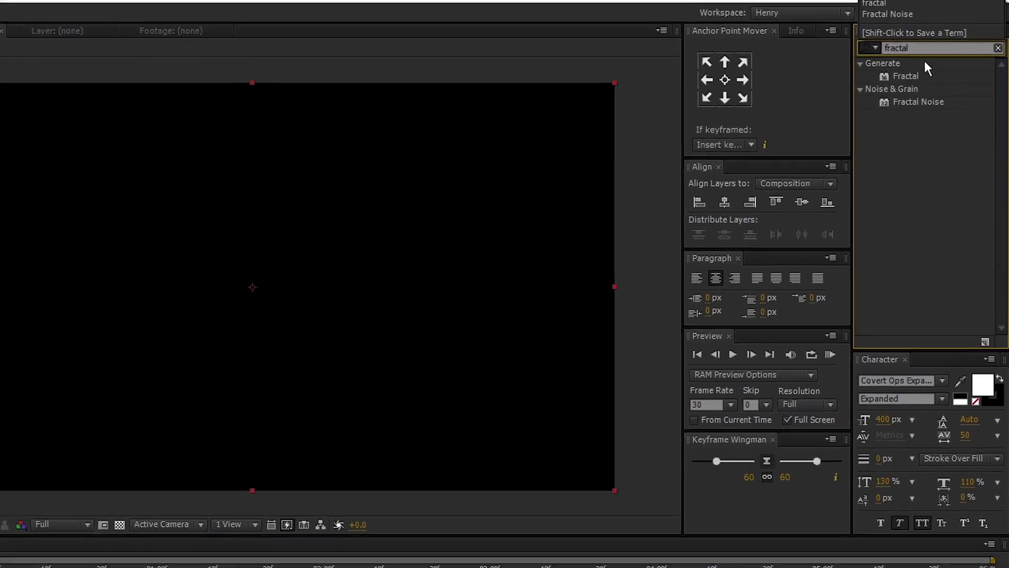
click(918, 104)
drag(926, 100, 69, 453)
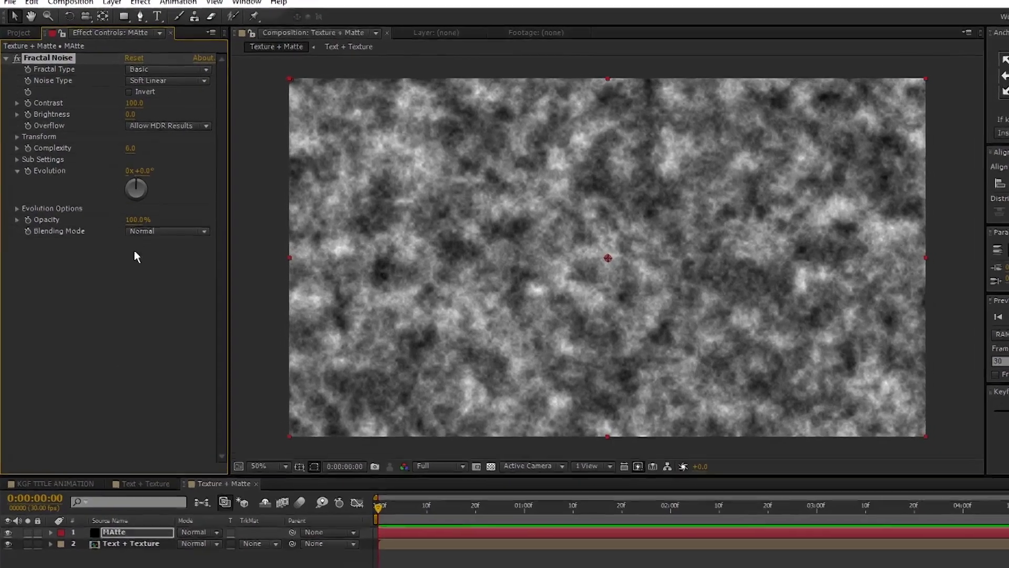
Set the Fractal Noise contrast to 300 and its brightness to -50.
click(134, 103)
text(3)
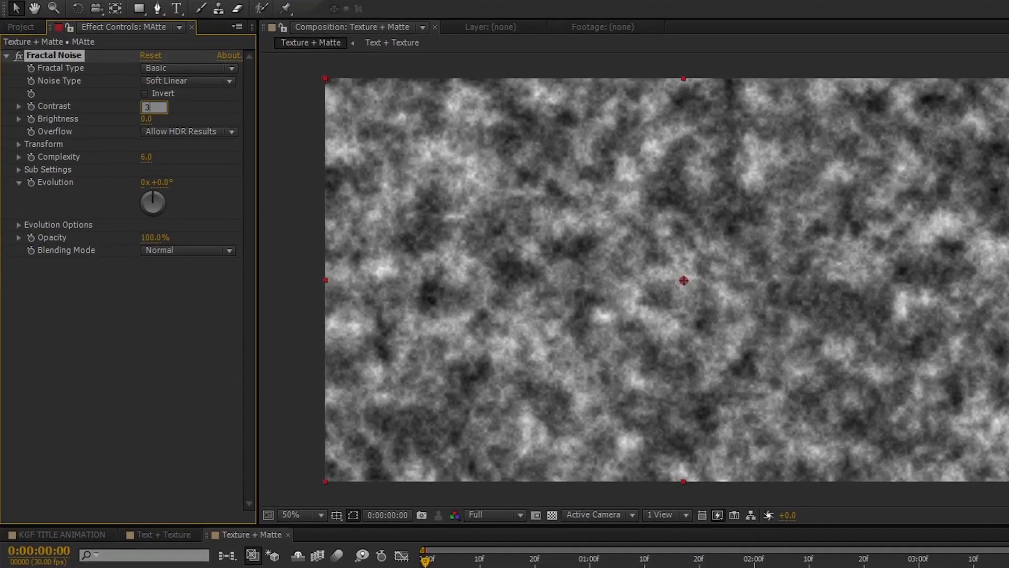
text(00)
key(Return)
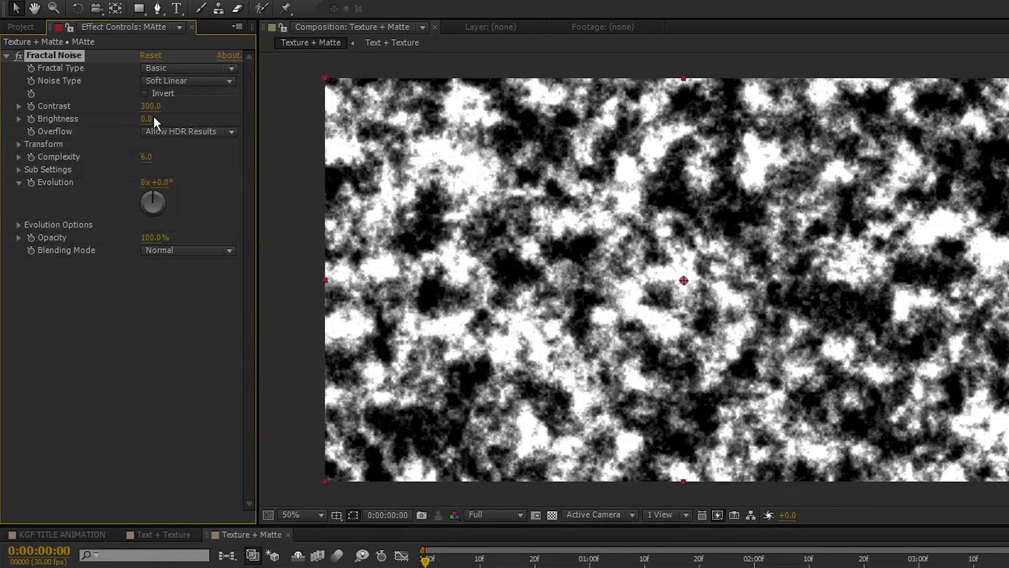
click(148, 119)
text(-50)
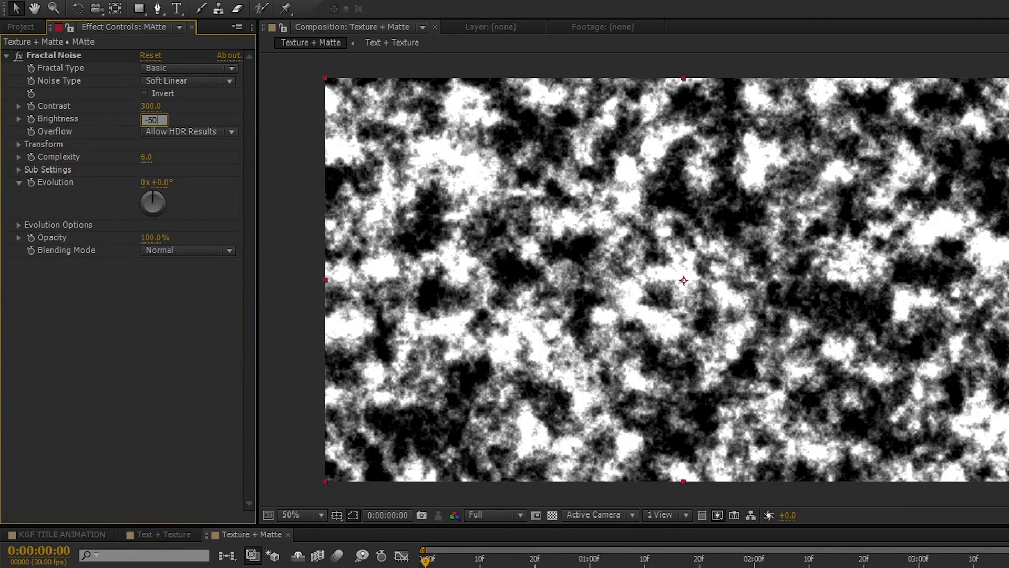
key(Return)
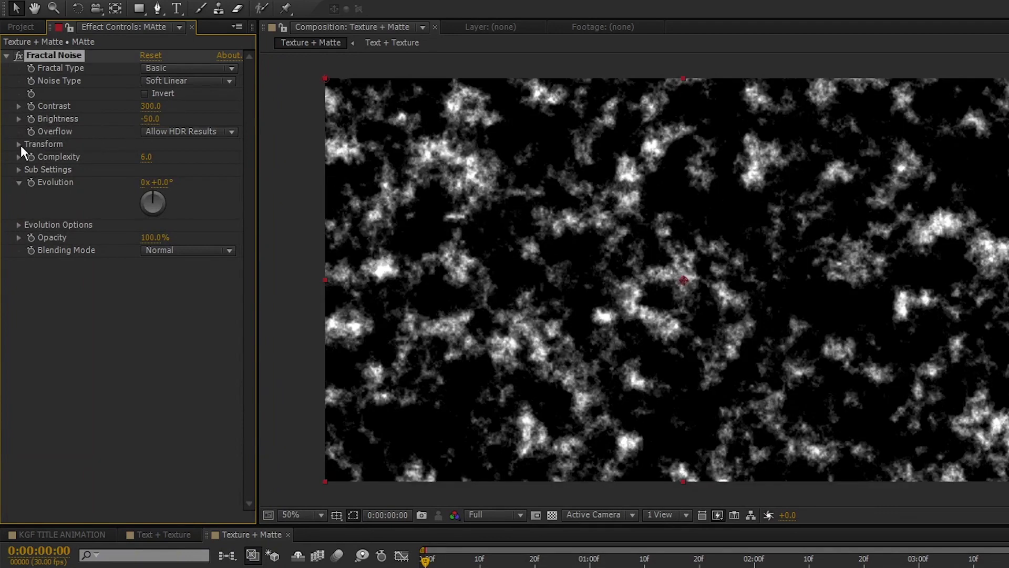
Set the Scale in the Fractal Noise transform settings to 50.
click(18, 143)
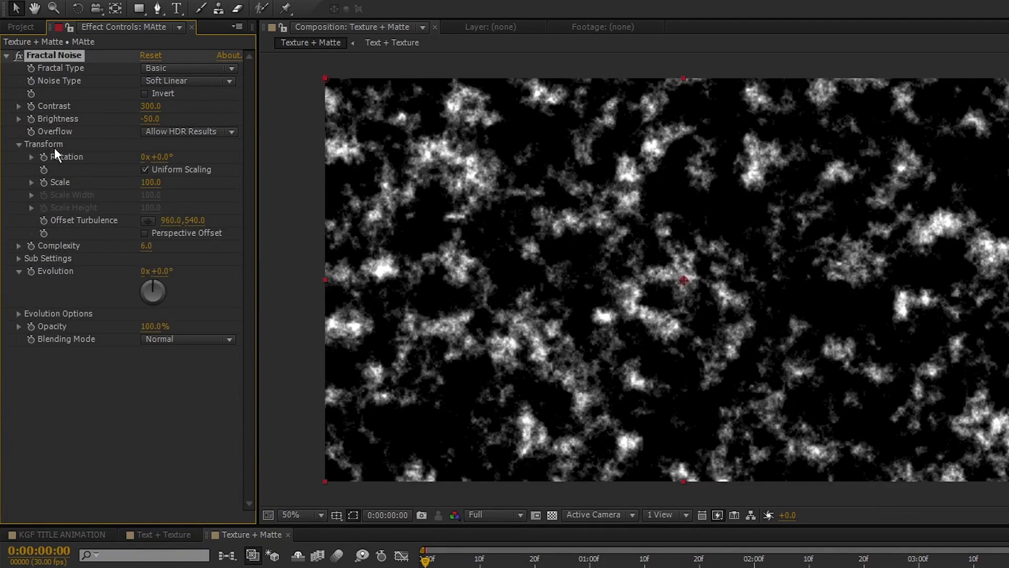
click(152, 182)
text(50)
key(Return)
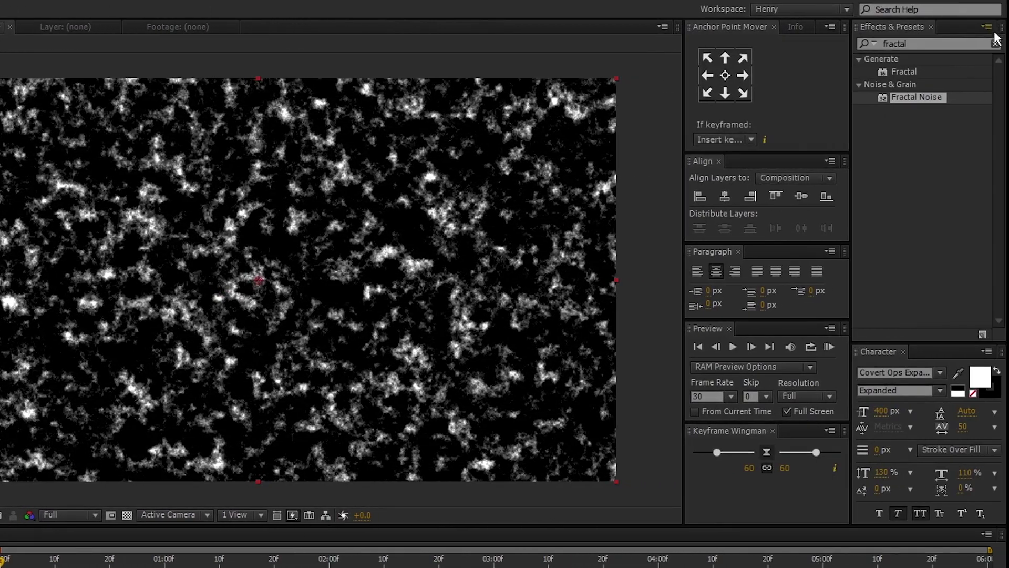
Search the effects for thresho and apply Threshold to the MAtte solid.
click(996, 44)
click(996, 44)
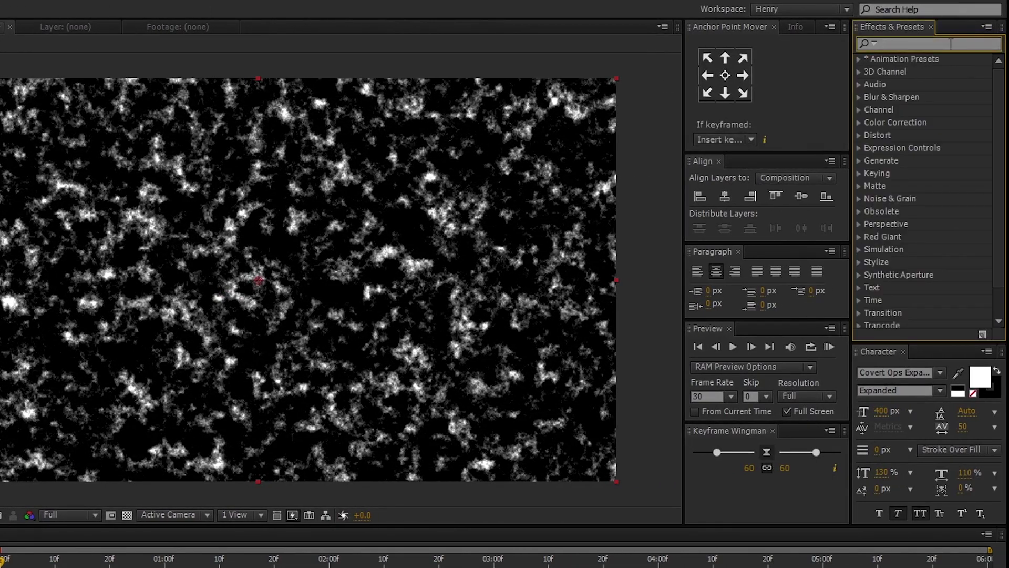
text(thresho)
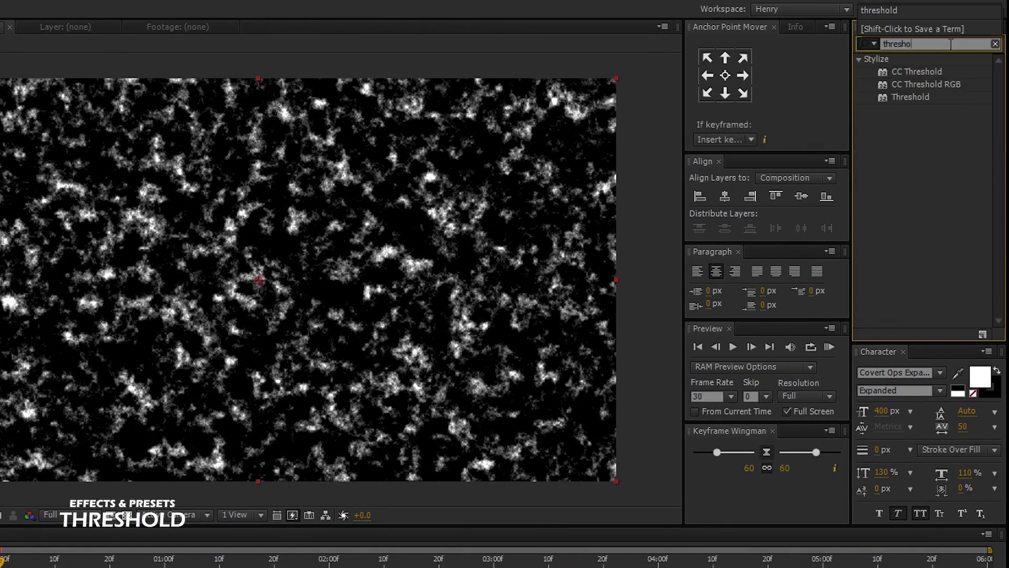
click(910, 96)
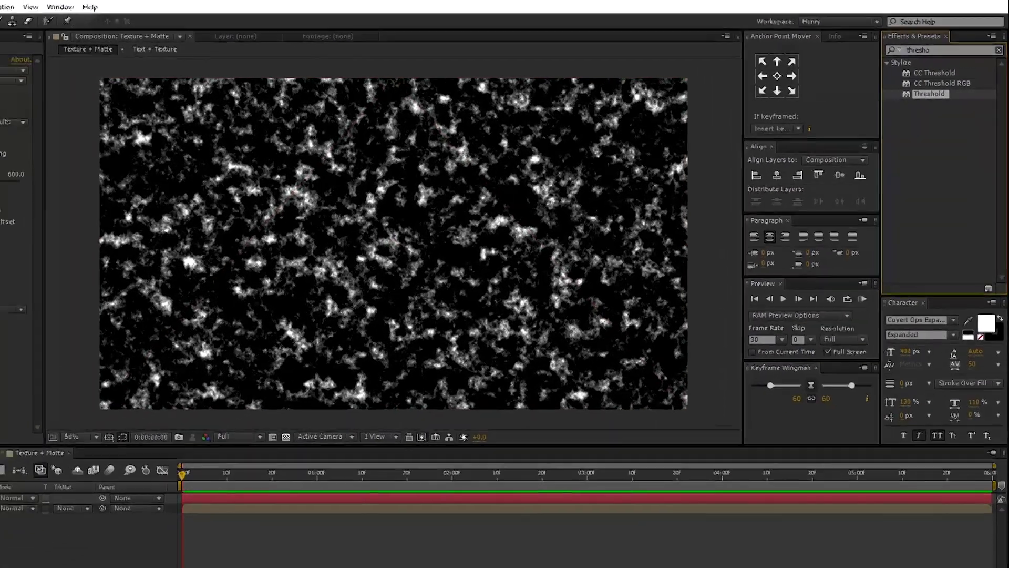
drag(916, 95, 0, 563)
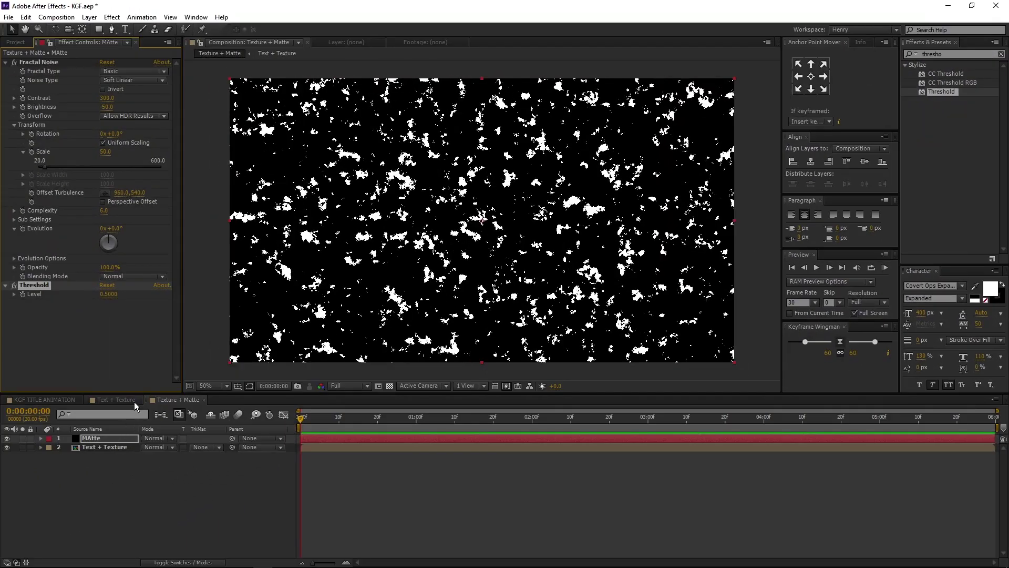
Set the Threshold level on the MAtte solid to -0.6.
click(111, 294)
text(-0.)
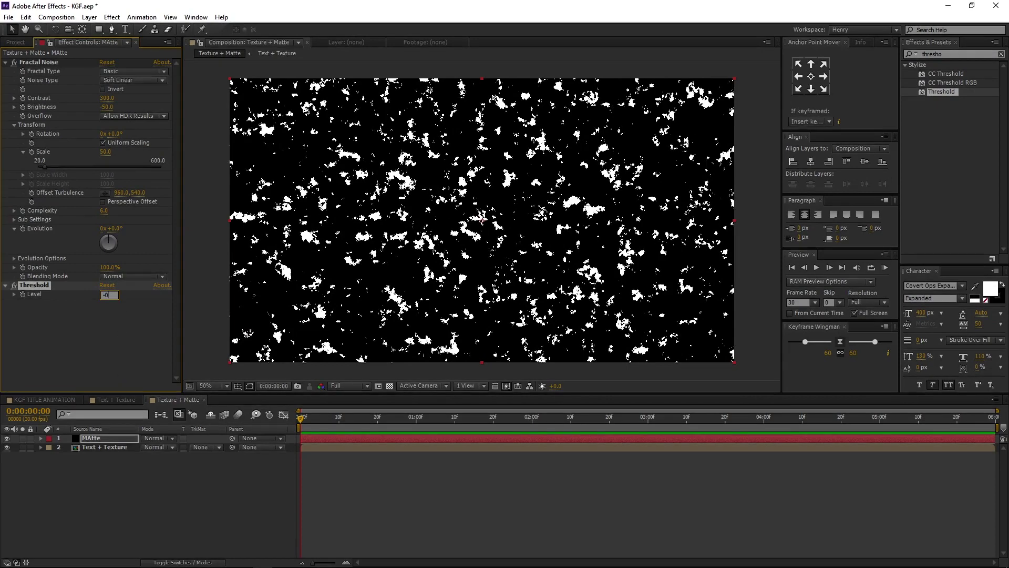
key(Return)
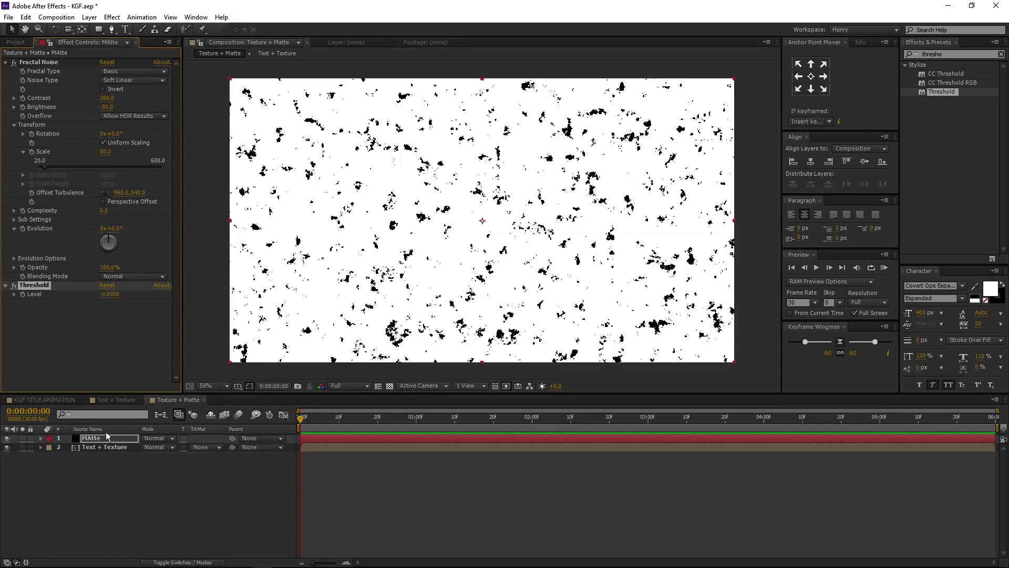
Set the Text + Texture layer's track matte to Luma Matte "MAtte".
click(115, 449)
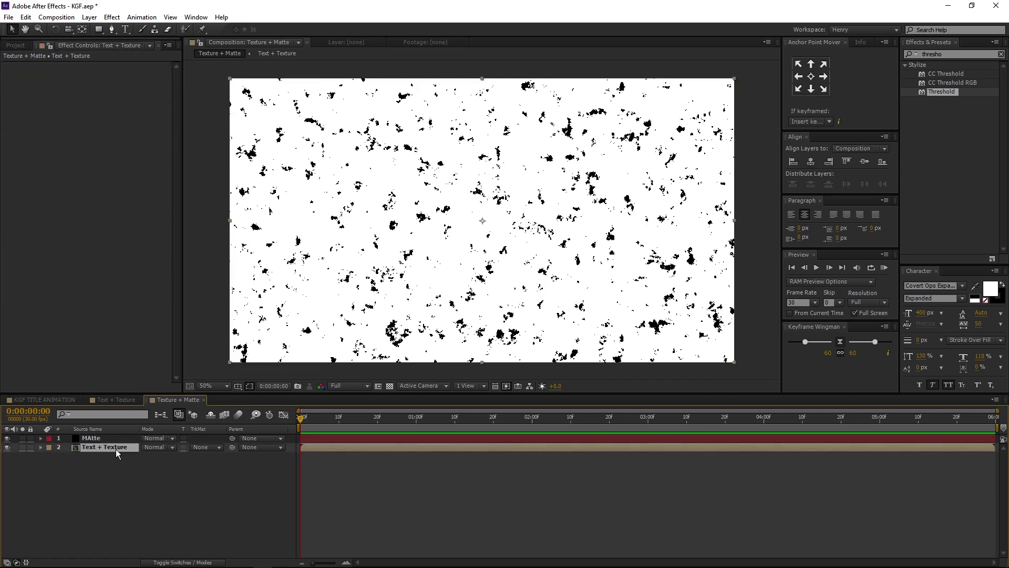
click(200, 448)
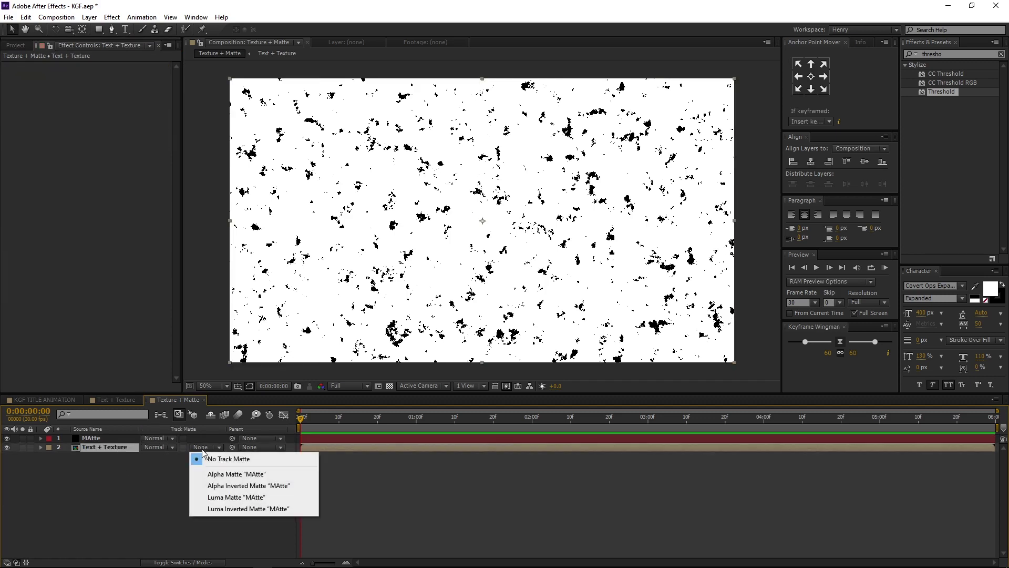
click(218, 498)
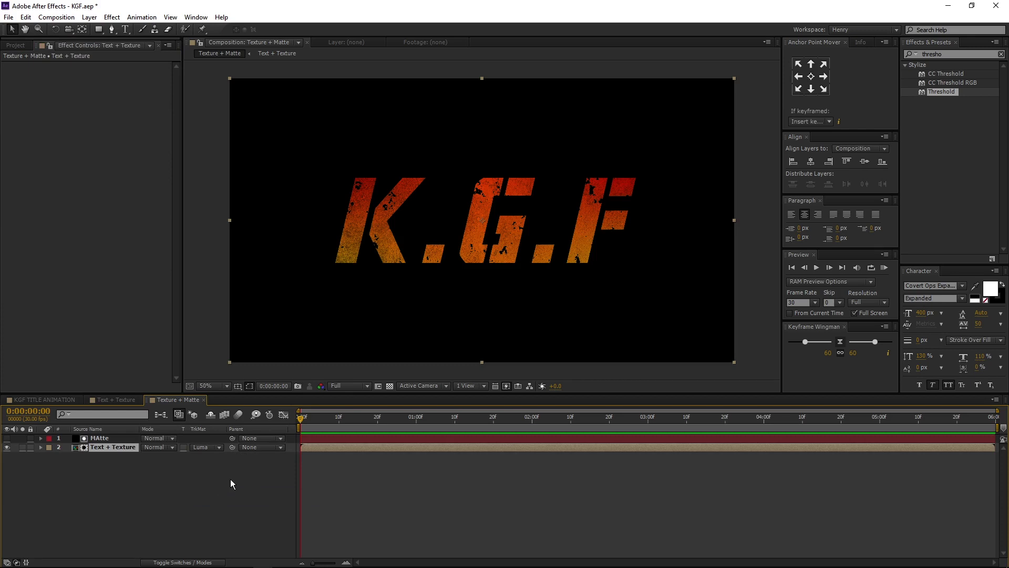
right_click(215, 429)
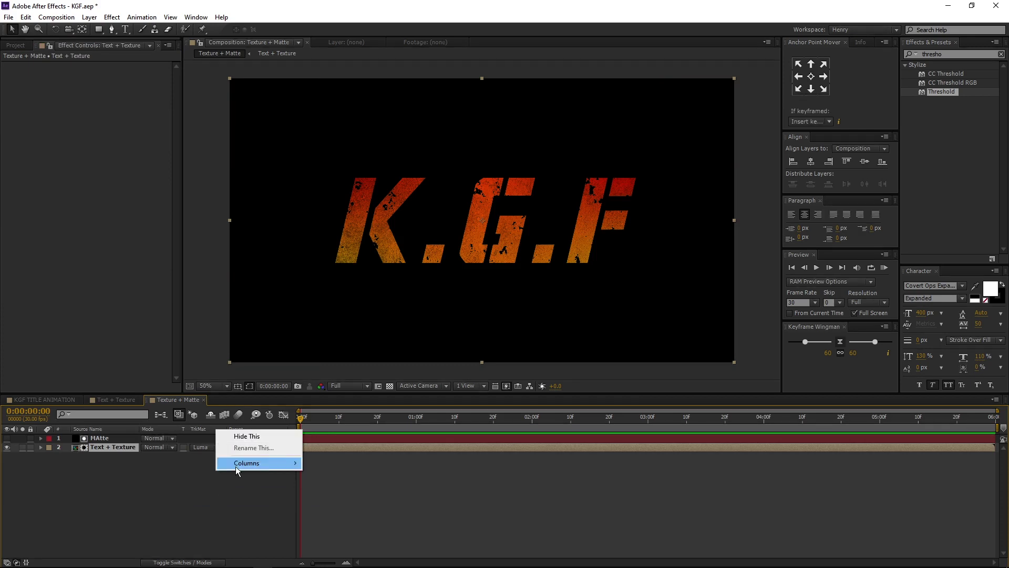
mouse_move(247, 463)
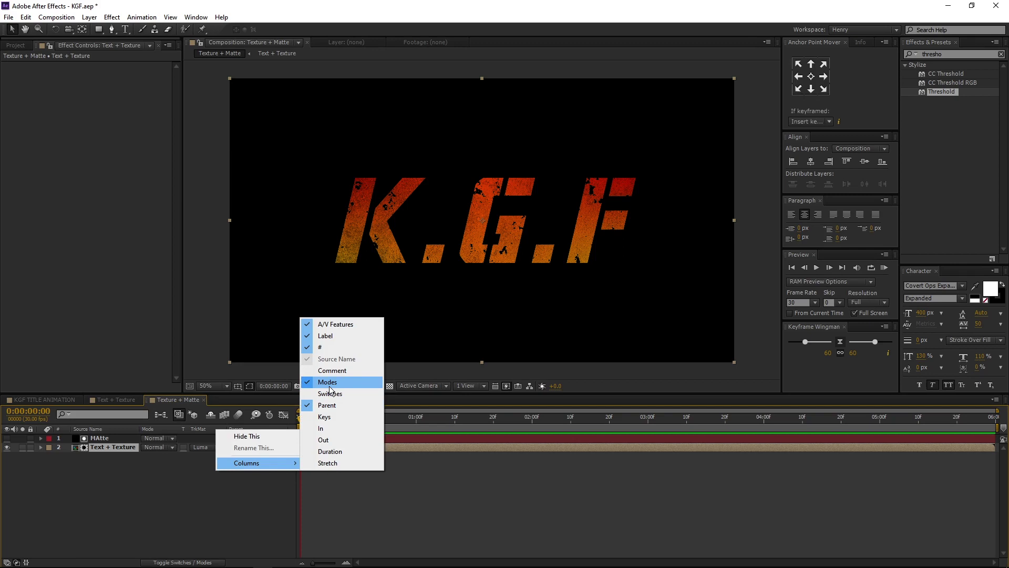
click(218, 532)
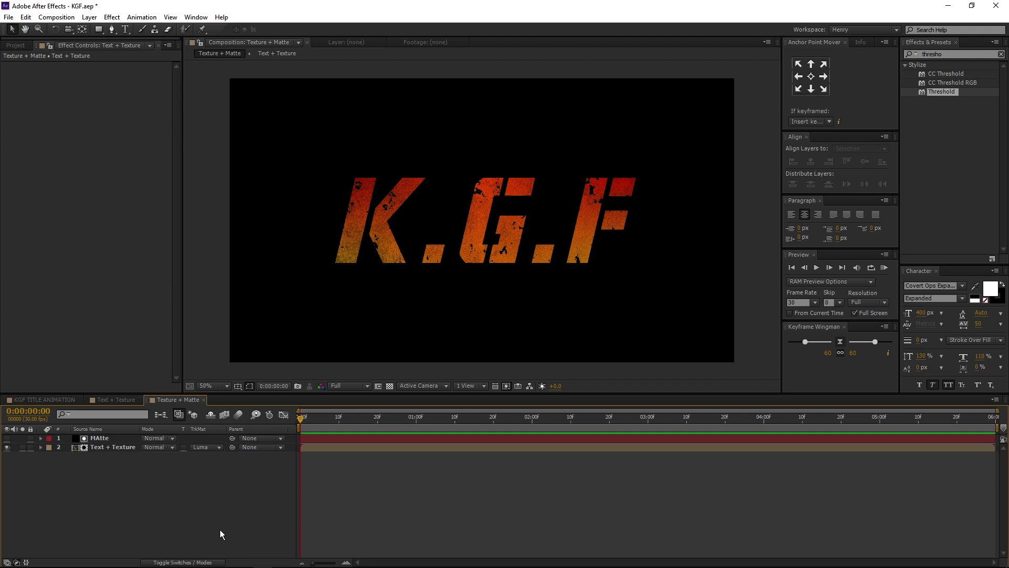
Open the Saber + Text composition and add Texture + Matte to it as the lowest layer.
click(21, 47)
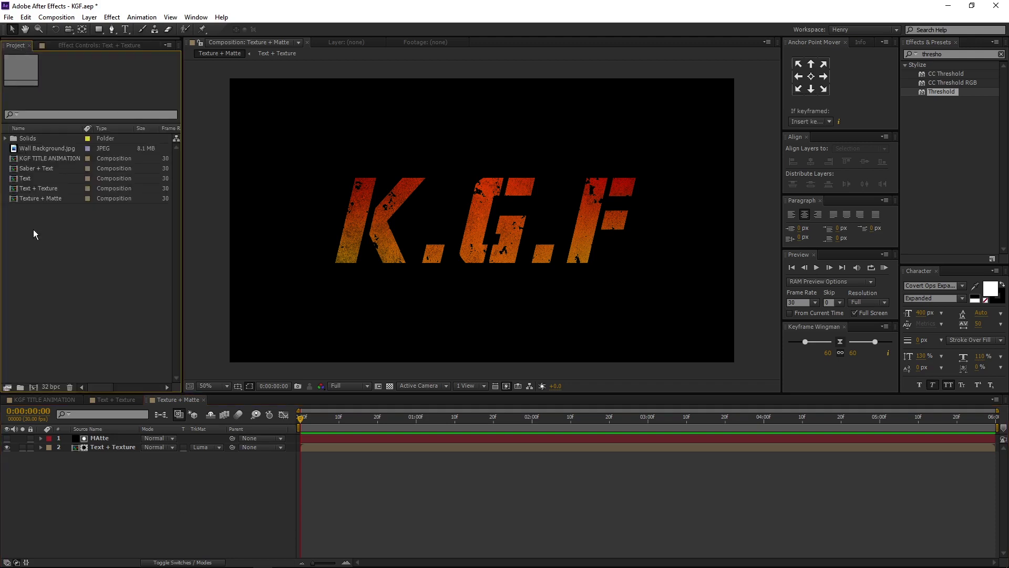
click(42, 169)
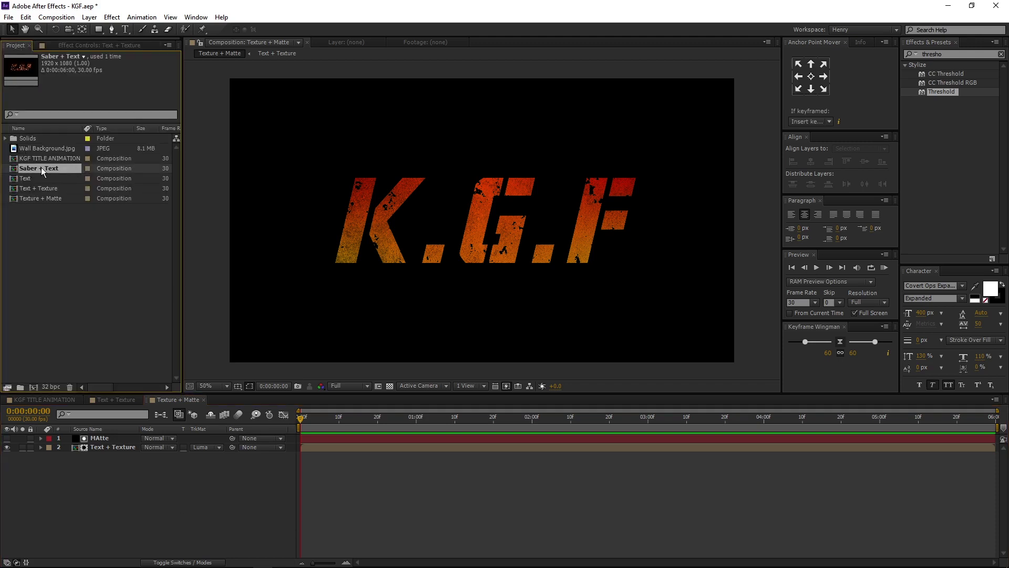
double_click(42, 169)
click(52, 195)
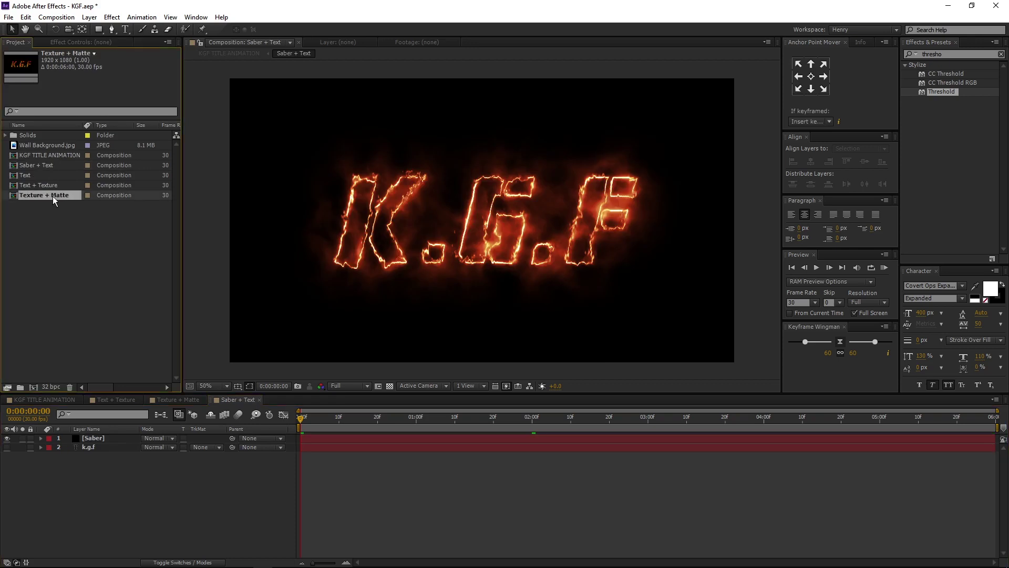
drag(52, 197, 77, 470)
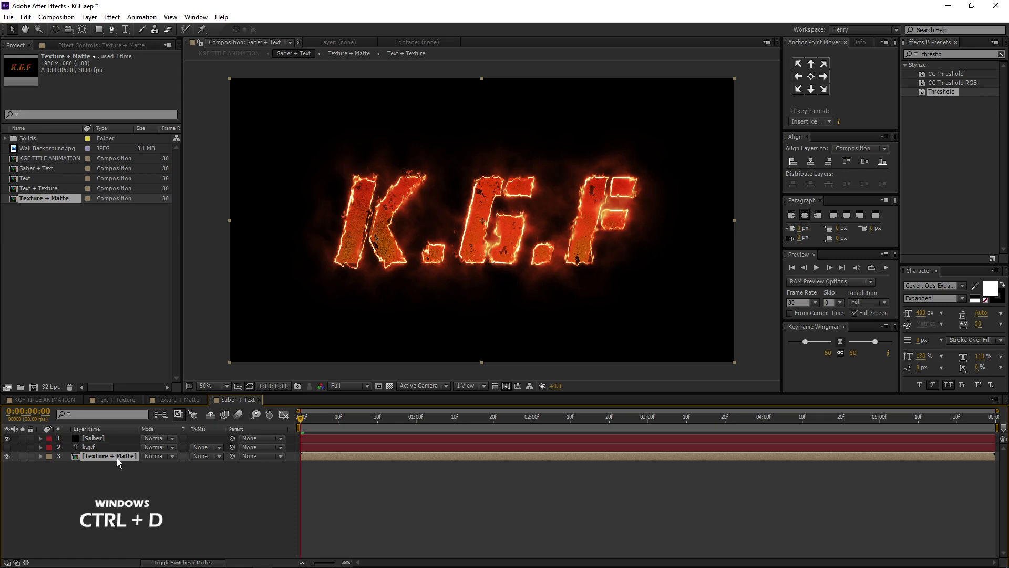
Duplicate the Texture + Matte layer and rename the lower copy Light Sweep.
click(25, 17)
click(48, 130)
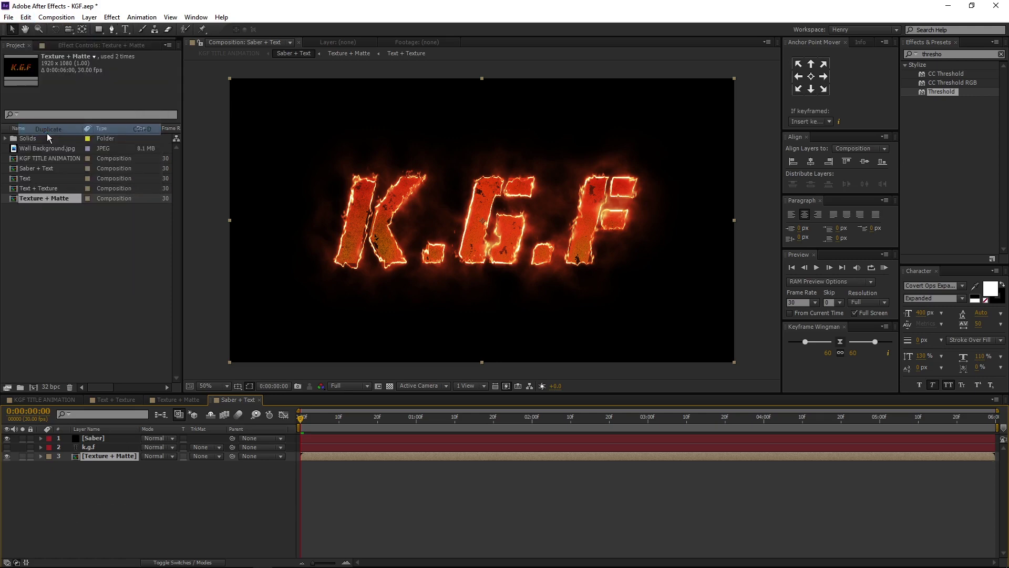
right_click(108, 465)
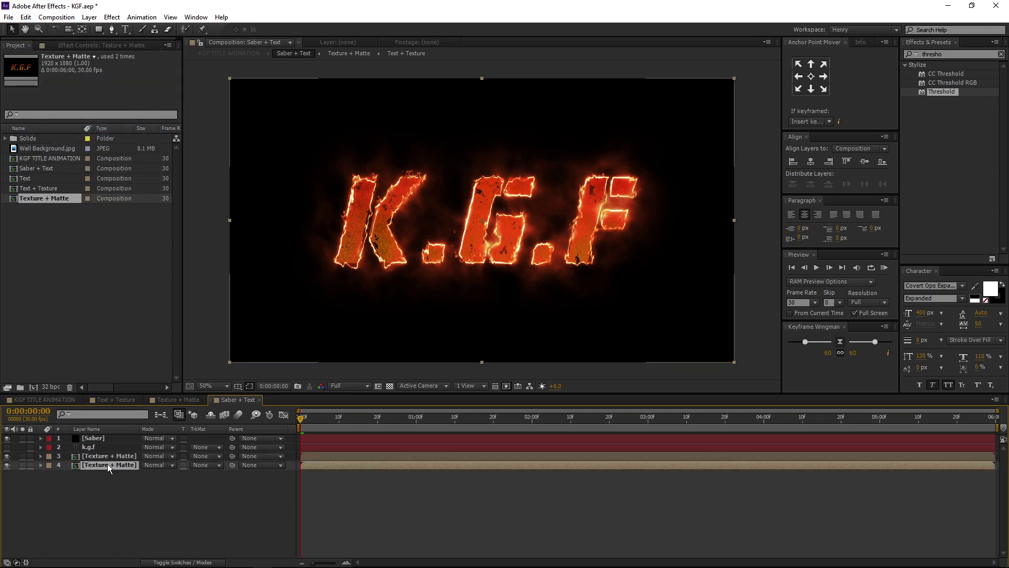
click(148, 456)
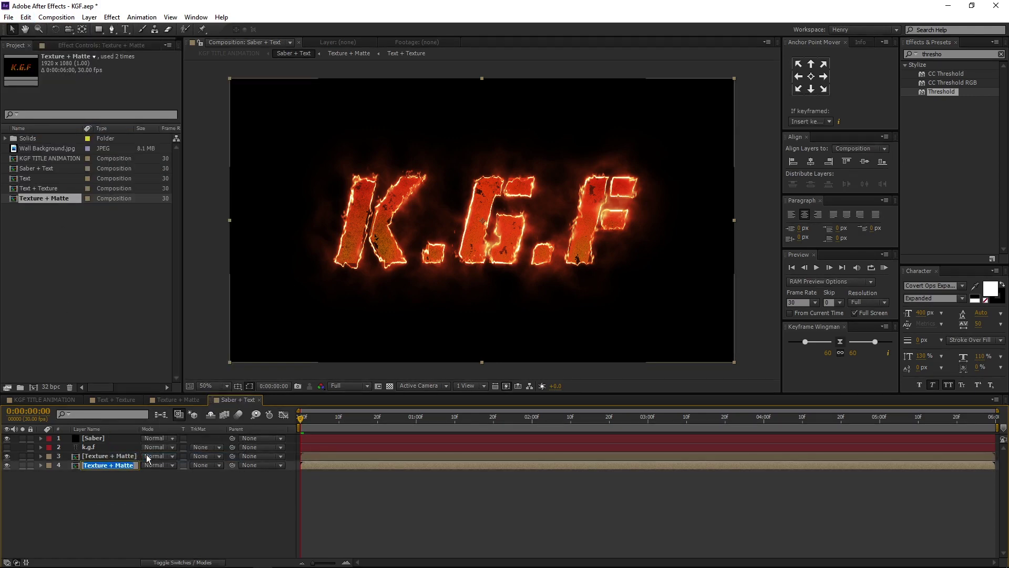
text(Light Sweep)
key(Return)
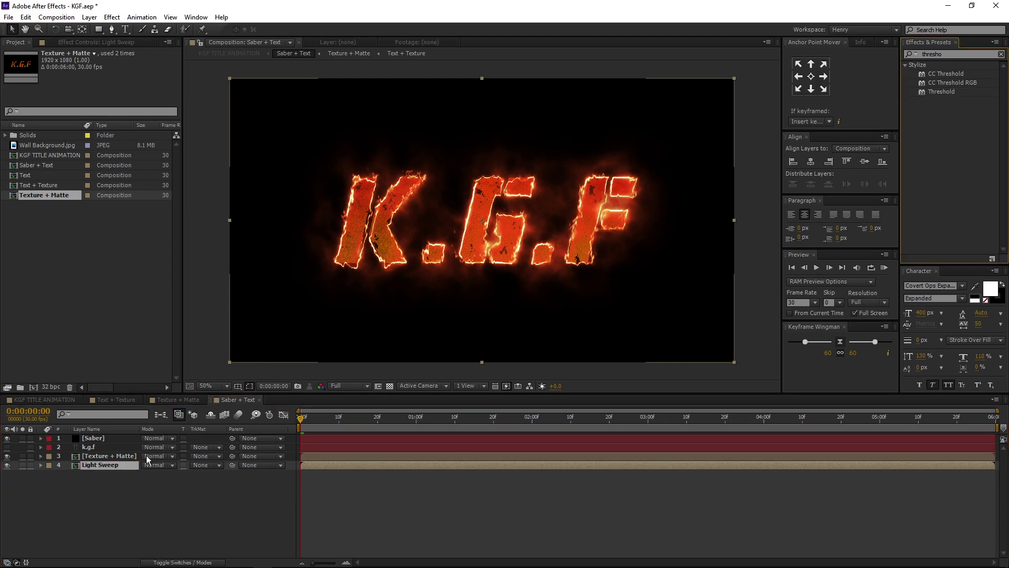
Solo the Light Sweep layer, then search the effects for cc light sweep and apply CC Light Sweep to it.
click(22, 464)
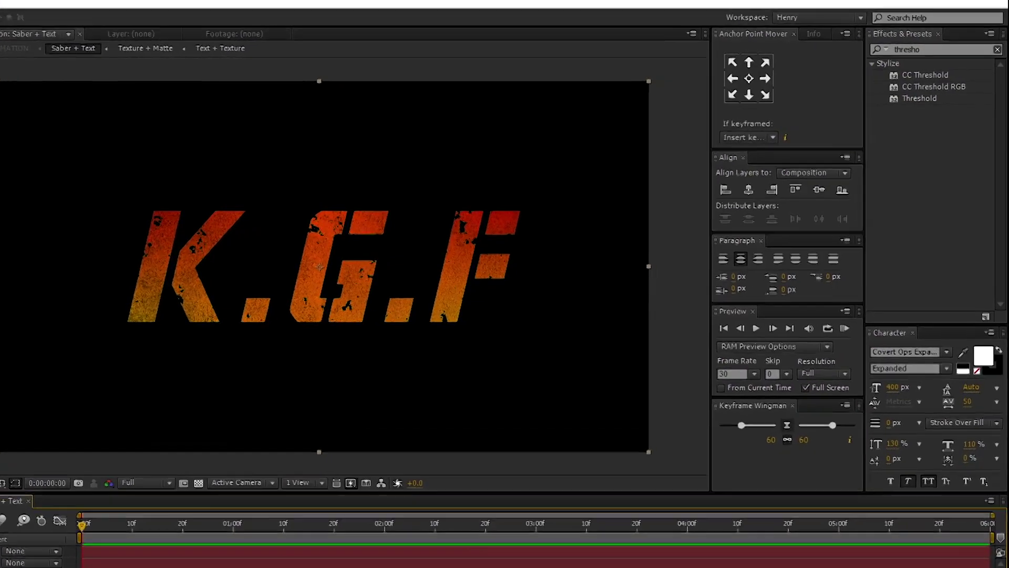
click(995, 46)
text(cc light sweep)
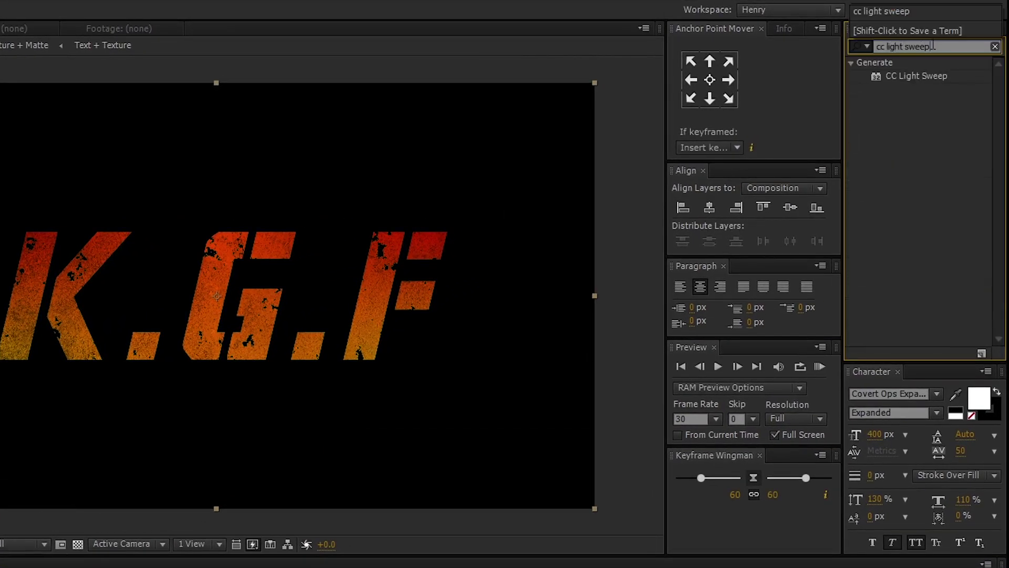
drag(916, 76, 266, 260)
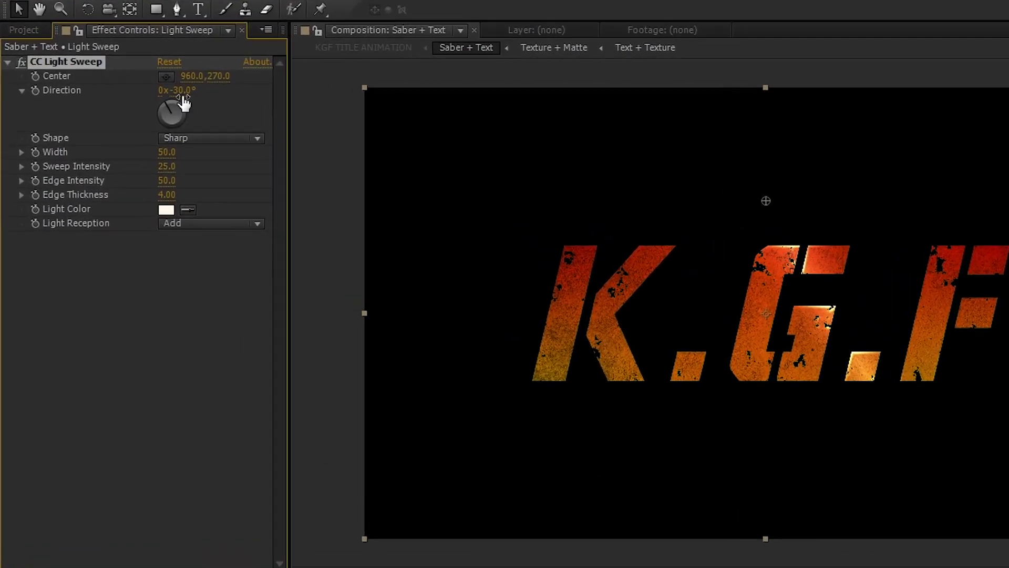
Set the CC Light Sweep direction to 15° and its light reception to Cutout.
click(179, 91)
text(15)
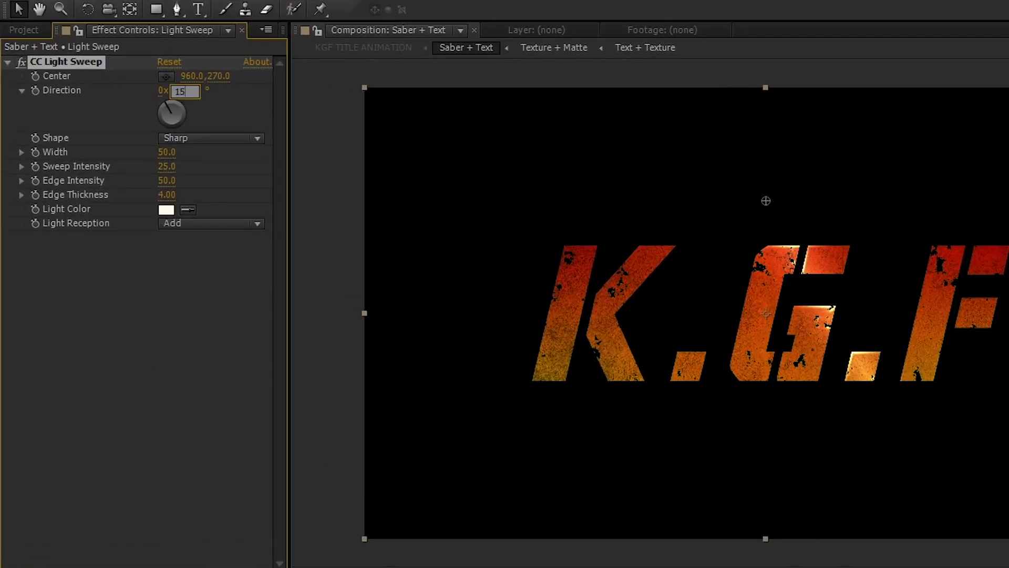
key(Return)
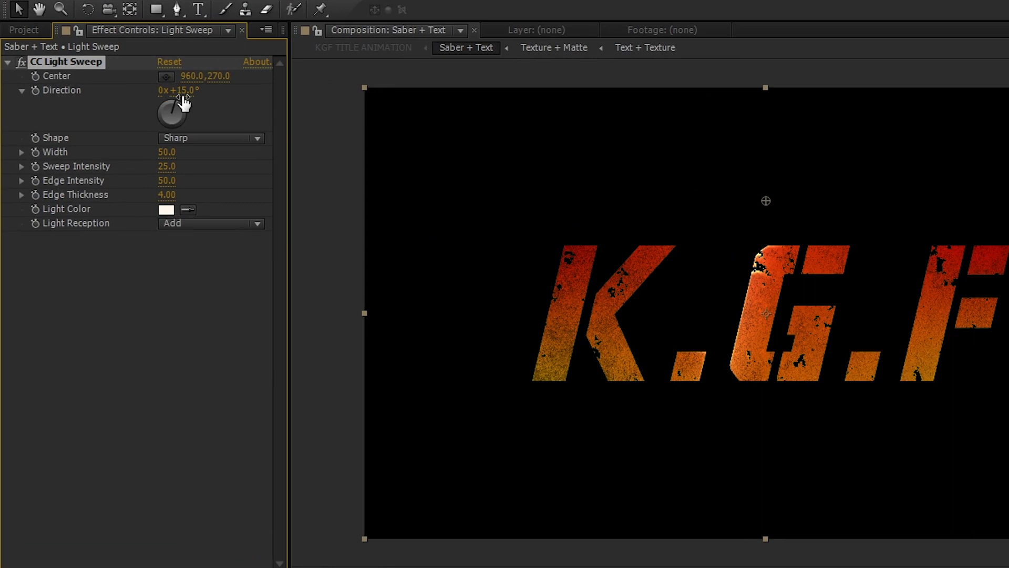
click(214, 226)
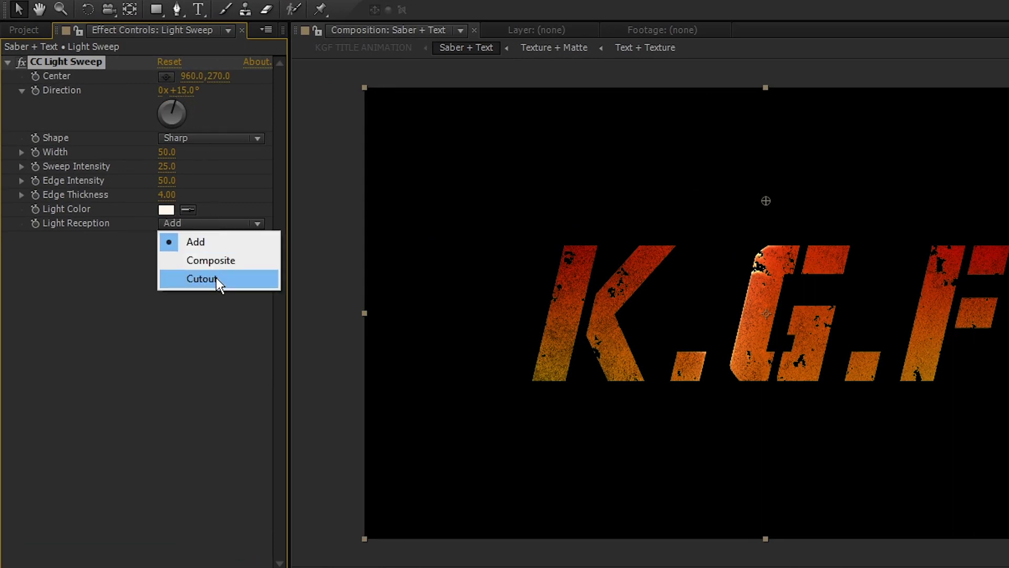
click(247, 280)
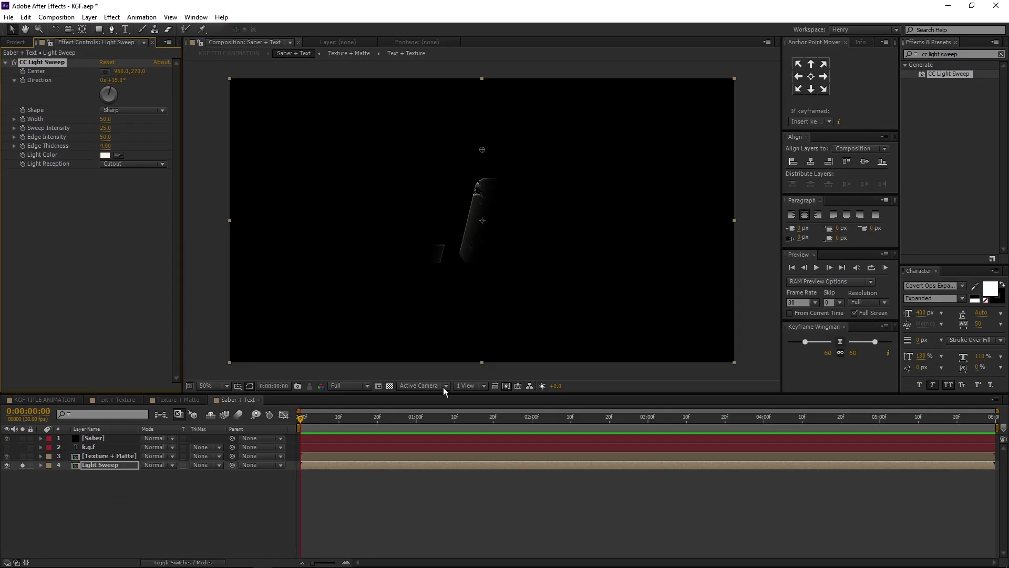
At 0:00:01:20, start keyframing the light sweep's Center with its horizontal position set to 280.
click(493, 421)
click(22, 73)
click(117, 72)
text(280)
key(Return)
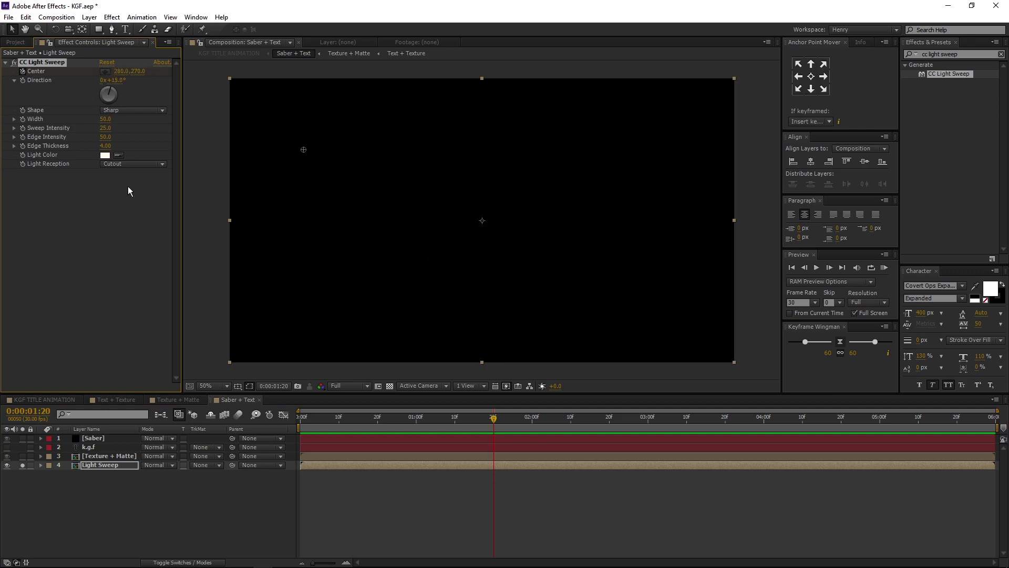
At 0:00:05:00, set the light sweep's Center horizontal position to 1600 and scrub back through the sweep.
click(882, 425)
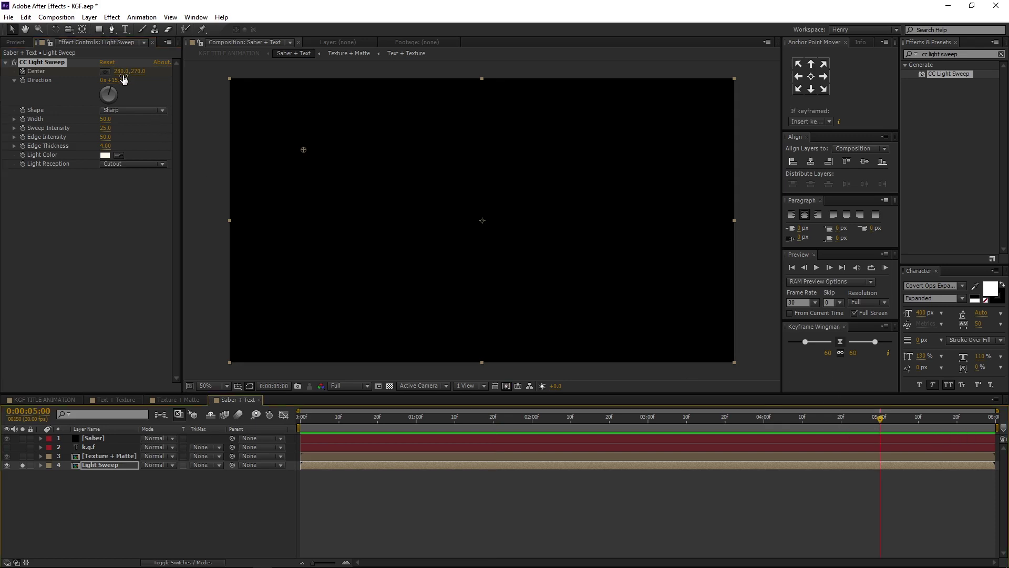
click(122, 72)
text(1600)
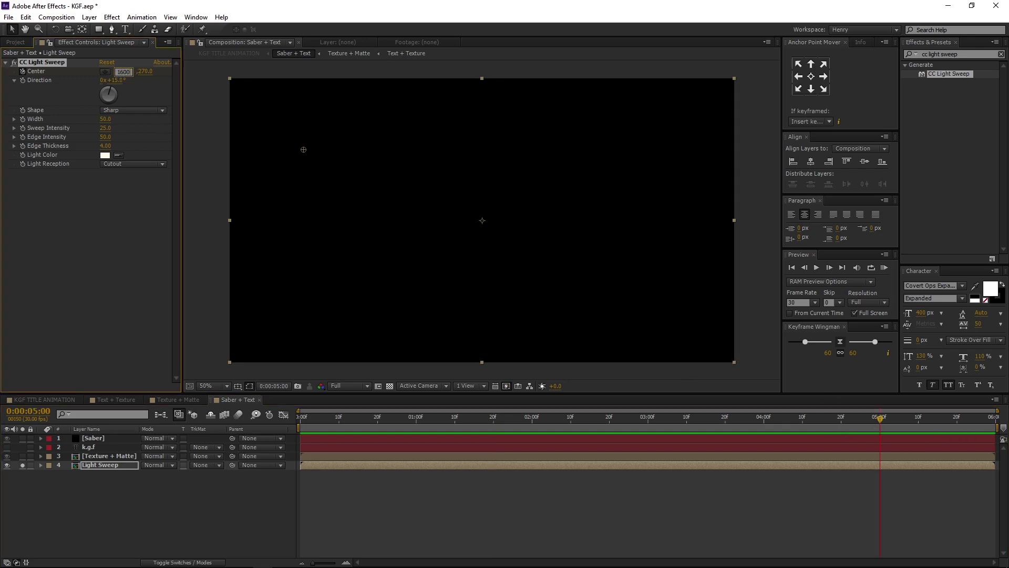
key(Return)
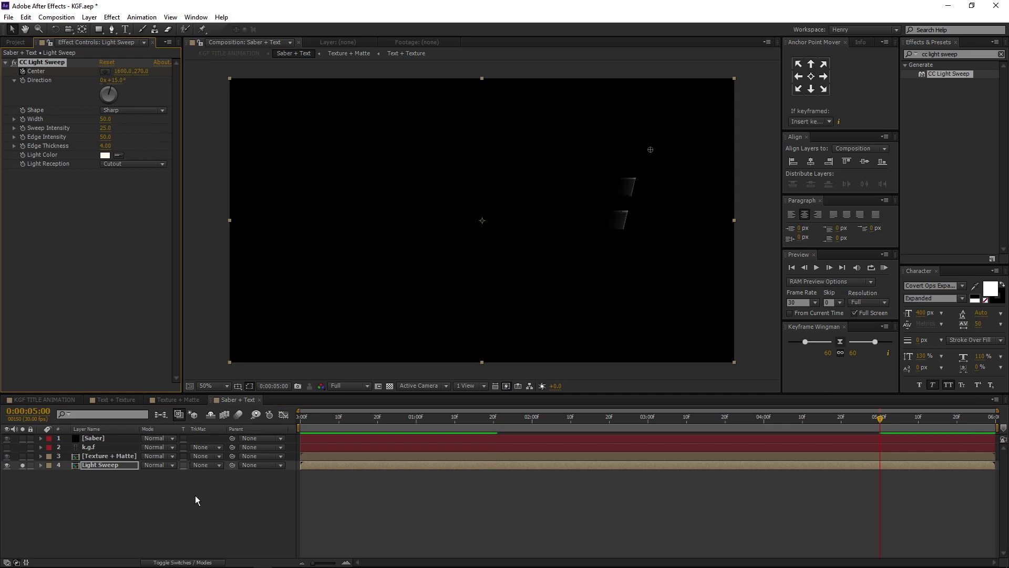
click(195, 495)
drag(880, 419, 726, 437)
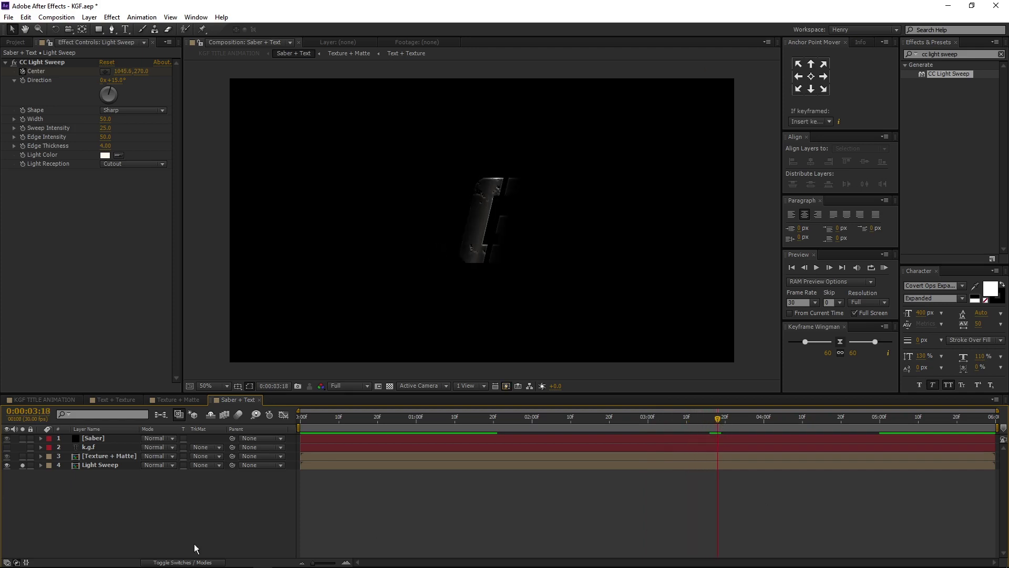
Draw a rectangular mask enclosing the whole K.G.F text area on the Light Sweep layer.
click(118, 465)
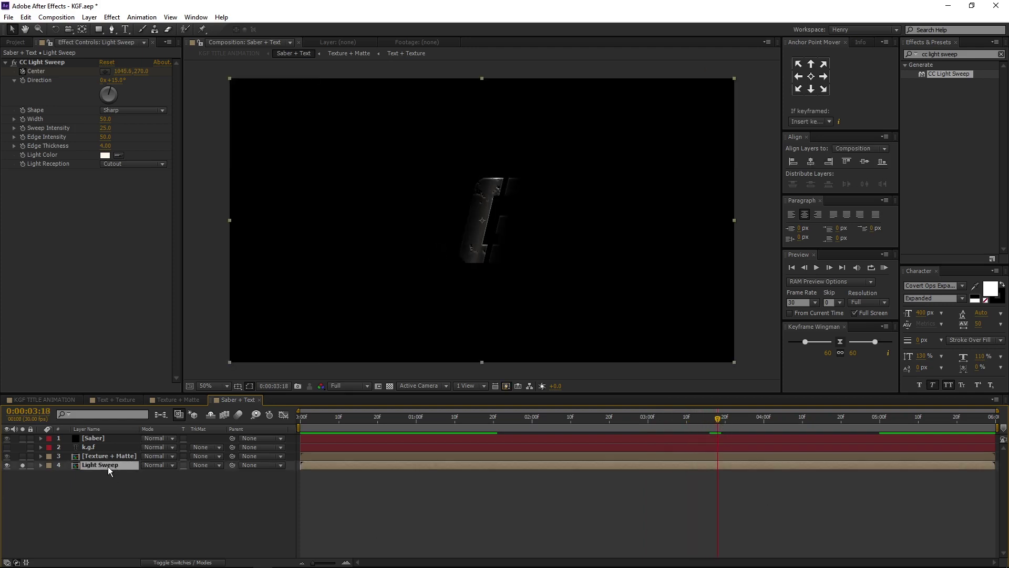
click(99, 29)
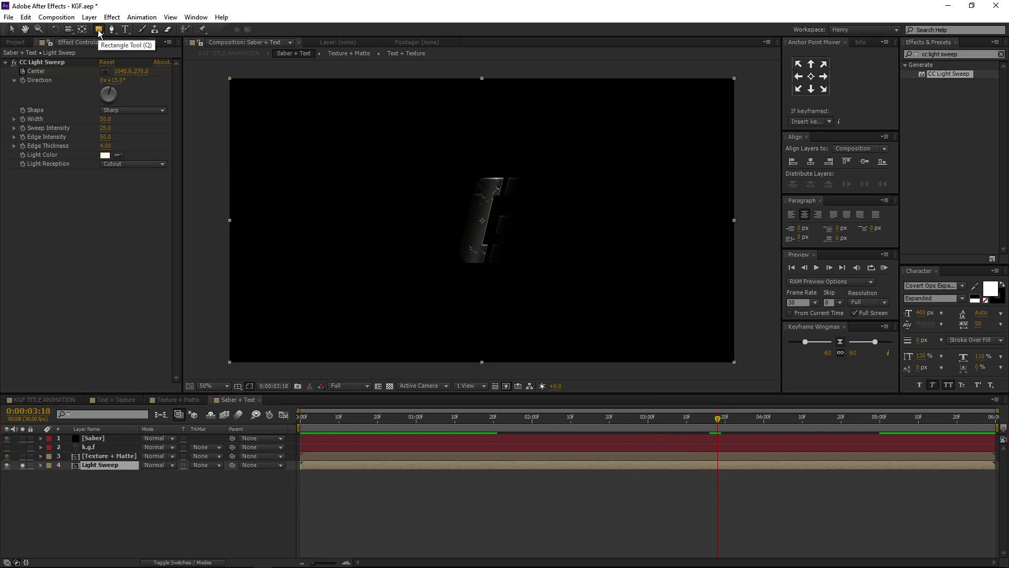
click(99, 30)
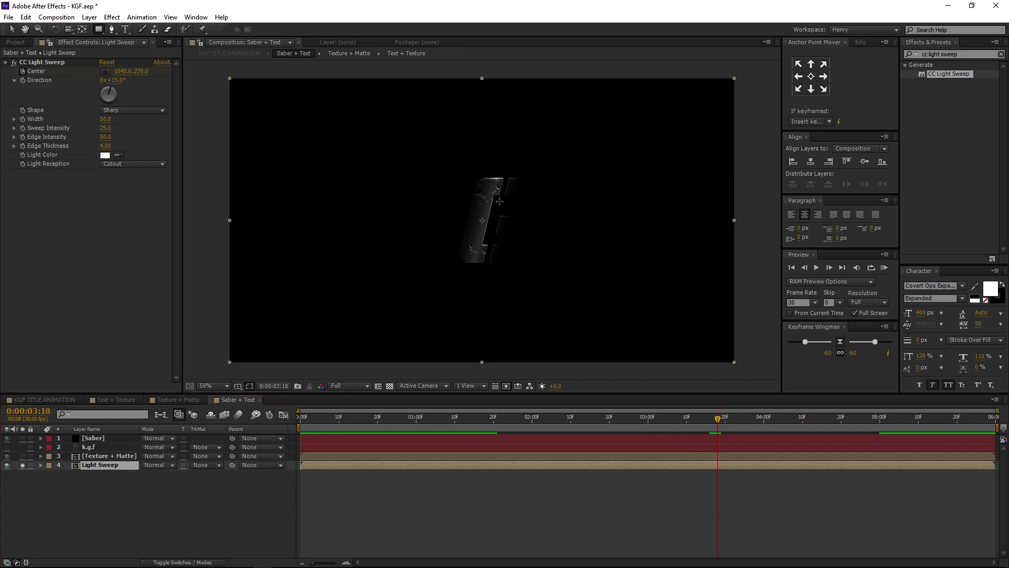
mouse_move(324, 178)
mouse_down()
mouse_move(338, 279)
mouse_move(515, 287)
mouse_move(647, 285)
mouse_move(657, 277)
mouse_up()
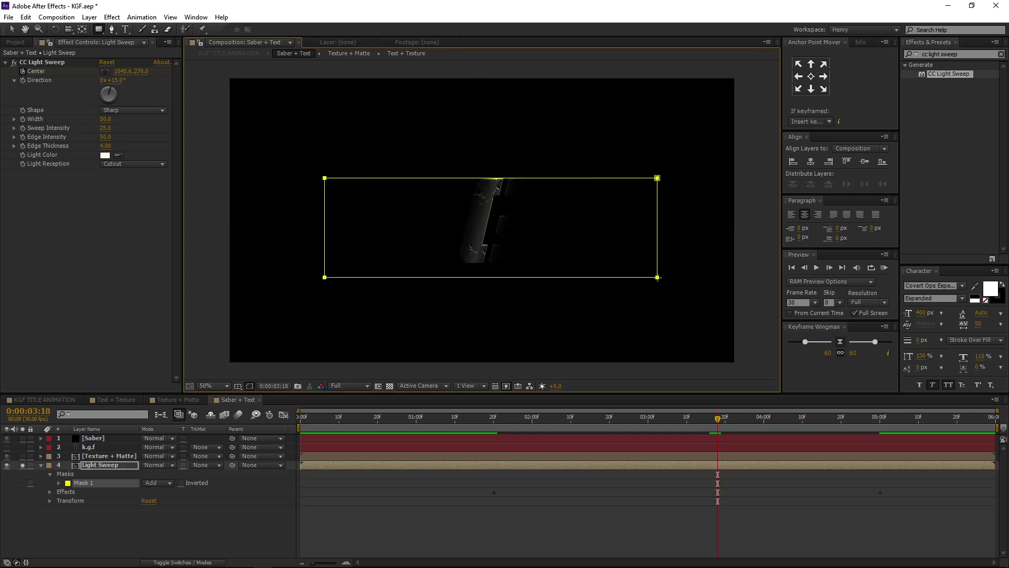
Invert Mask 1 and shift it slightly downward, then scrub the sweep along the letters' upper edges.
click(181, 483)
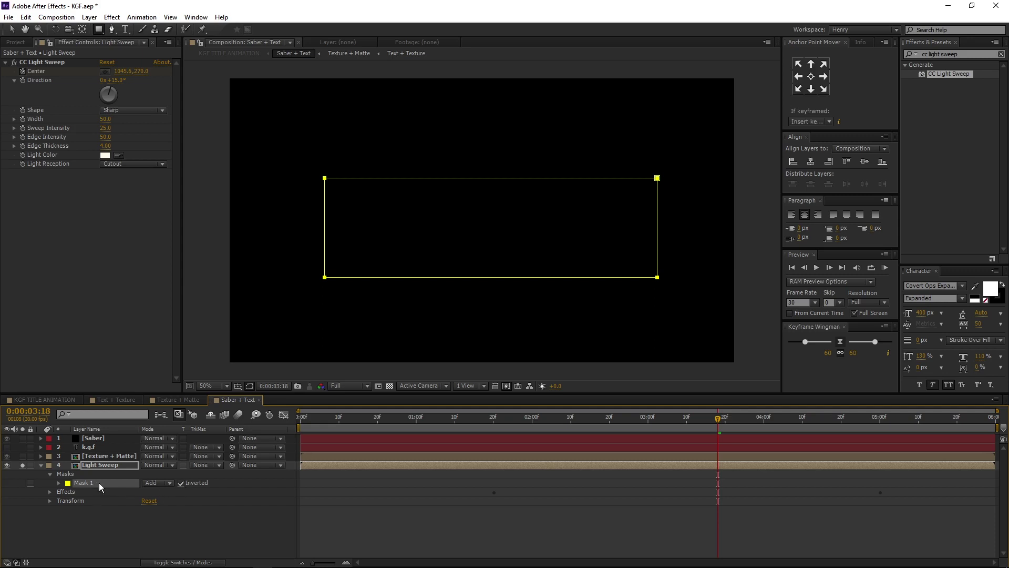
key(ctrl+t)
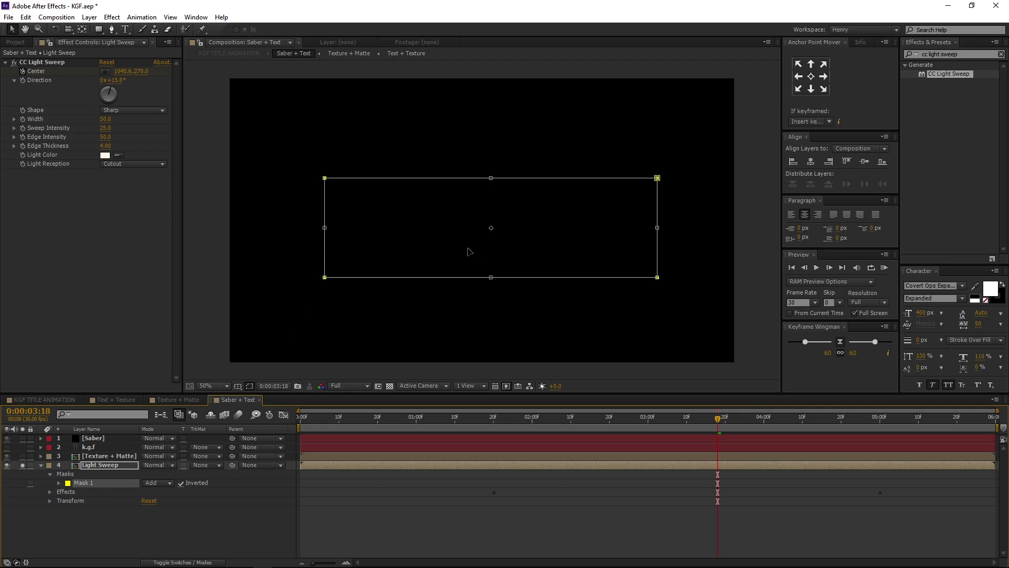
drag(469, 251, 469, 258)
click(609, 411)
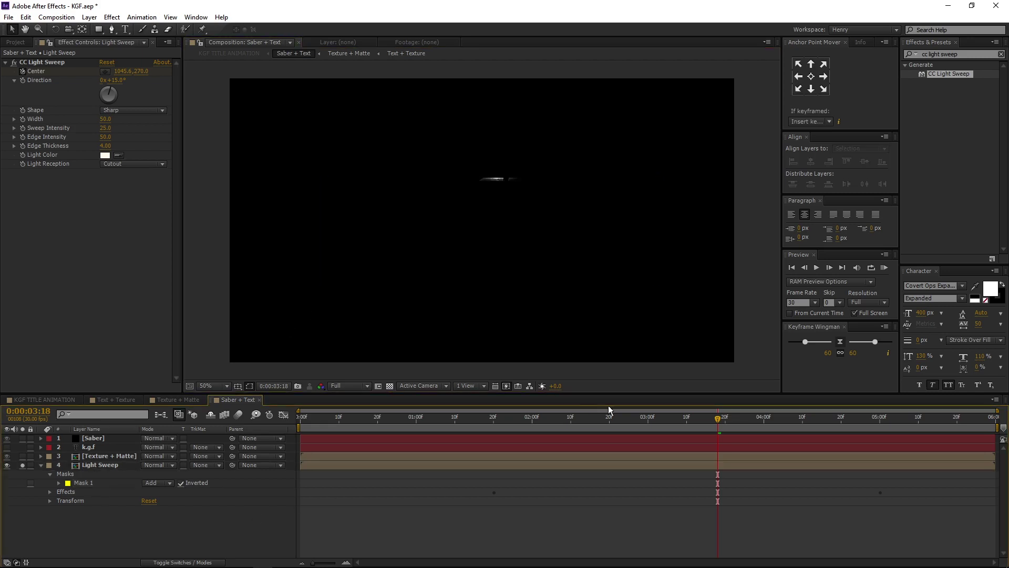
click(641, 418)
mouse_move(631, 423)
mouse_down()
mouse_move(590, 421)
mouse_move(630, 420)
mouse_up()
Check the mask's upper edge against the sweep highlight and unsolo the Light Sweep layer.
click(316, 465)
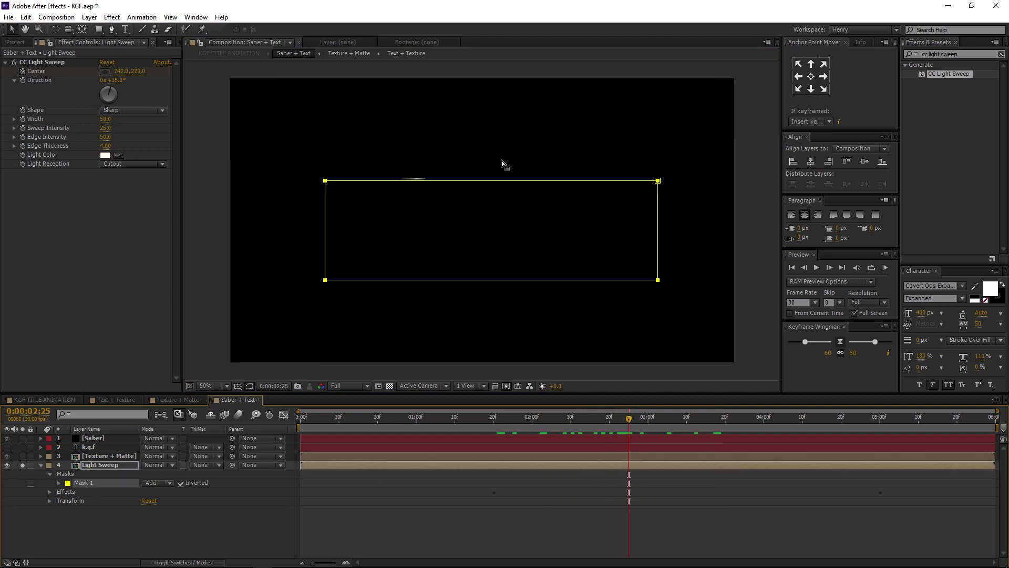
key(period)
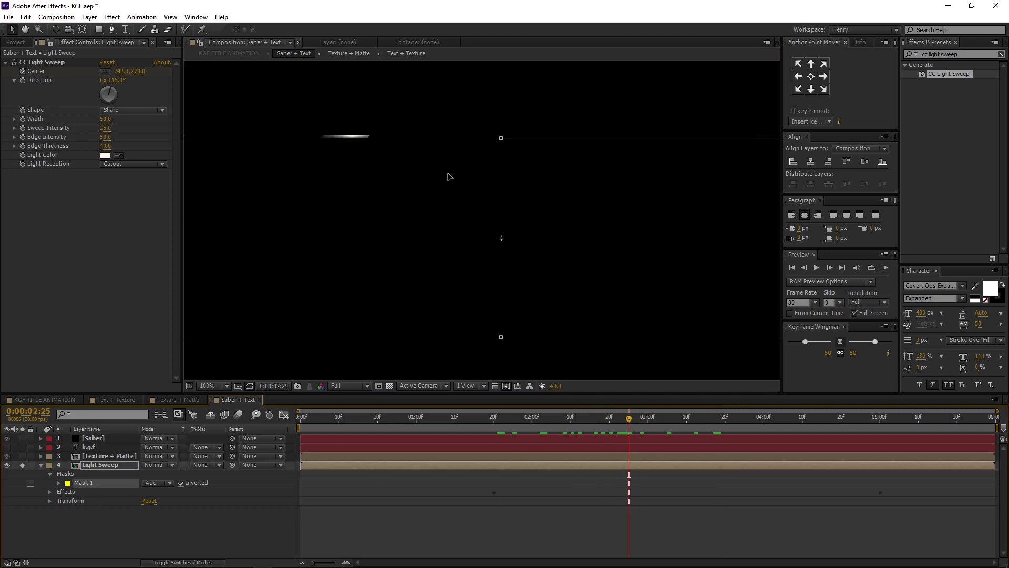
key(comma)
click(211, 386)
click(221, 210)
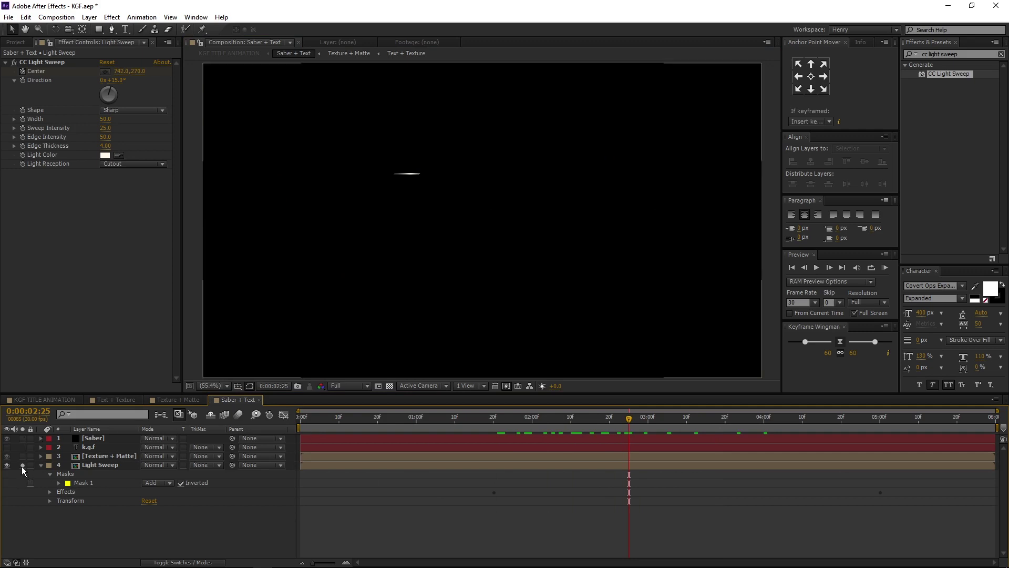
click(22, 466)
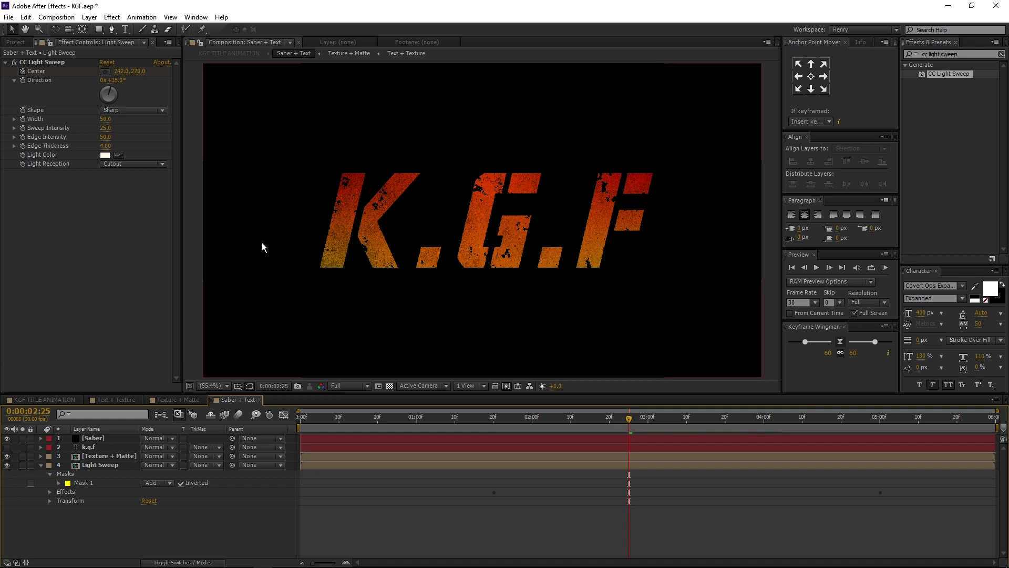
Set the Light Sweep layer's vertical position to 538, keeping its horizontal position at 960.
click(112, 466)
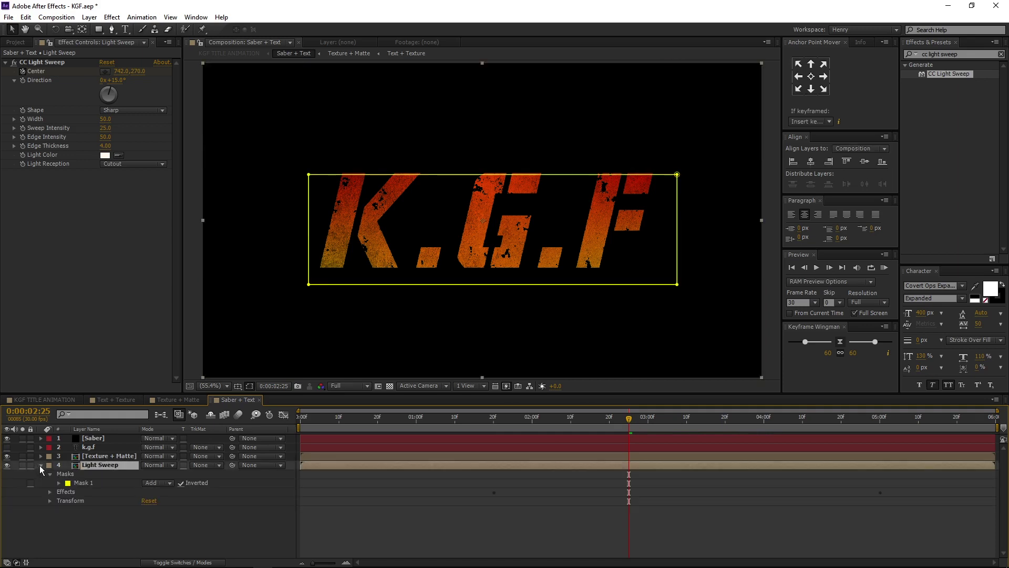
click(50, 501)
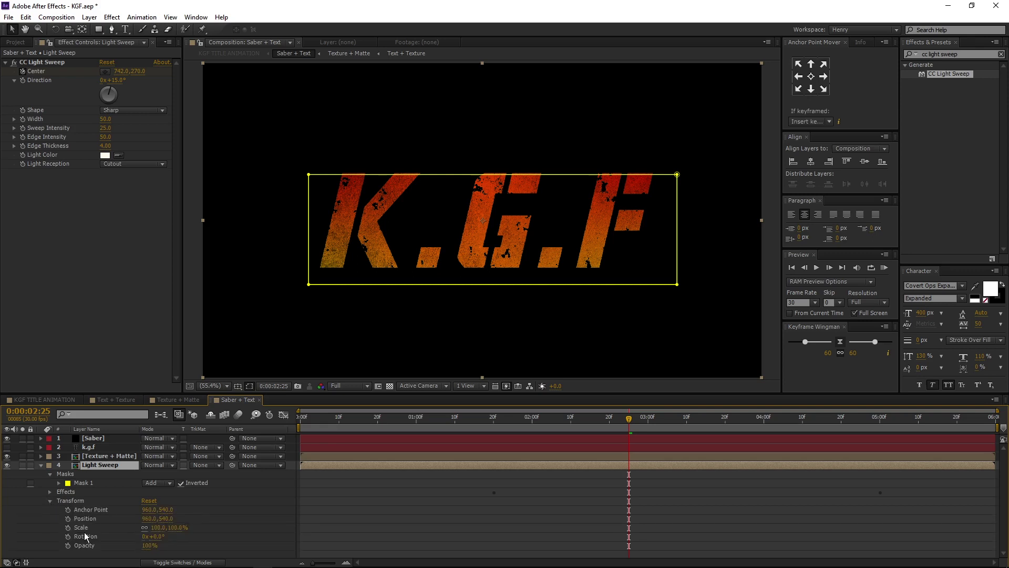
click(167, 519)
text(538)
key(Return)
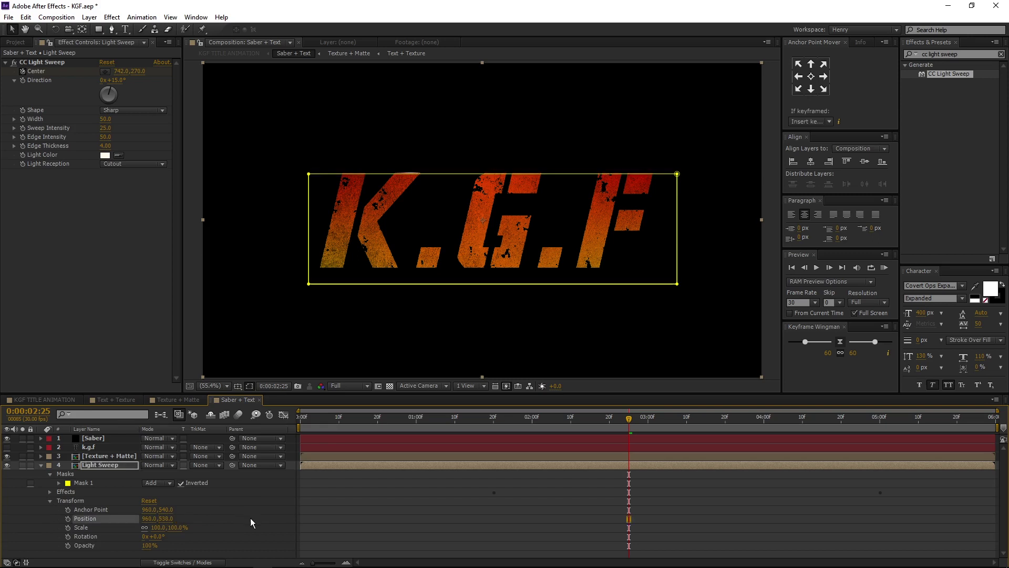
click(437, 516)
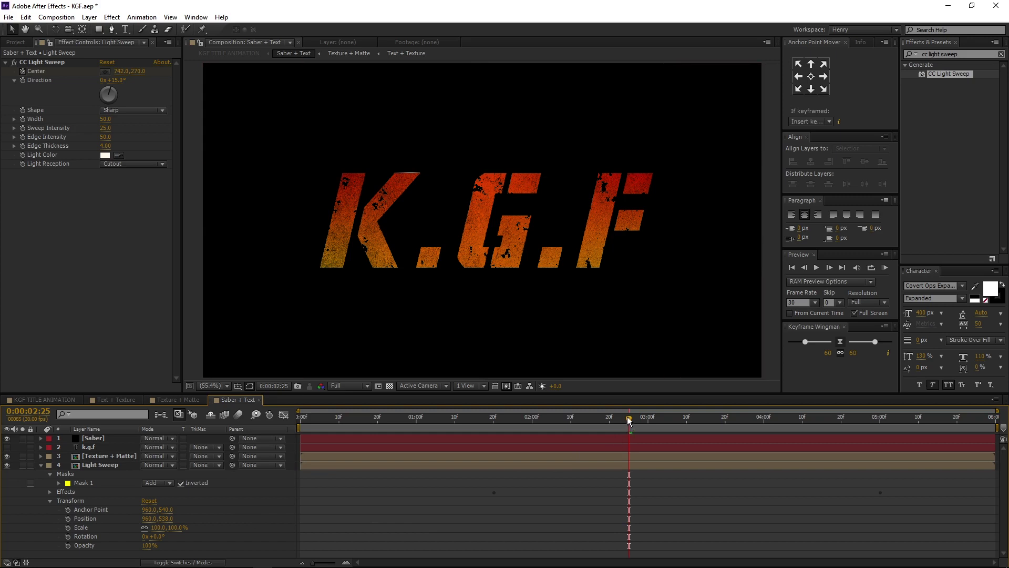
mouse_move(630, 419)
mouse_down()
mouse_move(527, 424)
mouse_move(705, 421)
mouse_move(627, 422)
mouse_up()
In the KGF TITLE ANIMATION composition, make the Saber + Text layer a 3D layer.
click(60, 401)
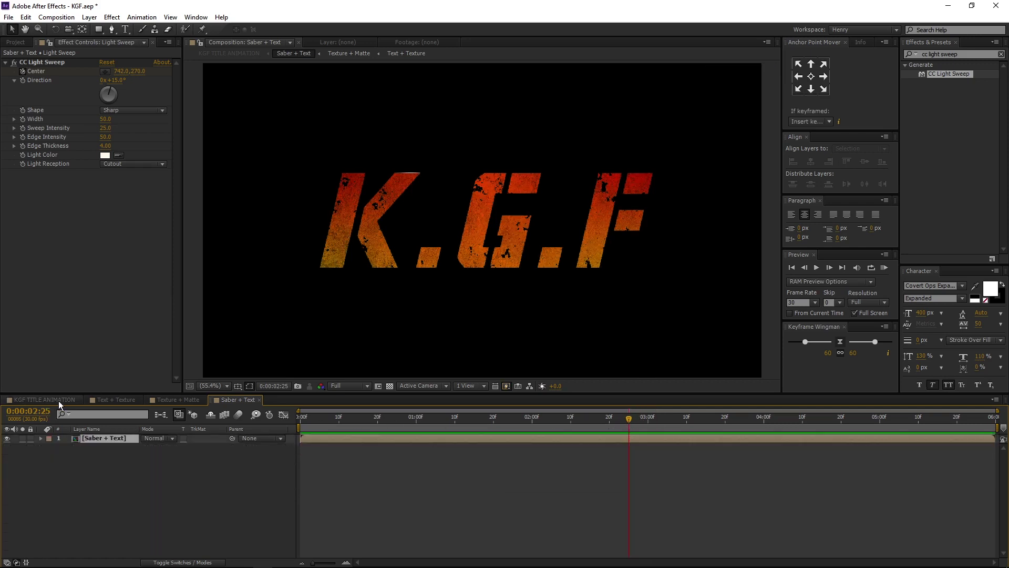
click(140, 515)
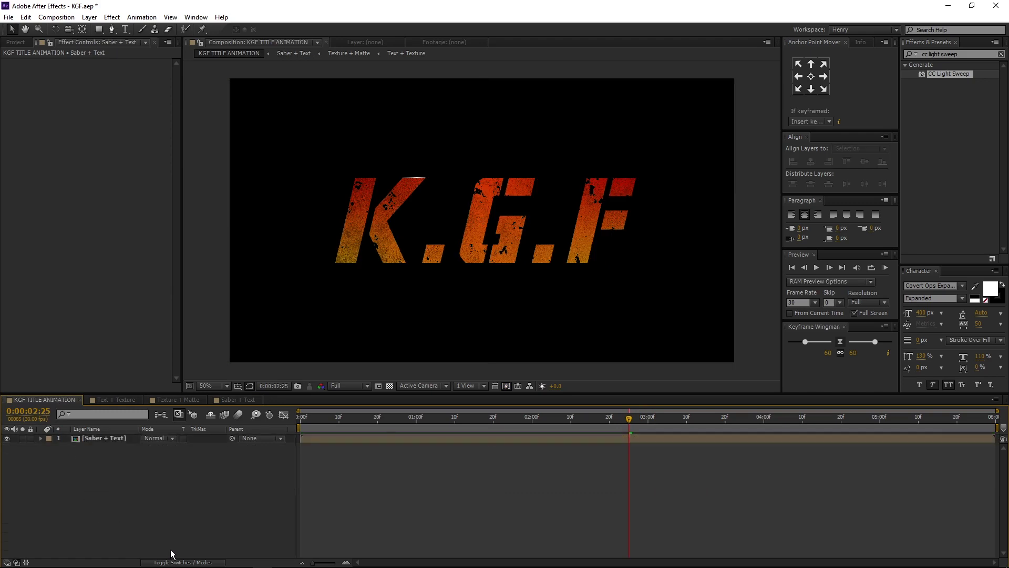
click(192, 563)
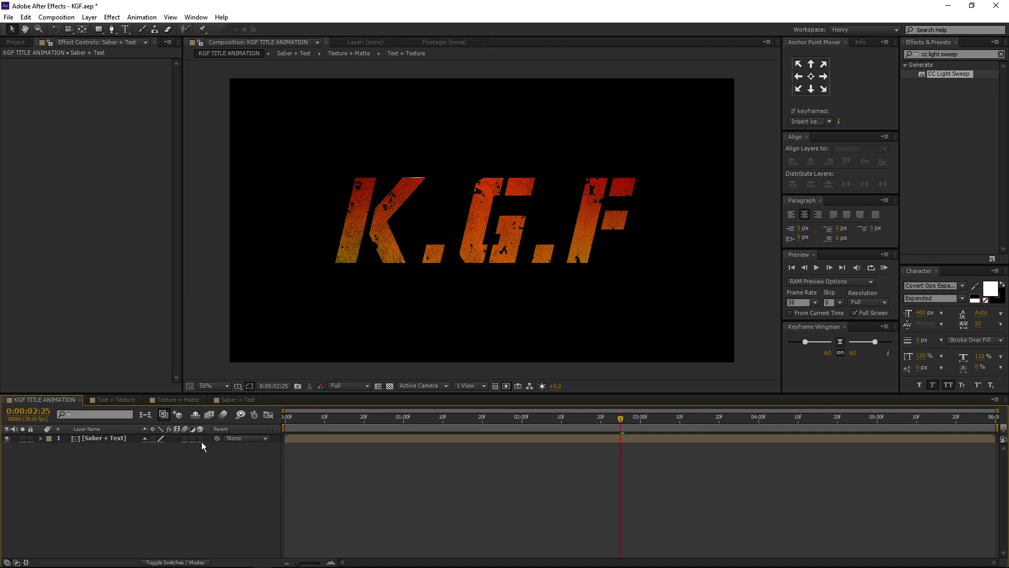
click(106, 440)
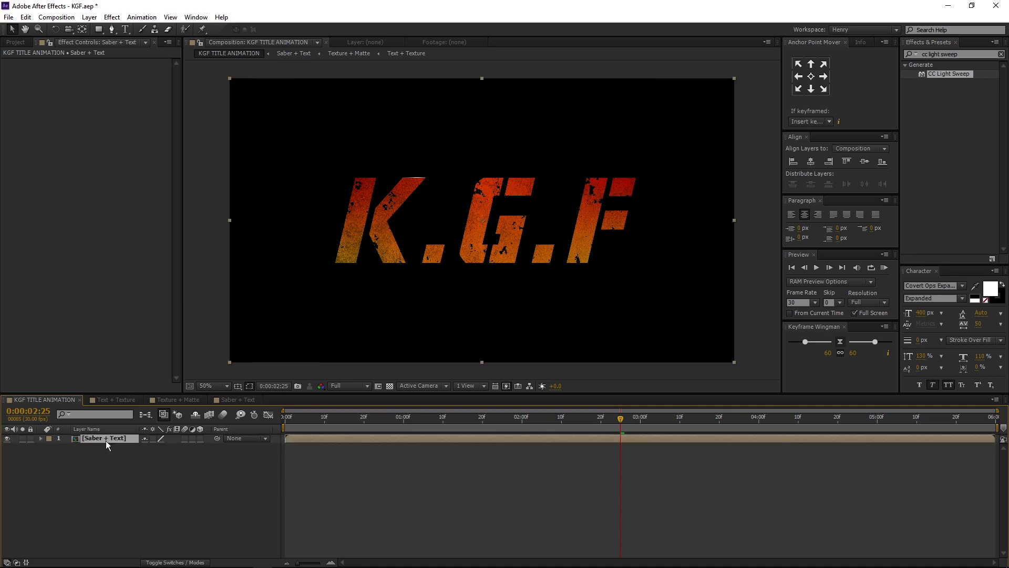
click(200, 438)
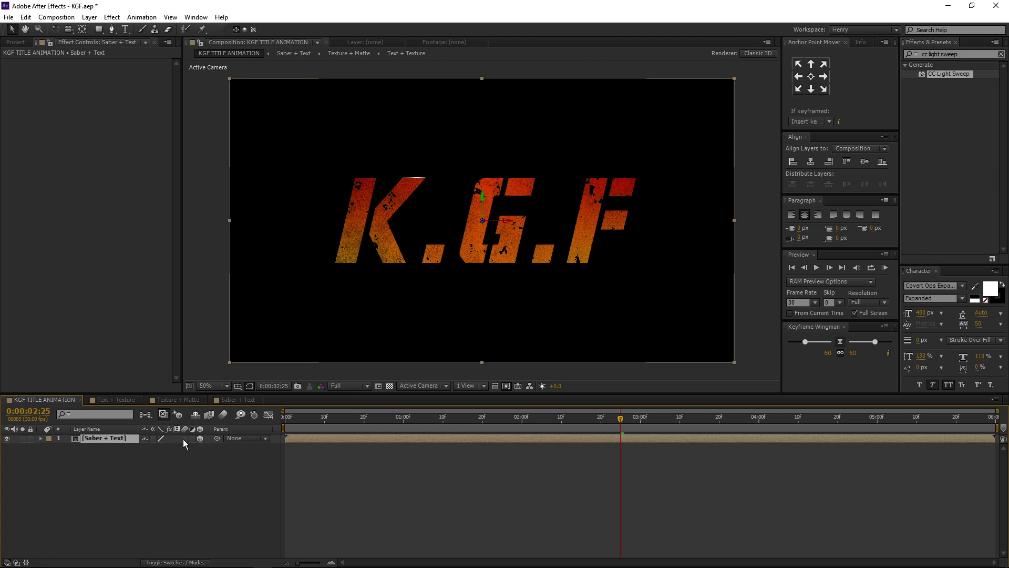
Set the Saber + Text layer's blending mode to Add.
click(181, 563)
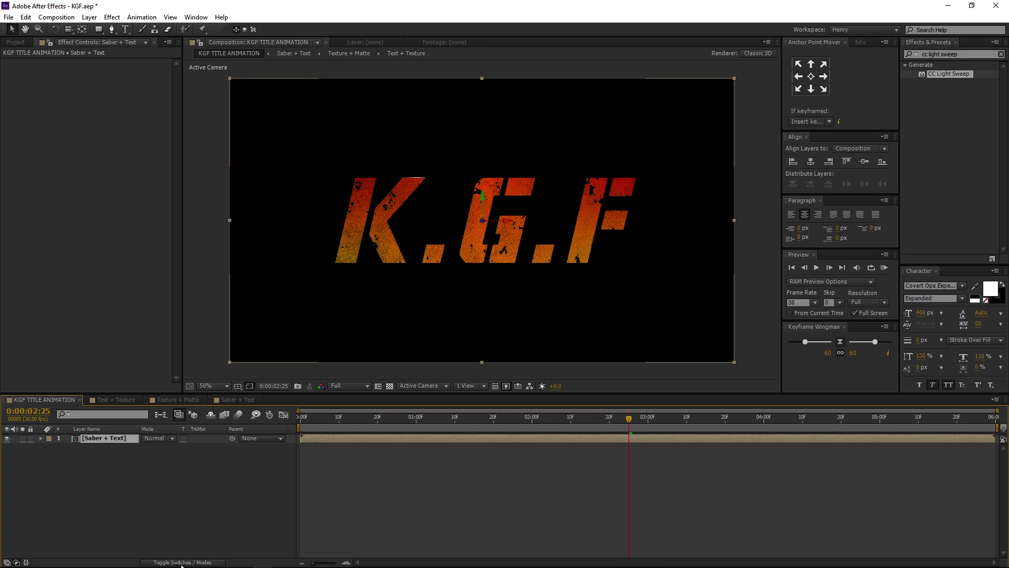
click(156, 439)
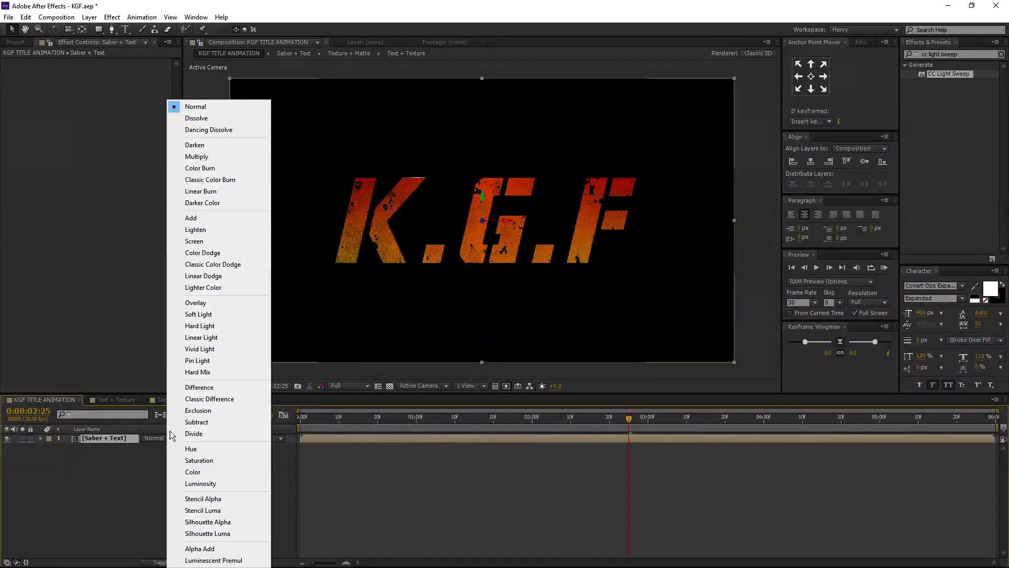
click(202, 217)
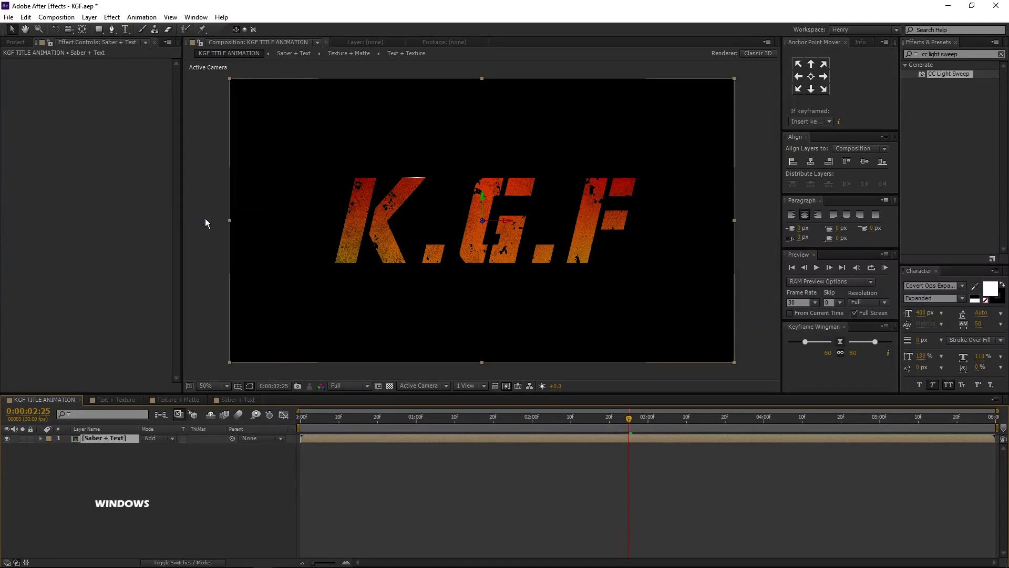
Create a black 1920 × 1080 px solid named Particles and set its blending mode to Add.
click(77, 496)
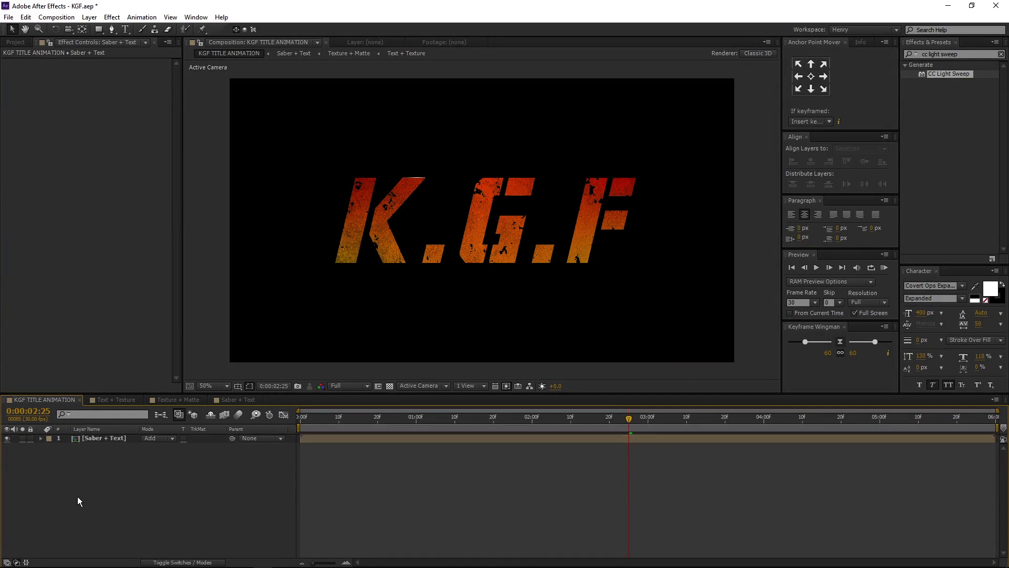
right_click(78, 497)
mouse_move(177, 381)
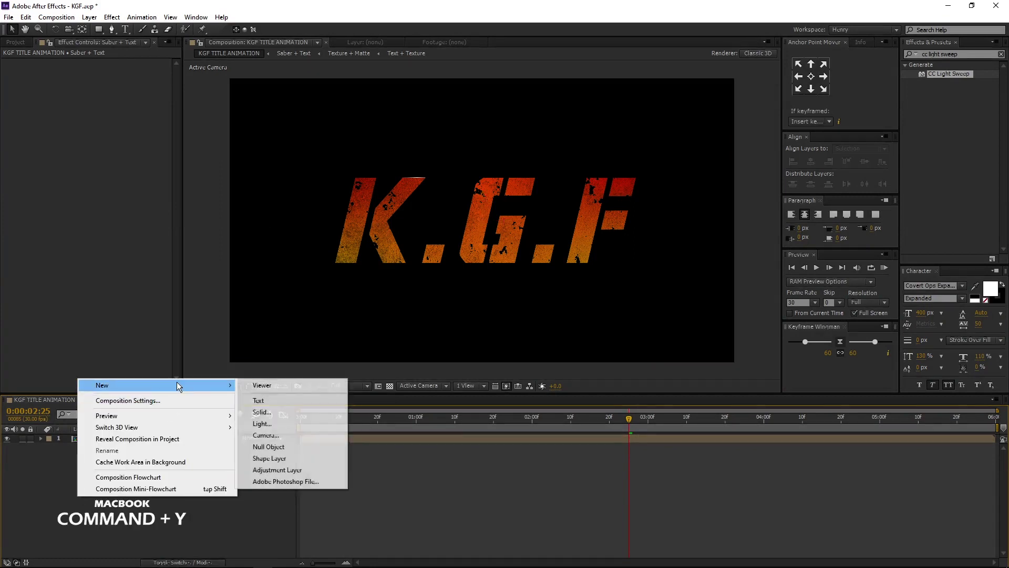
click(301, 412)
text(Particles)
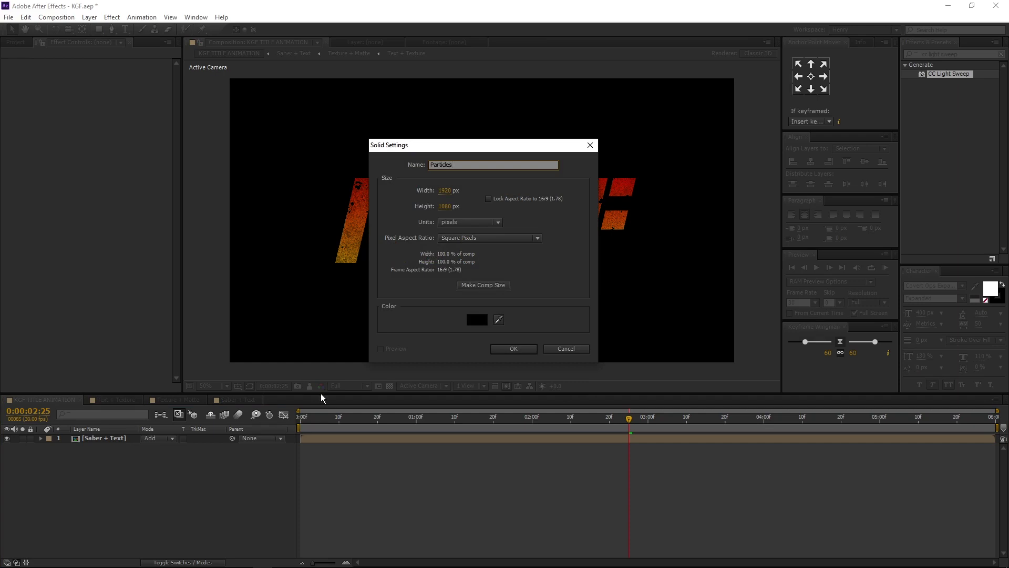
click(474, 321)
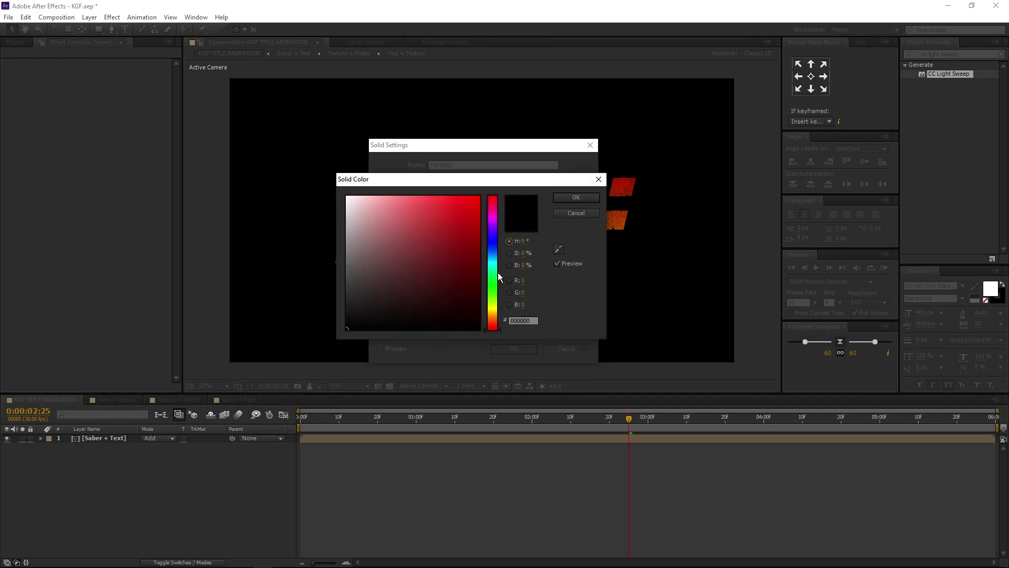
click(589, 199)
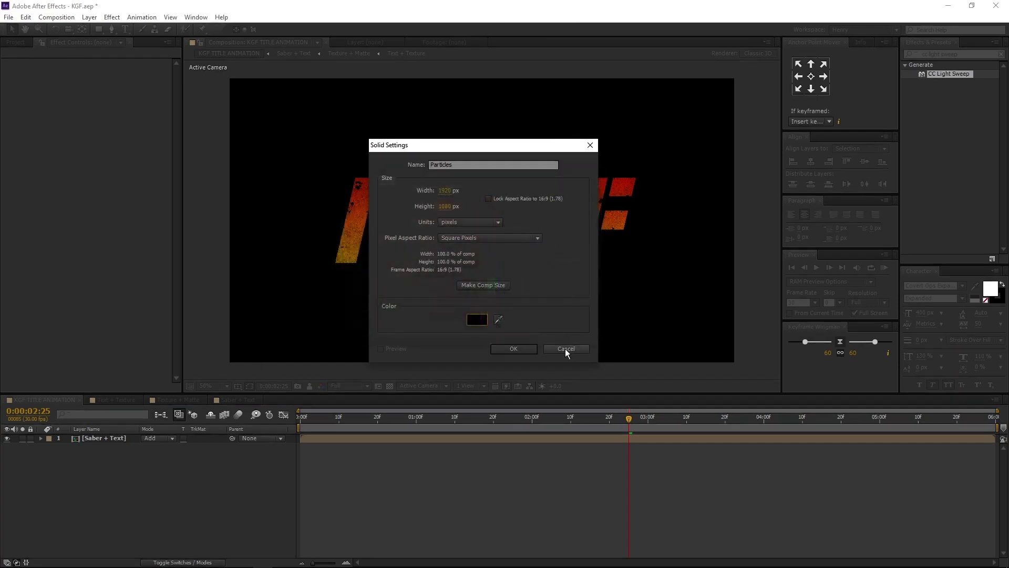
click(523, 349)
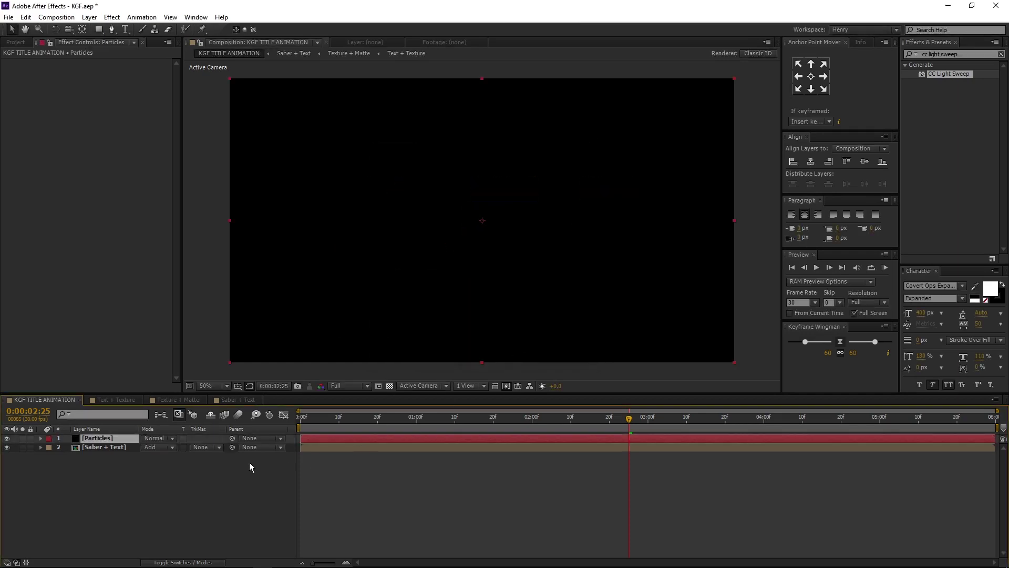
click(158, 438)
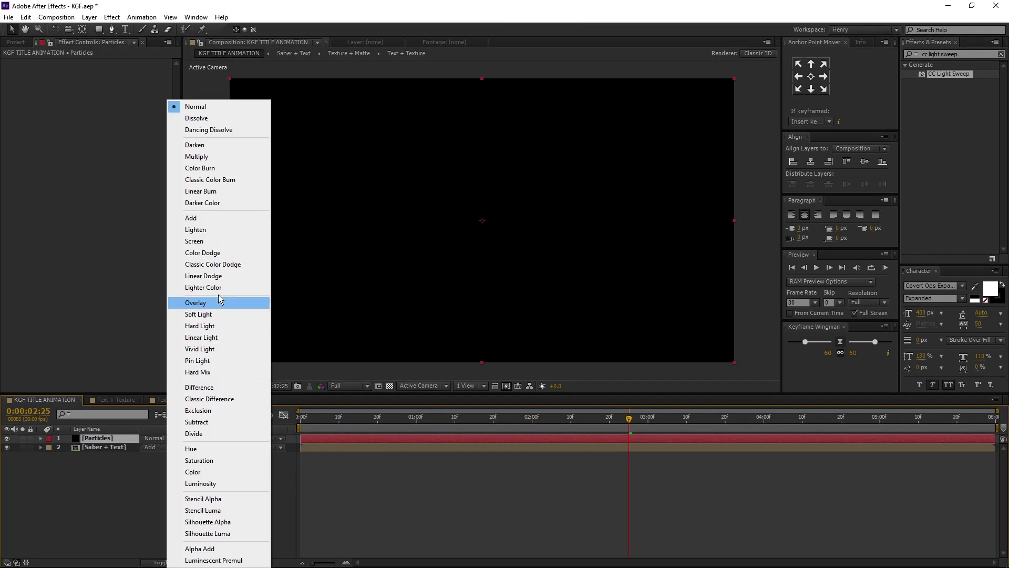
click(219, 218)
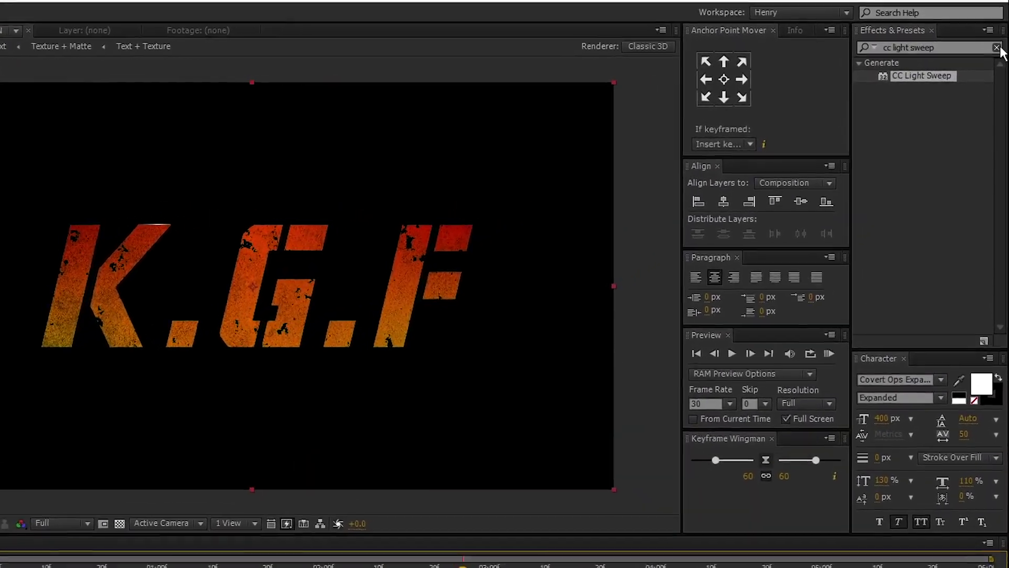
Find the Trapcode Particular effect and apply it to the Particles layer.
click(1000, 51)
click(960, 46)
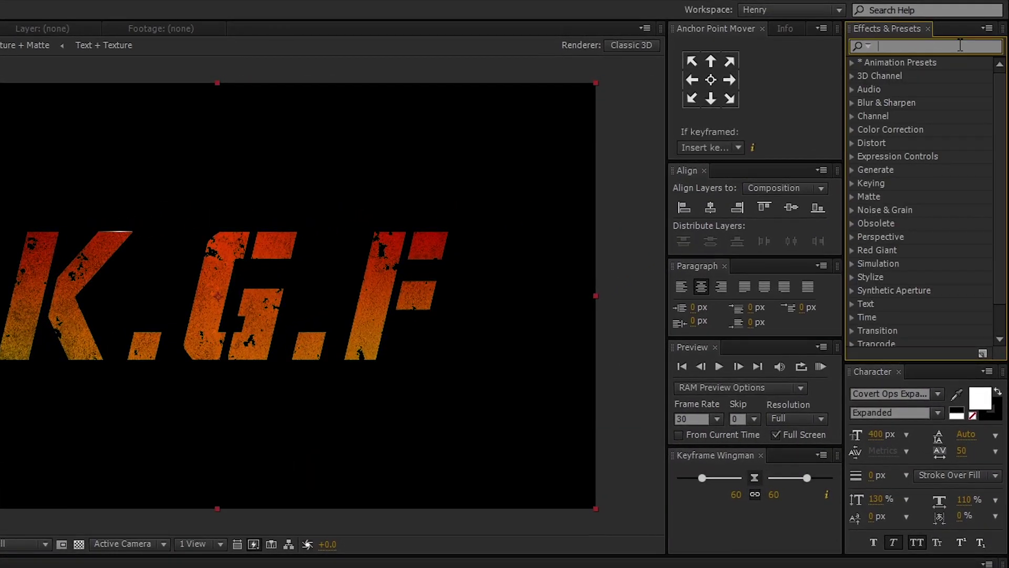
text(particular)
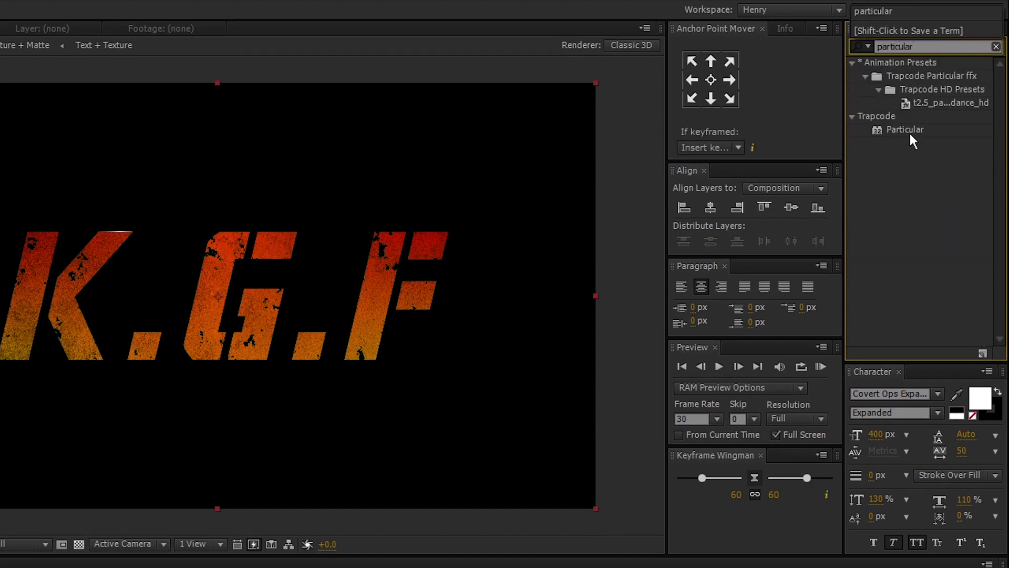
drag(908, 130, 0, 567)
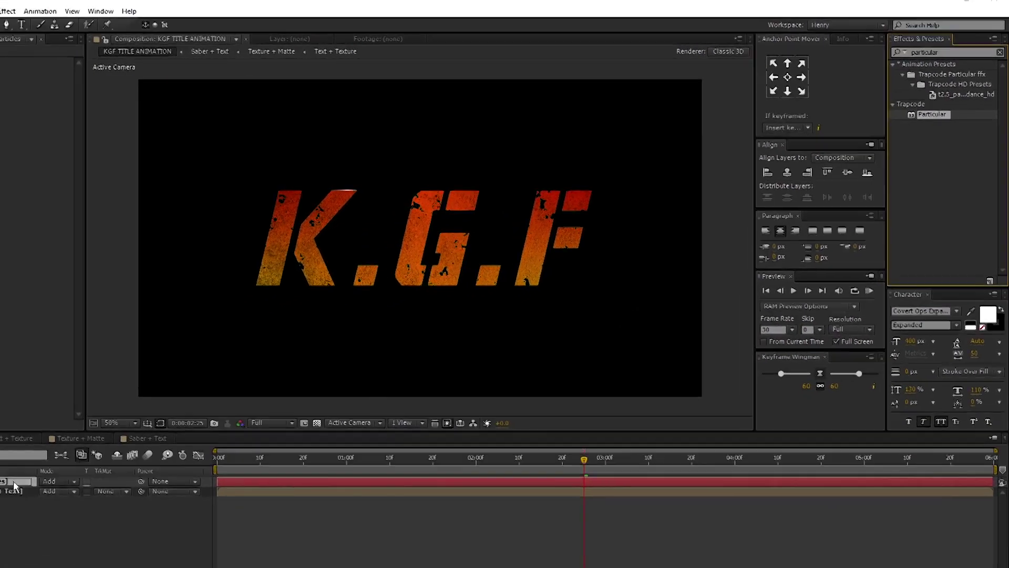
drag(14, 488, 14, 481)
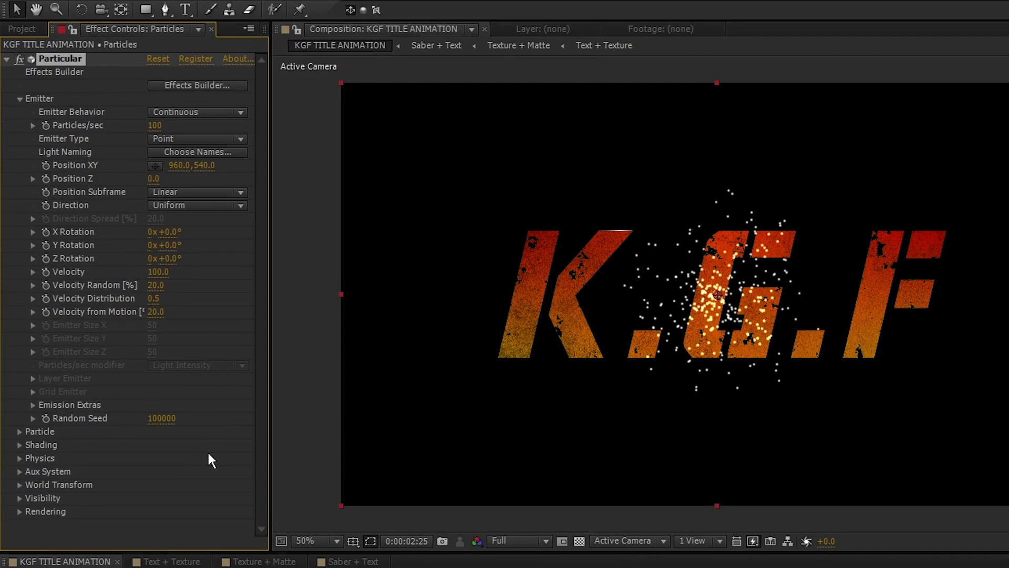
Set Particular's emission rate to 5000 particles per second.
click(155, 126)
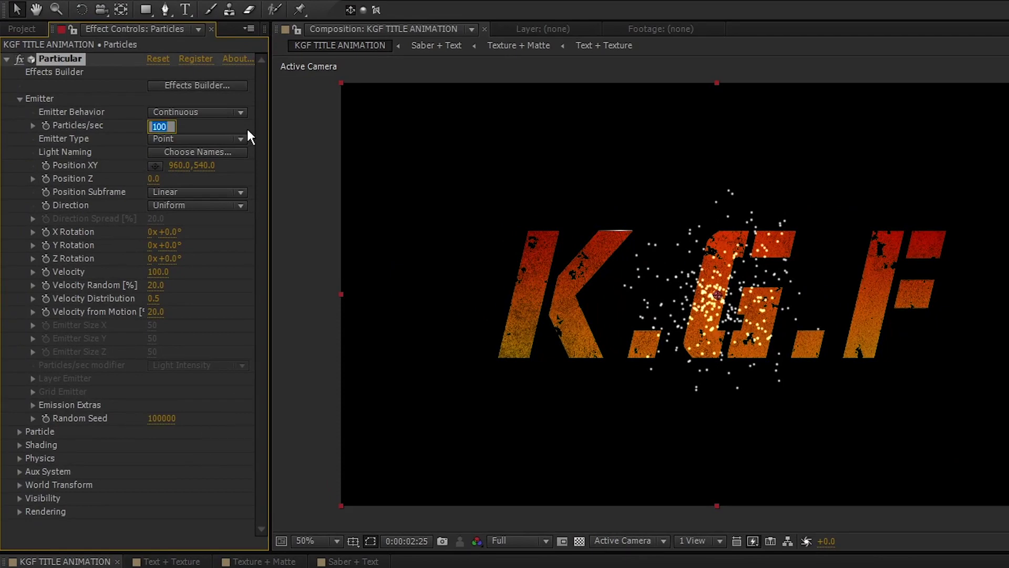
text(5000)
key(Return)
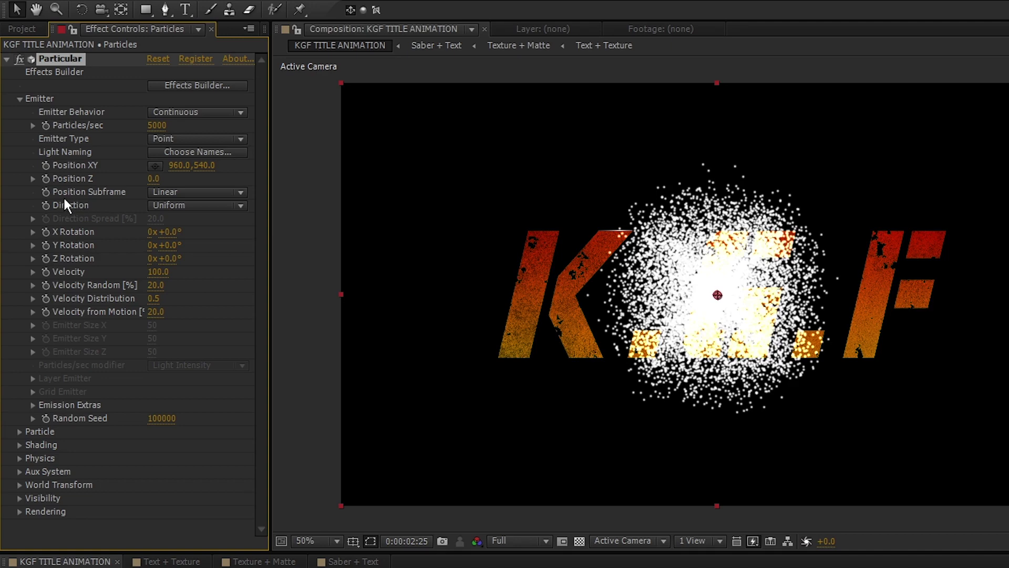
Set the Particular emitter type to Layer and its direction to Directional.
click(192, 139)
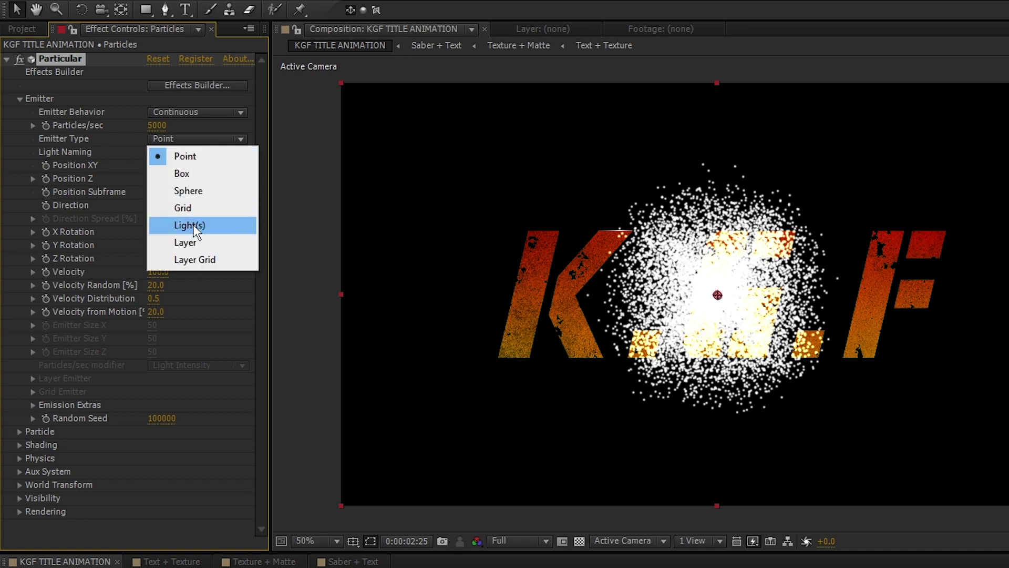
click(194, 244)
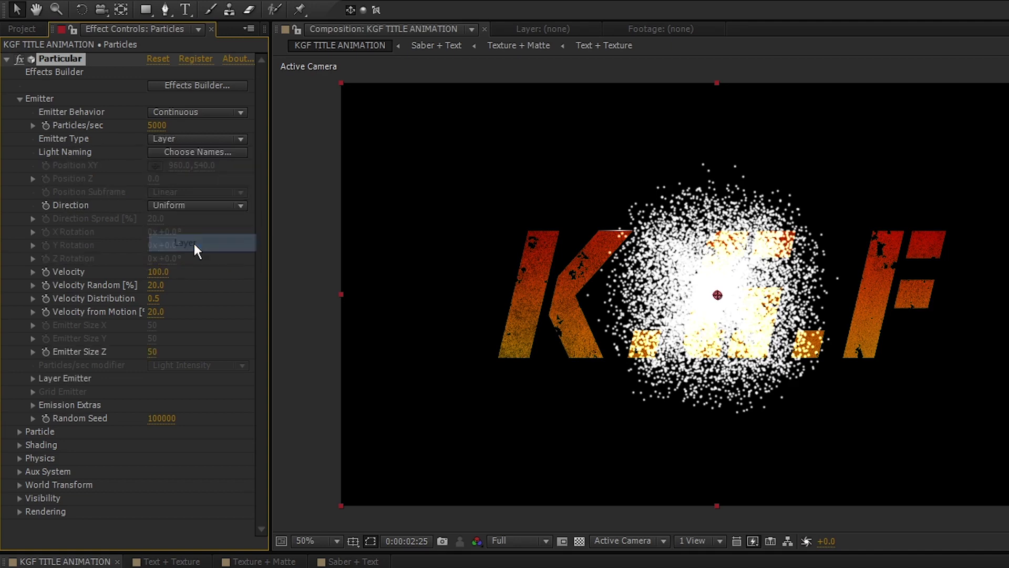
click(200, 205)
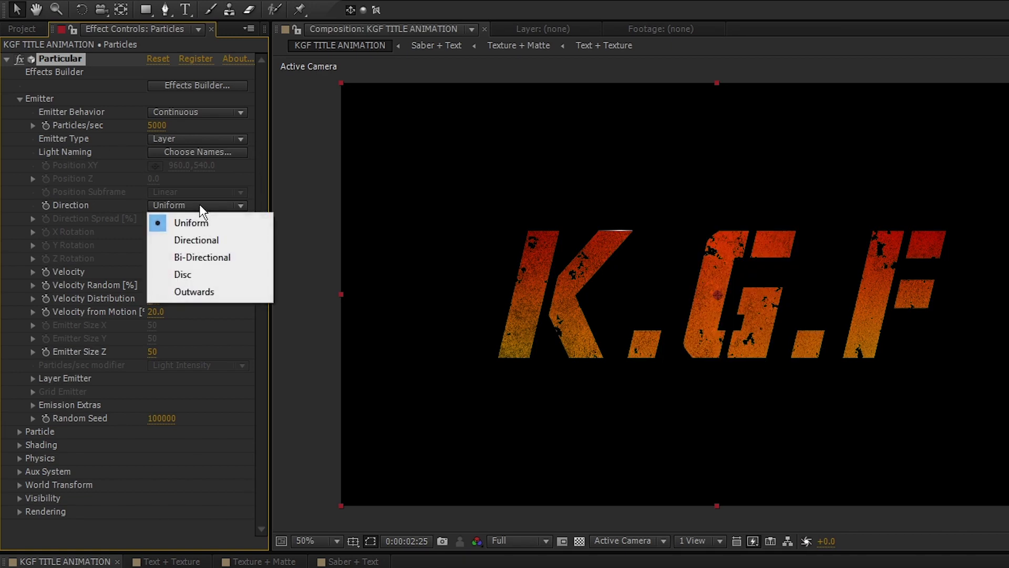
click(200, 240)
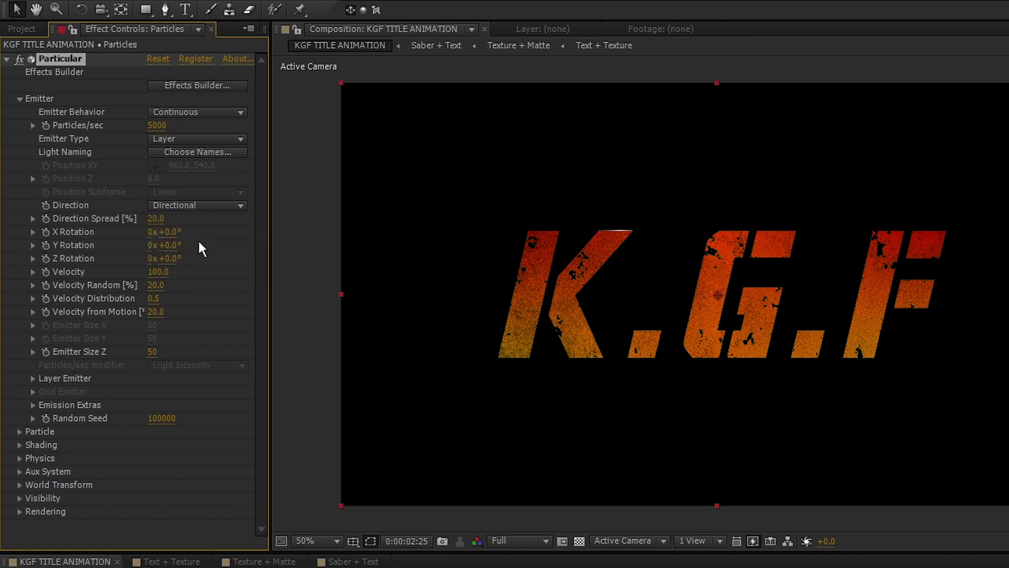
Configure the layer emitter to use Saber + Text, with Current Time sampling and Lightness - Size RGB usage.
click(33, 378)
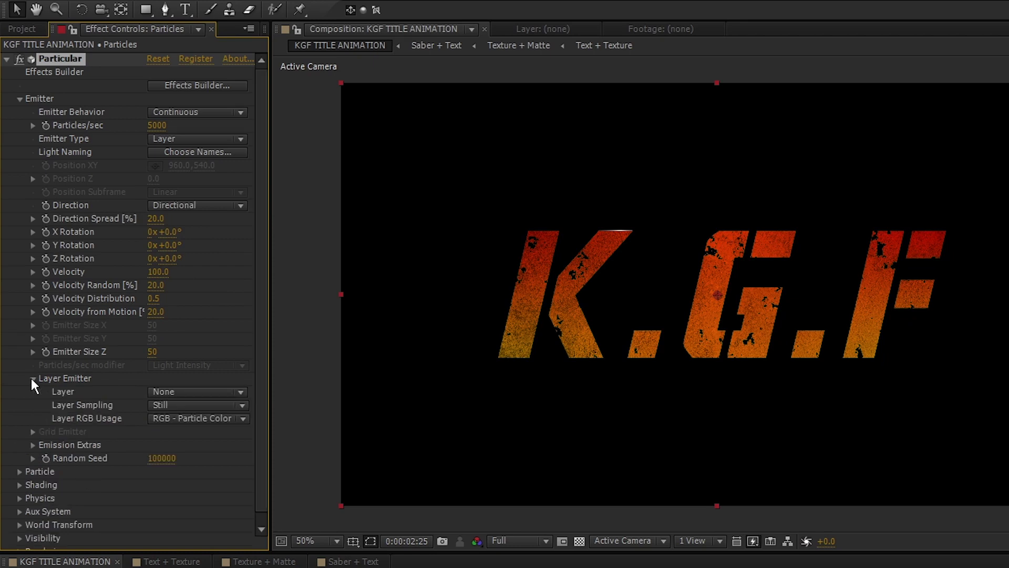
click(183, 391)
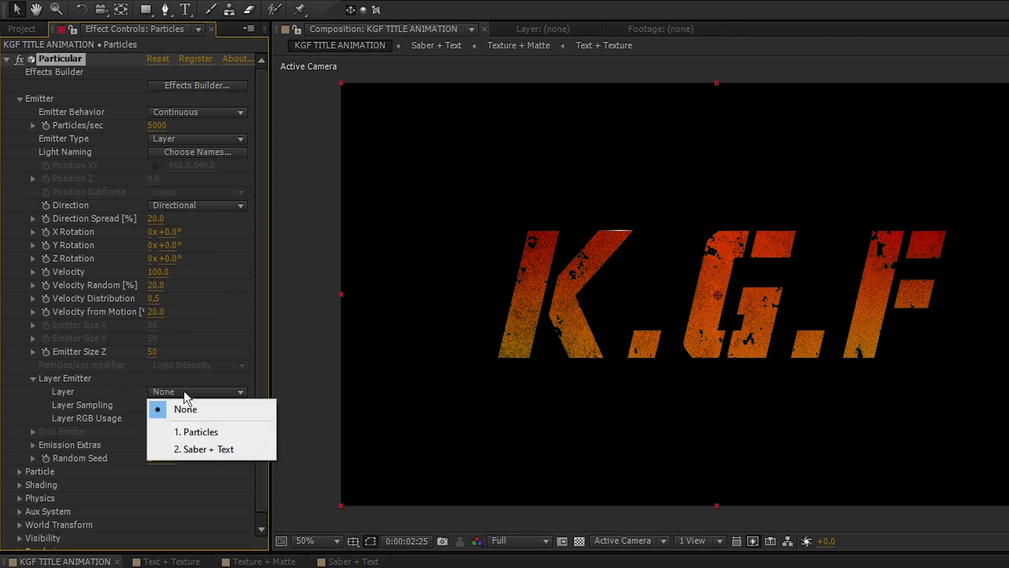
click(206, 448)
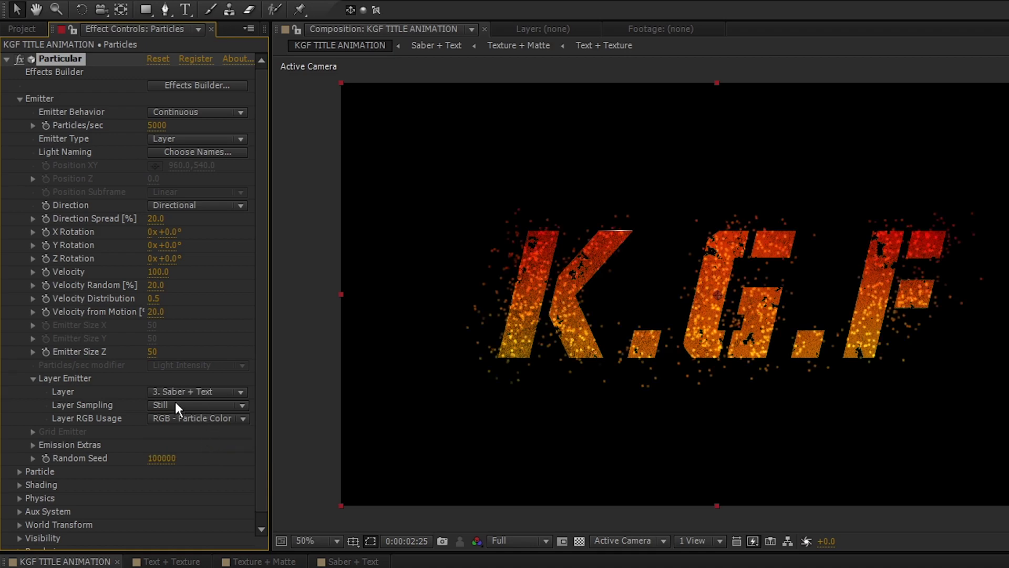
click(176, 405)
click(188, 424)
click(187, 422)
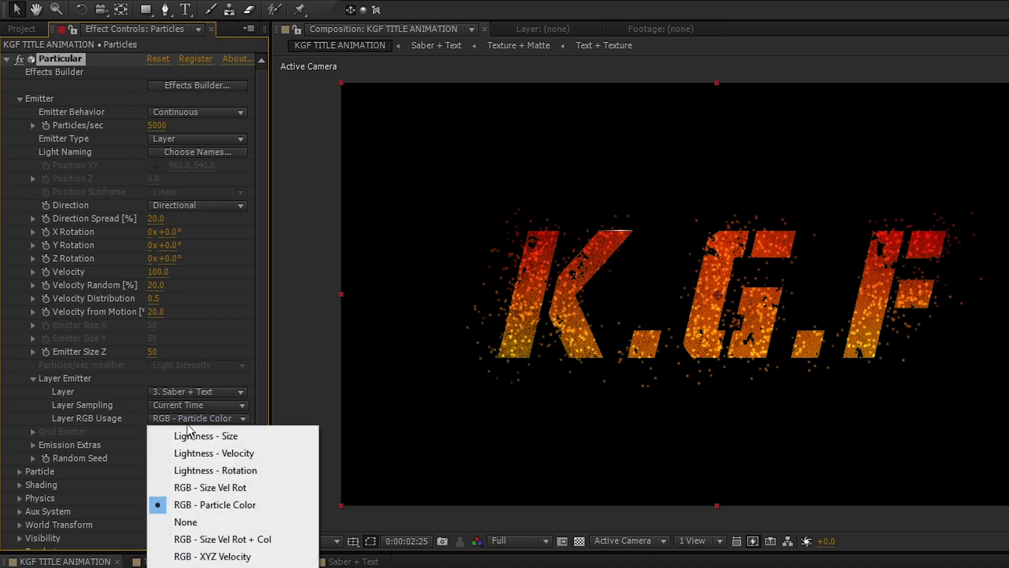
click(190, 437)
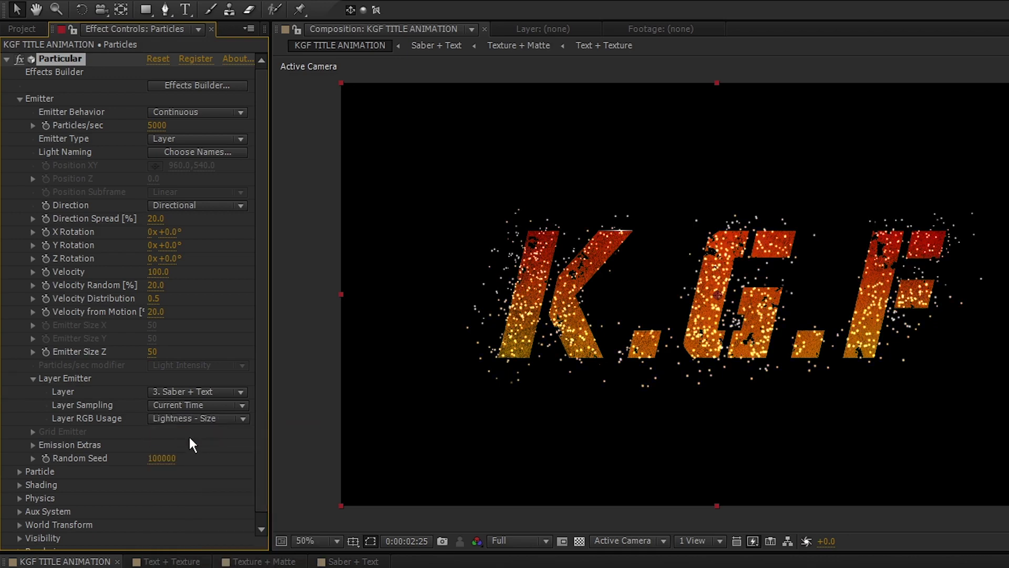
Set the particle life to 1 second and the particle type to Circle (No DOF).
click(19, 471)
scroll(219, 448, down, 5)
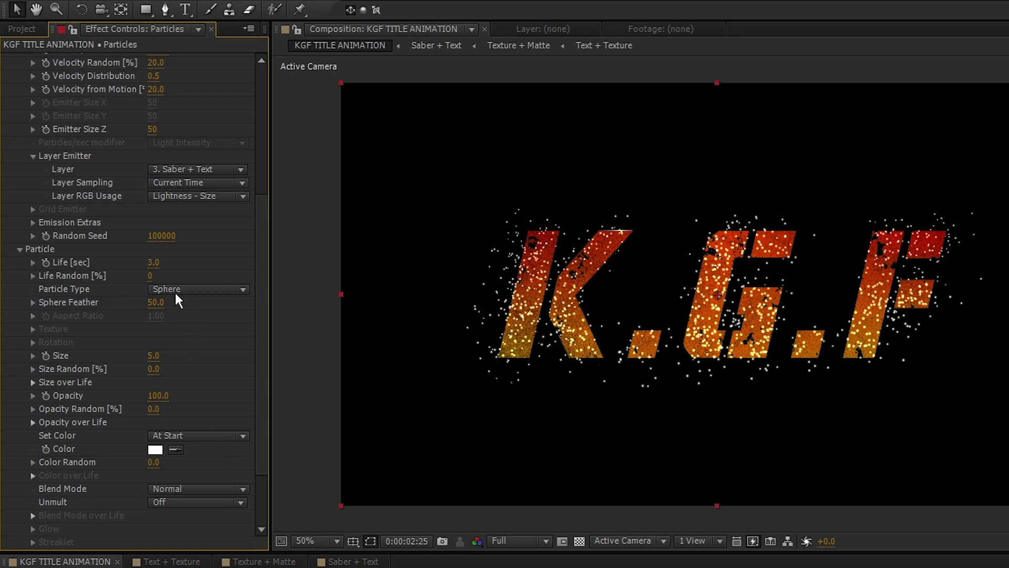
click(155, 263)
text(1)
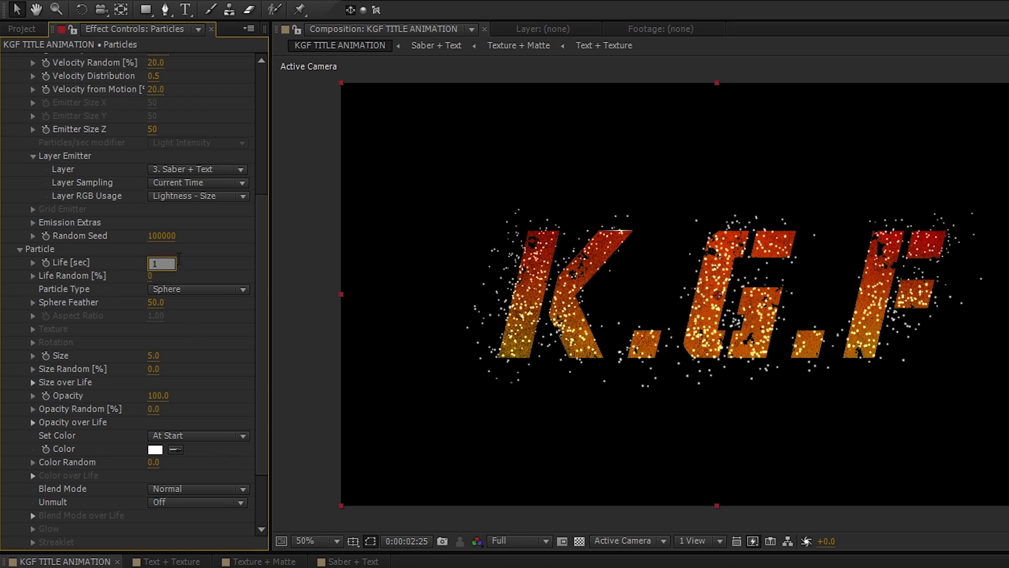
key(Return)
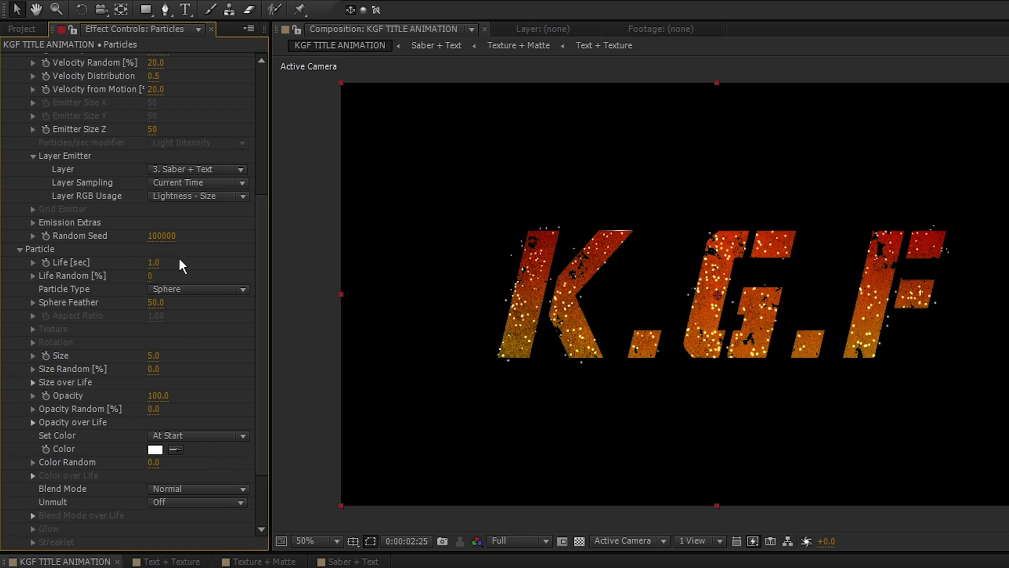
click(185, 290)
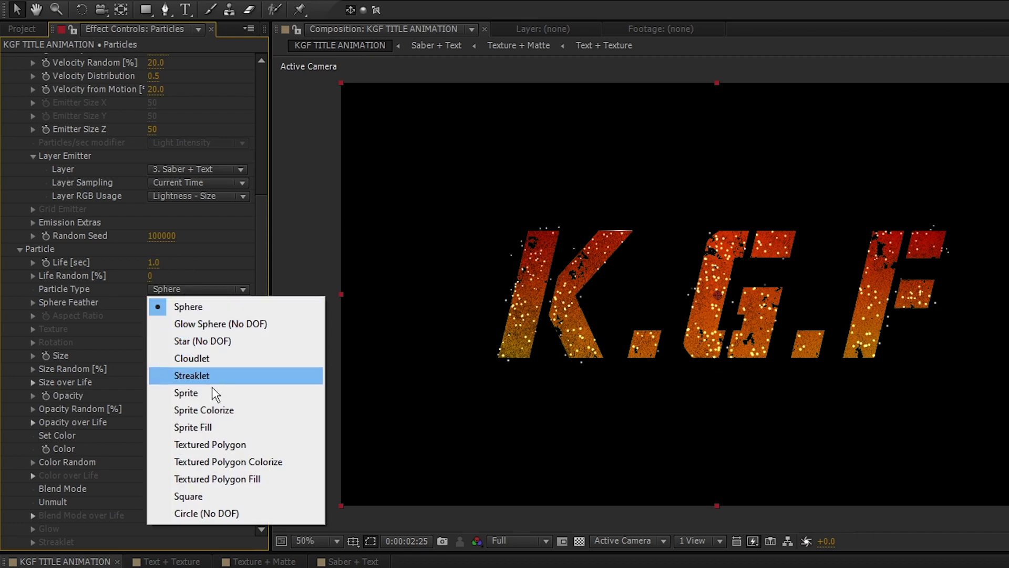
click(215, 512)
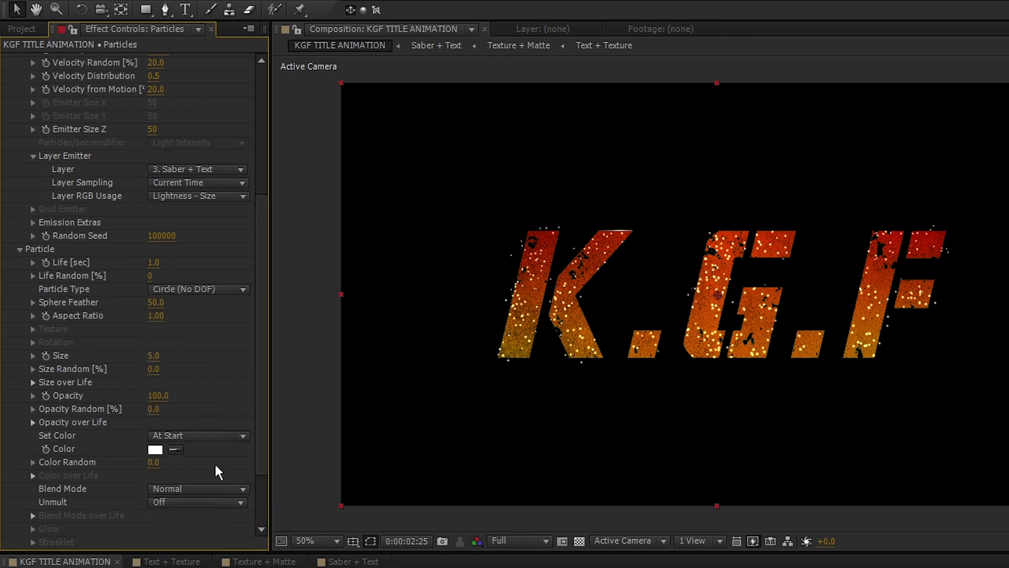
Set the particle size to 3 in the Particular effect.
click(153, 356)
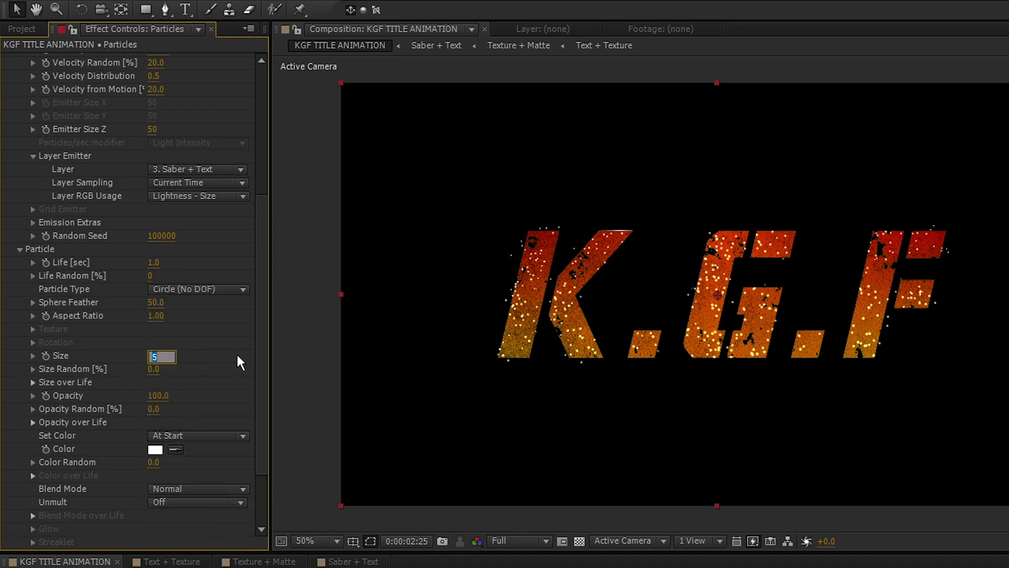
text(3)
key(Return)
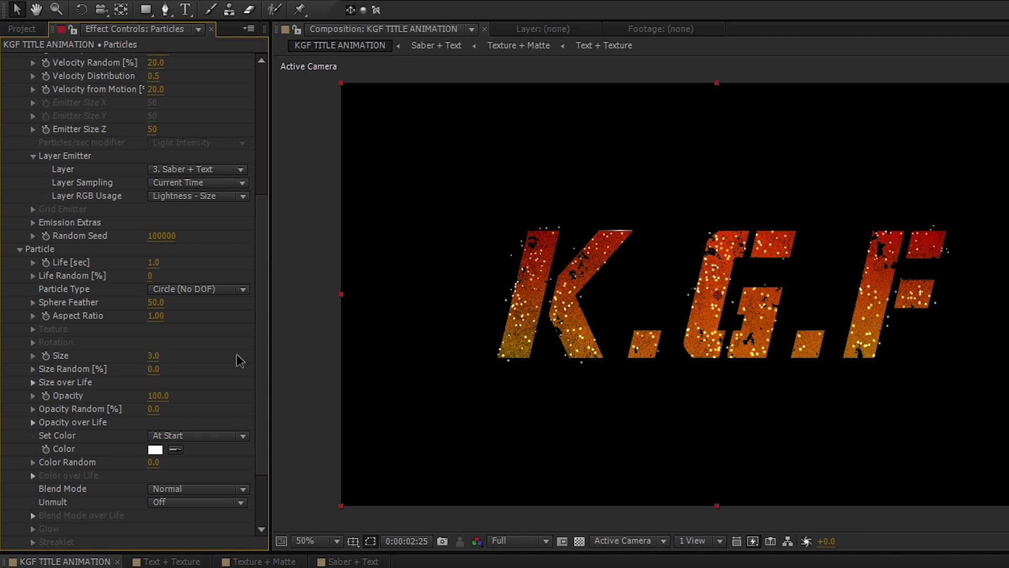
Set the particle color to orange-red FF4E00 and the particles' blend mode to Add.
click(155, 450)
click(734, 441)
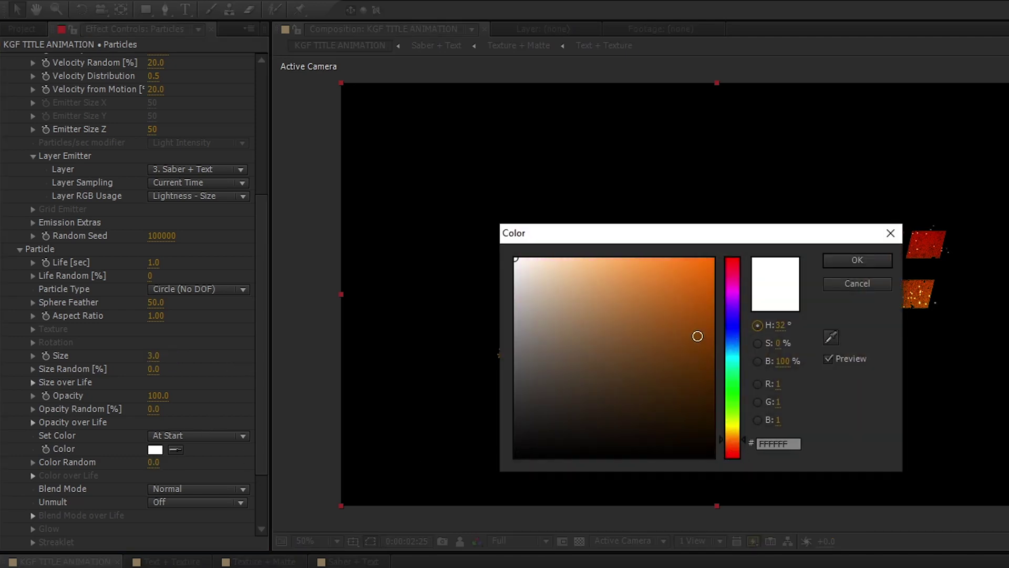
drag(698, 336, 714, 258)
click(733, 447)
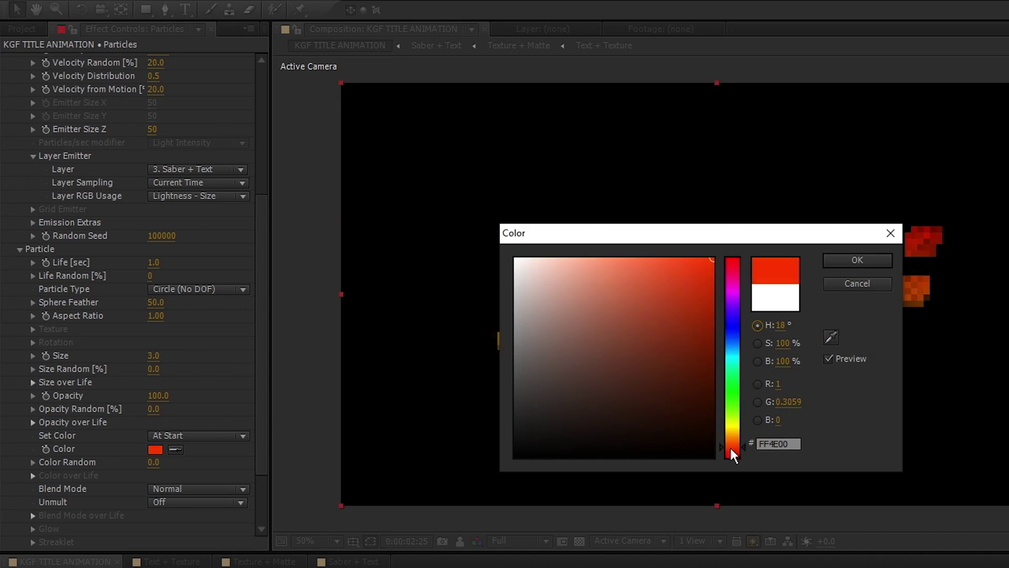
click(866, 261)
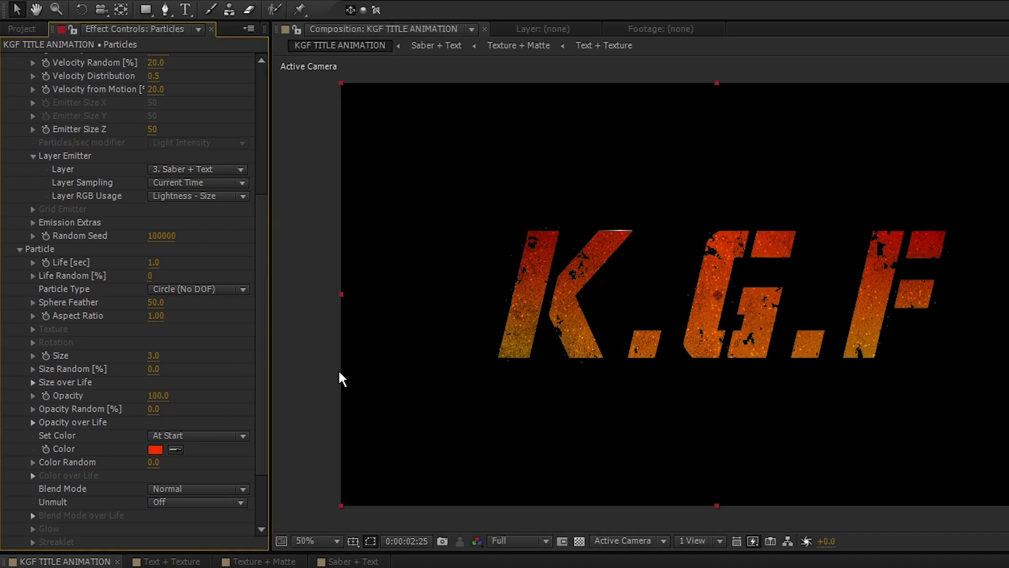
click(187, 490)
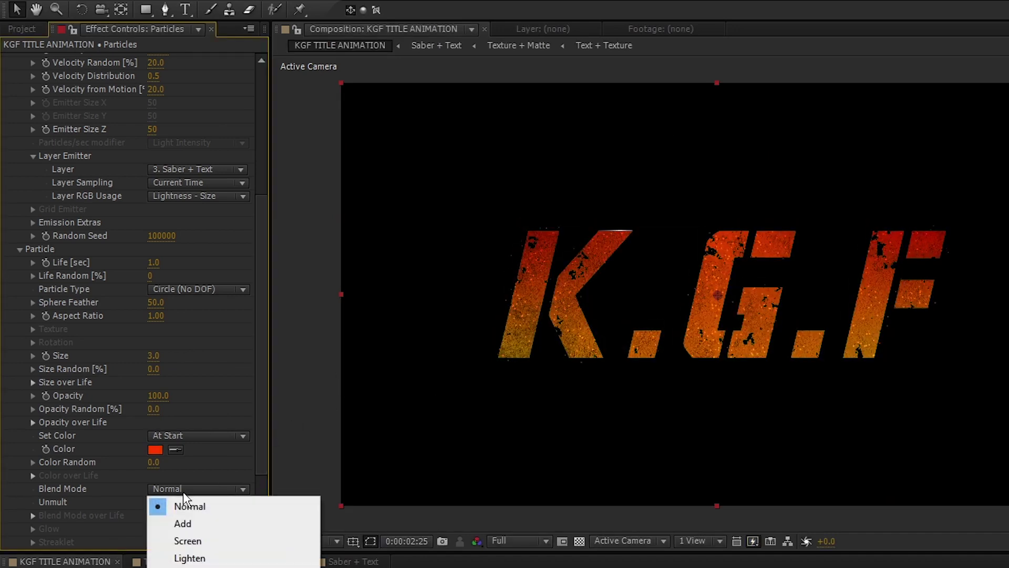
click(185, 524)
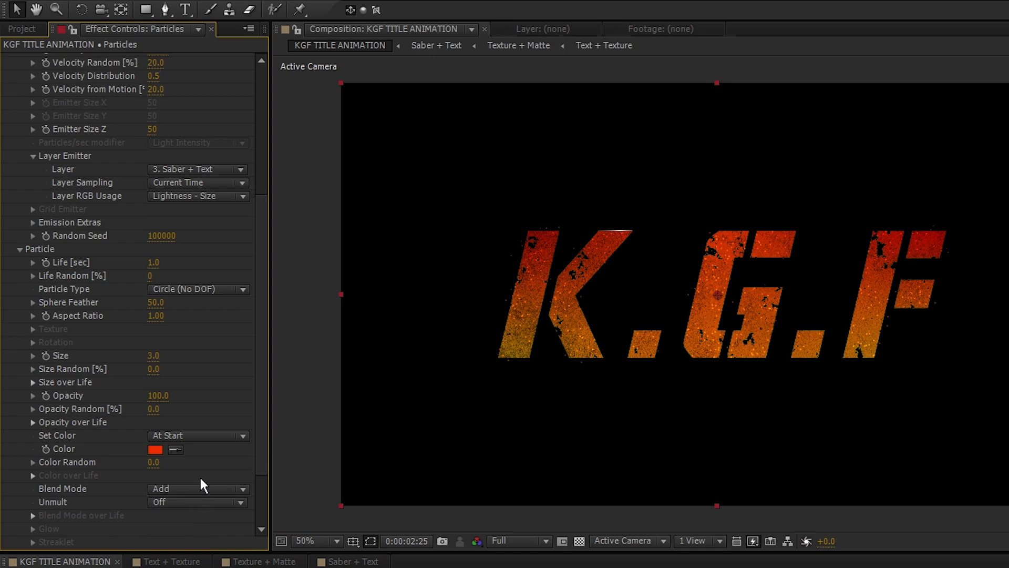
In Particular's Air physics settings, set Wind X to 300 and Wind Y to -200.
scroll(200, 475, down, 5)
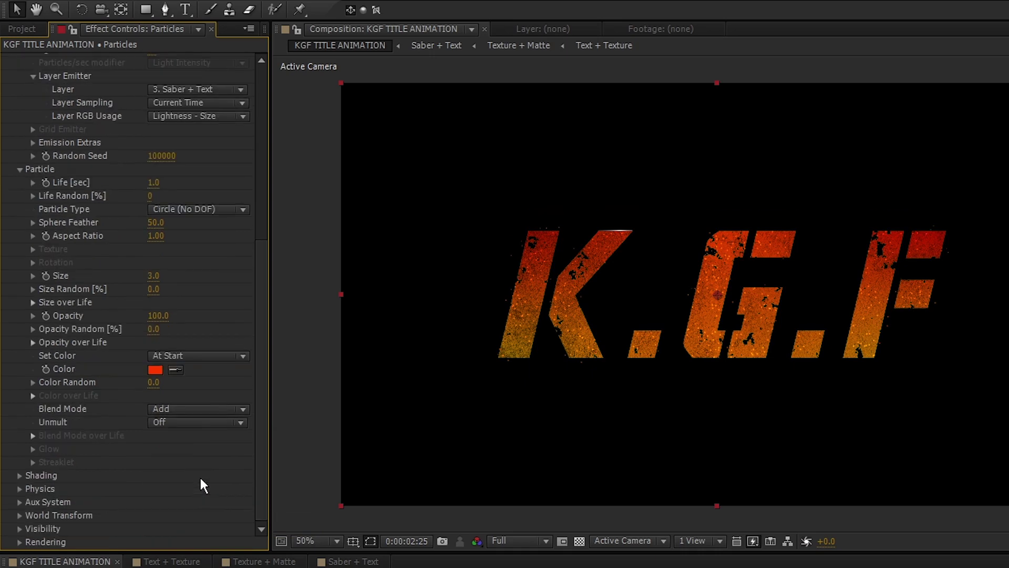
click(20, 488)
scroll(218, 469, down, 1)
scroll(218, 470, down, 2)
click(33, 478)
scroll(242, 480, down, 5)
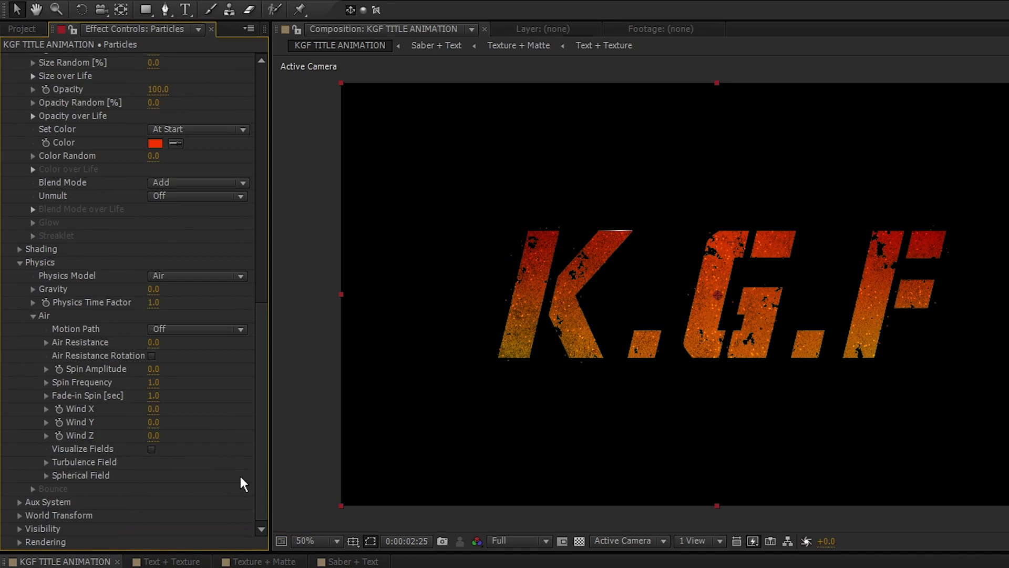
click(153, 409)
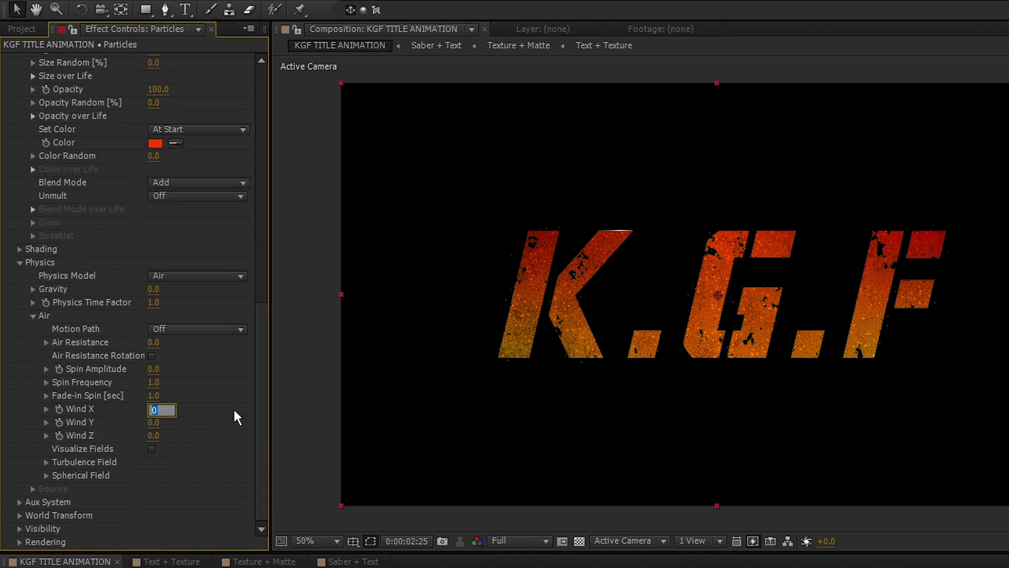
text(300)
key(Return)
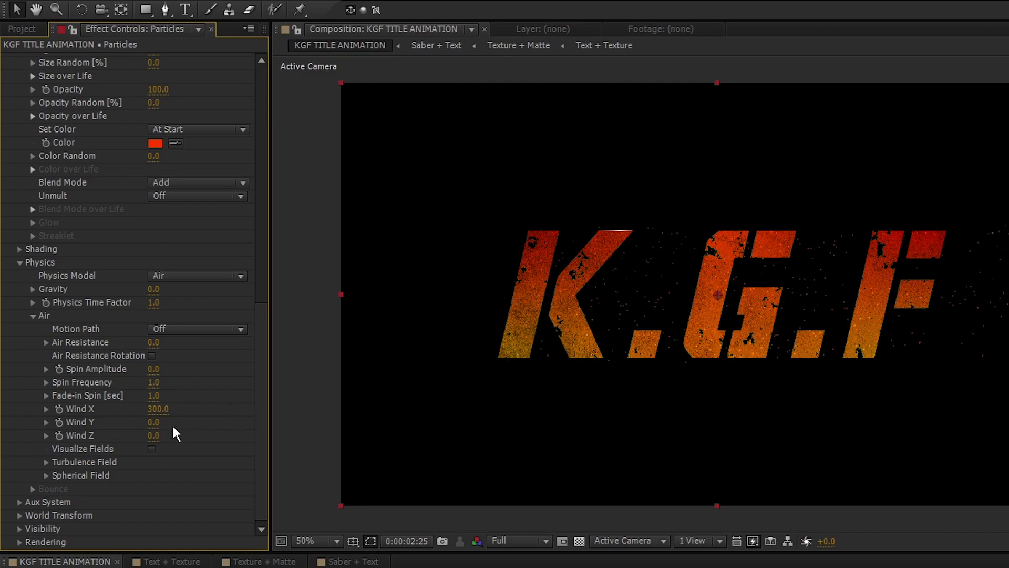
click(154, 423)
text(-200)
key(Return)
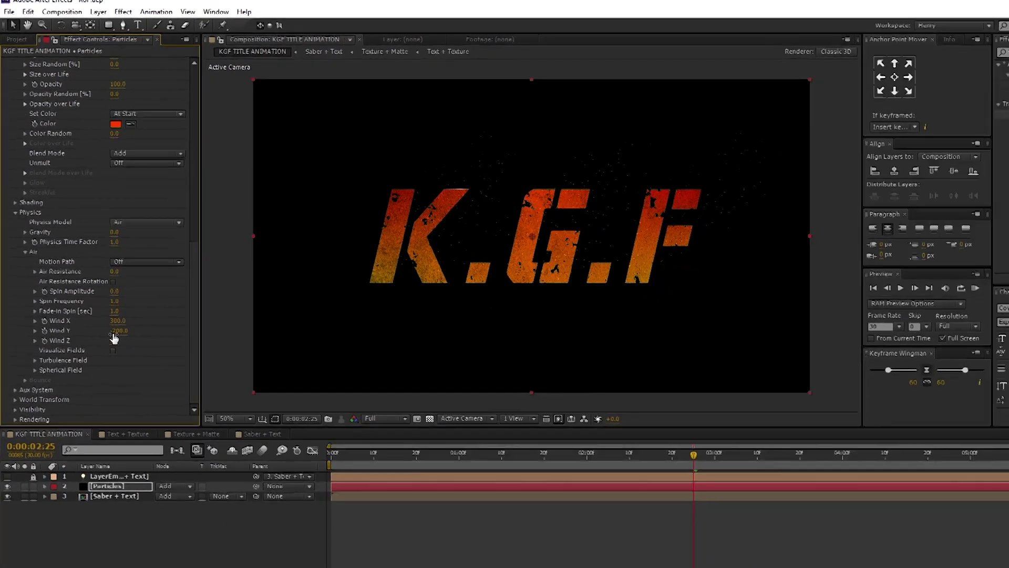
Keyframe the Particles layer's opacity at 100% at 2 seconds and 0% at 3 seconds.
click(132, 513)
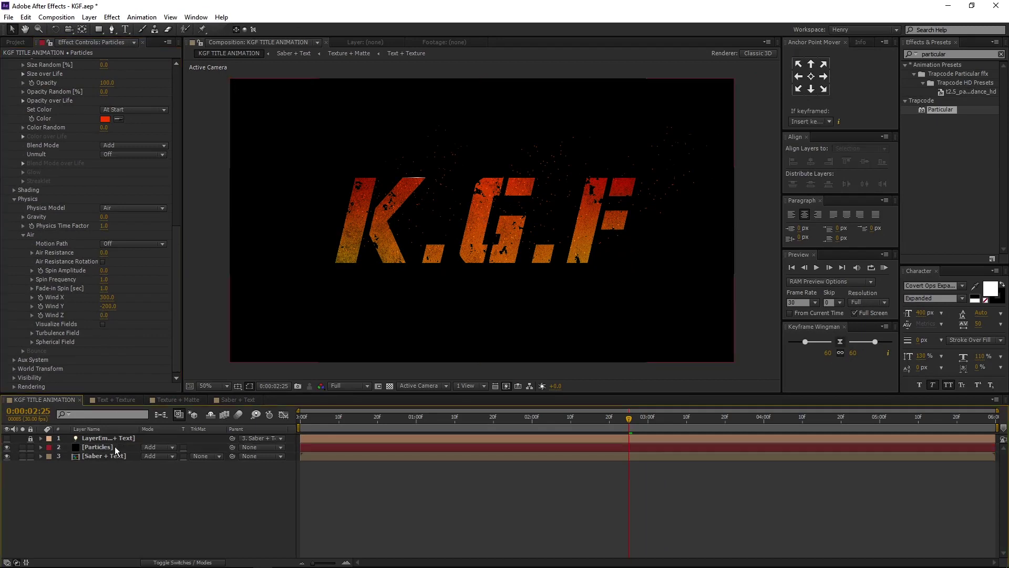
click(115, 449)
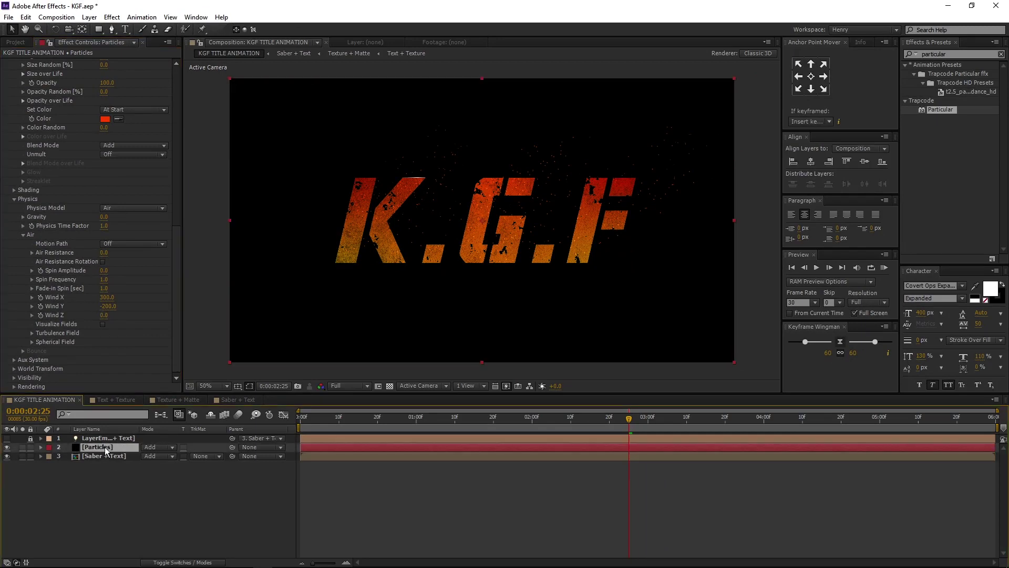
key(t)
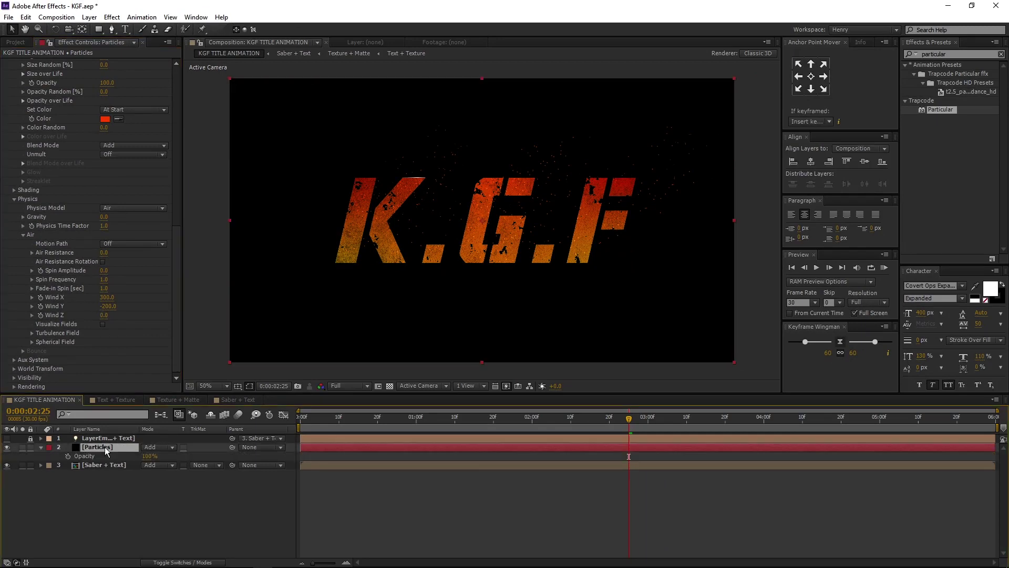
click(532, 420)
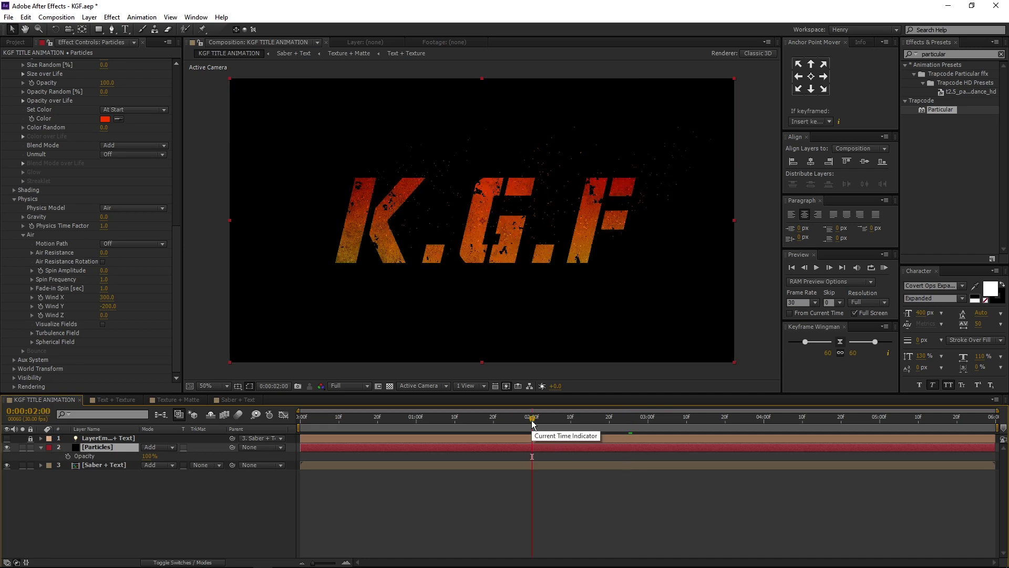
click(68, 457)
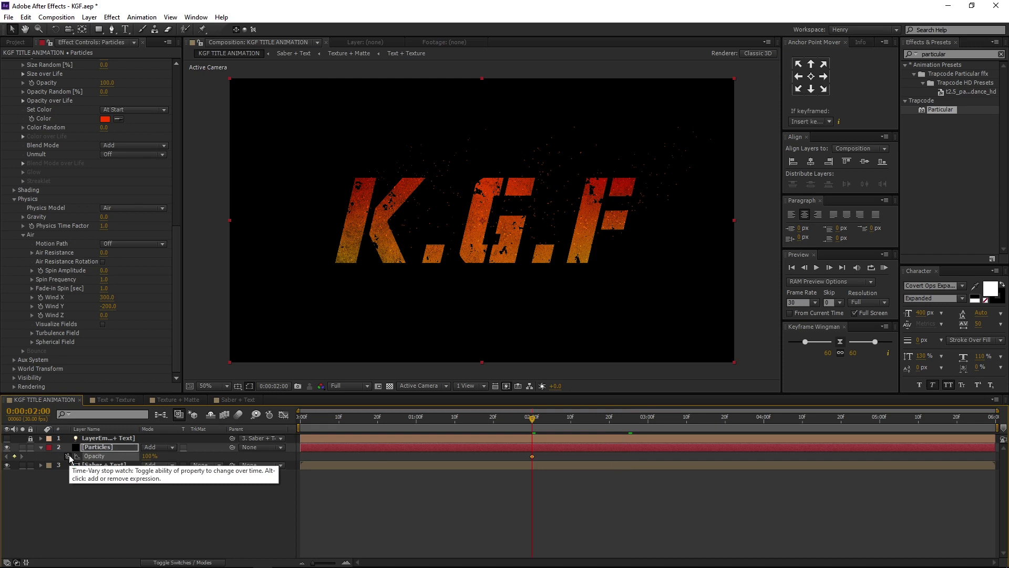
click(648, 423)
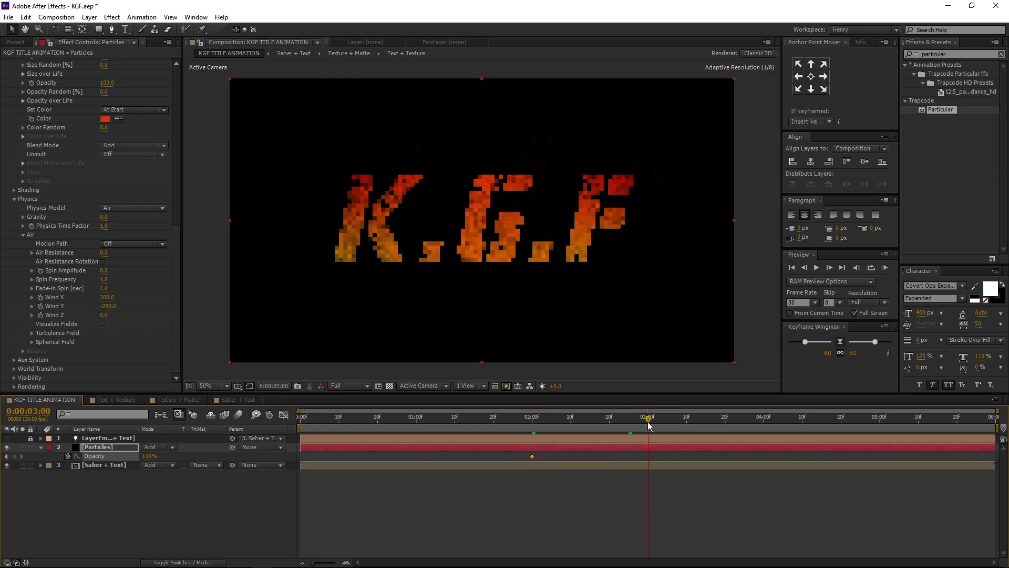
click(149, 456)
text(0)
key(Return)
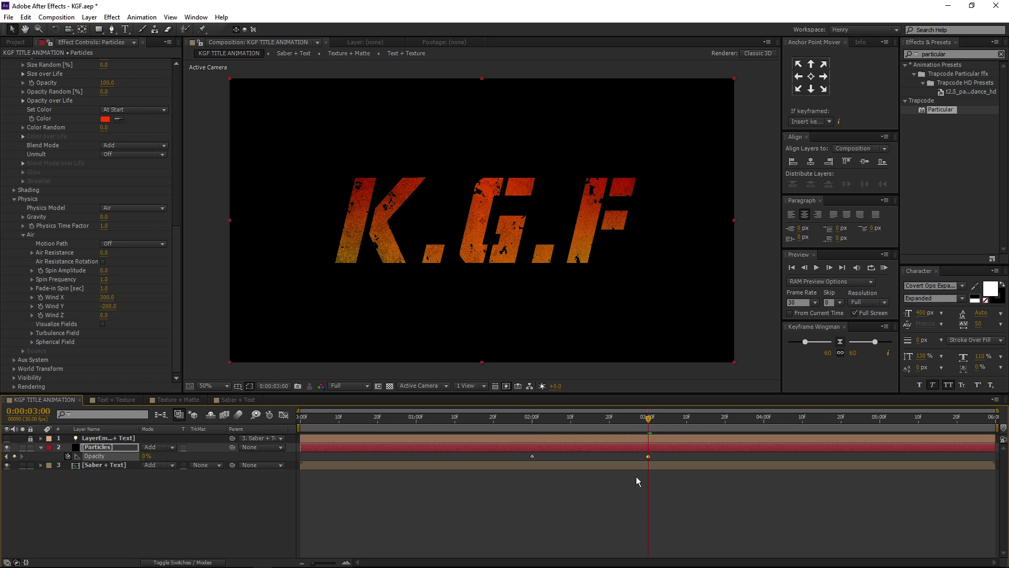
Apply Easy Ease to both opacity keyframes of the Particles layer and collapse its properties.
click(533, 457)
right_click(532, 456)
mouse_move(578, 448)
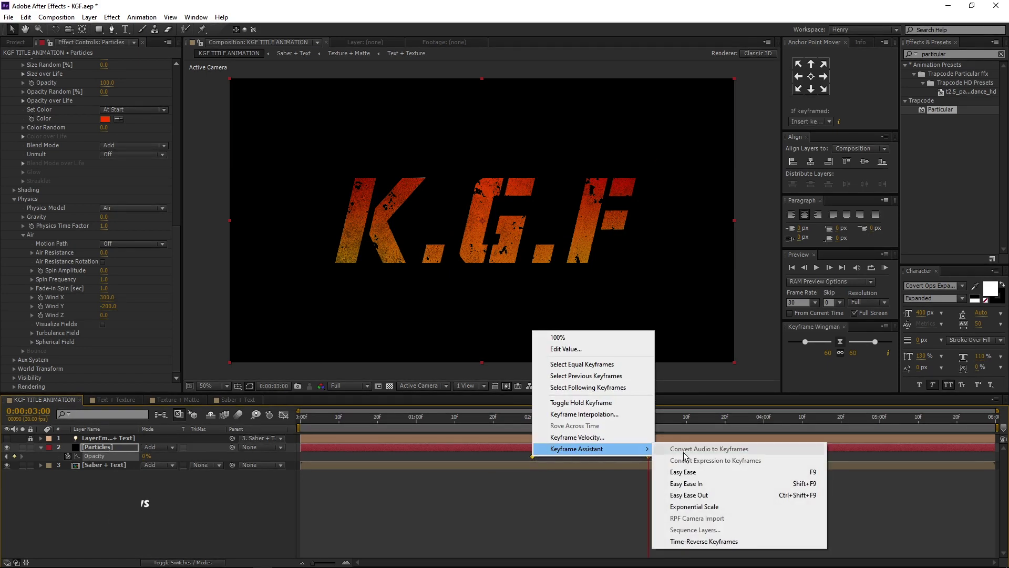
click(678, 471)
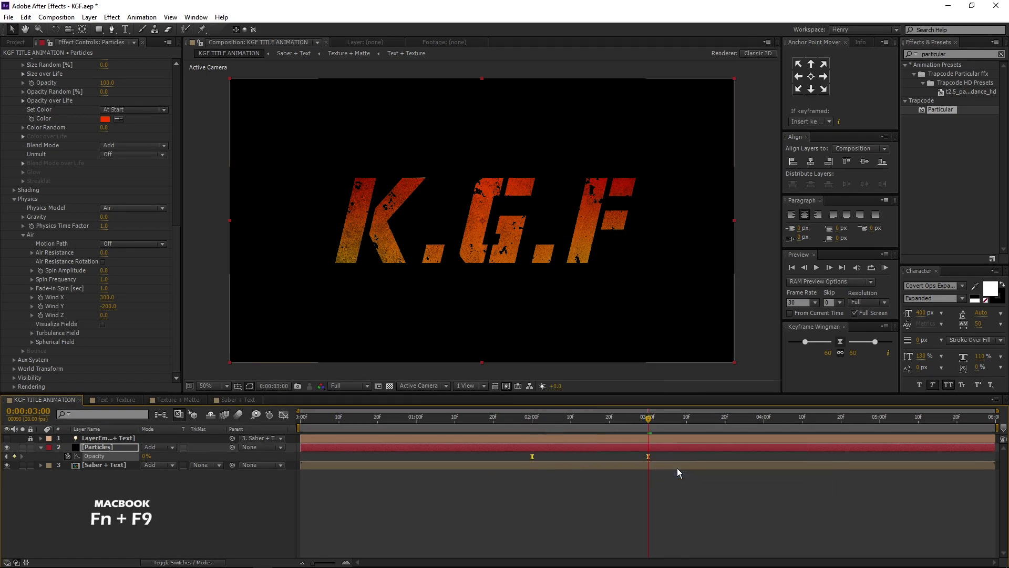
click(41, 447)
click(62, 501)
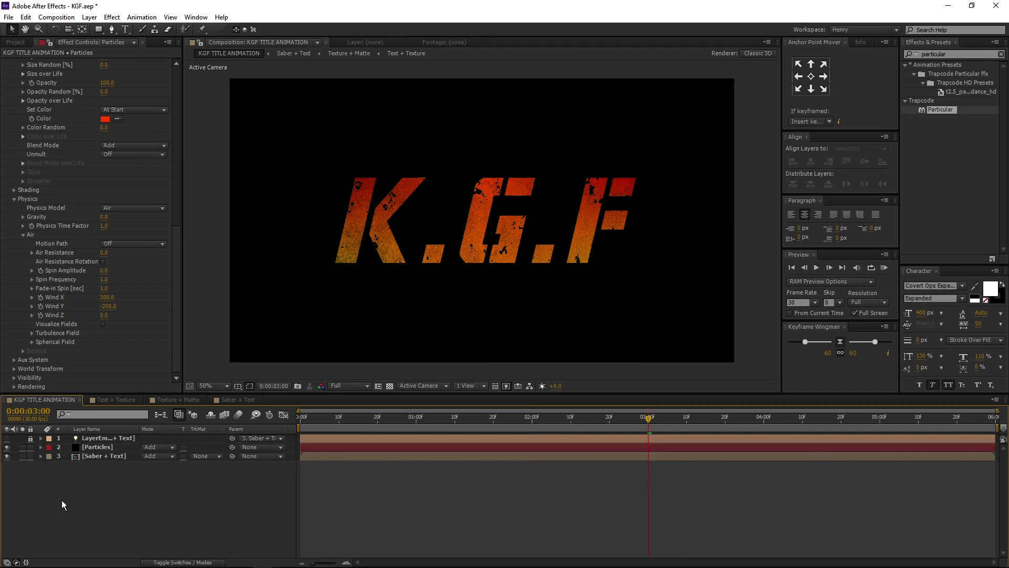
Create a black 1920 by 1080 px solid named Fade.
right_click(113, 506)
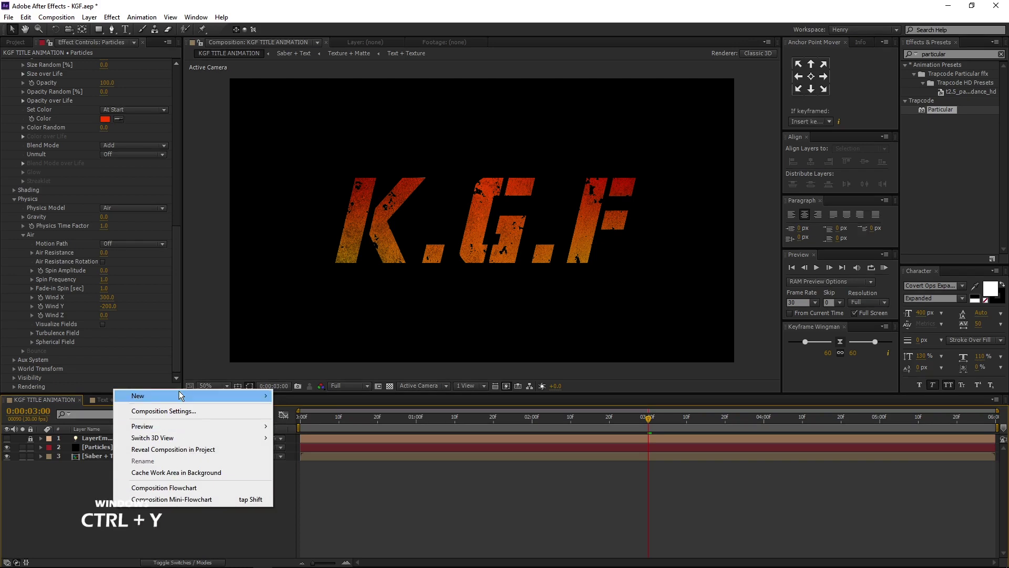
mouse_move(179, 395)
click(300, 424)
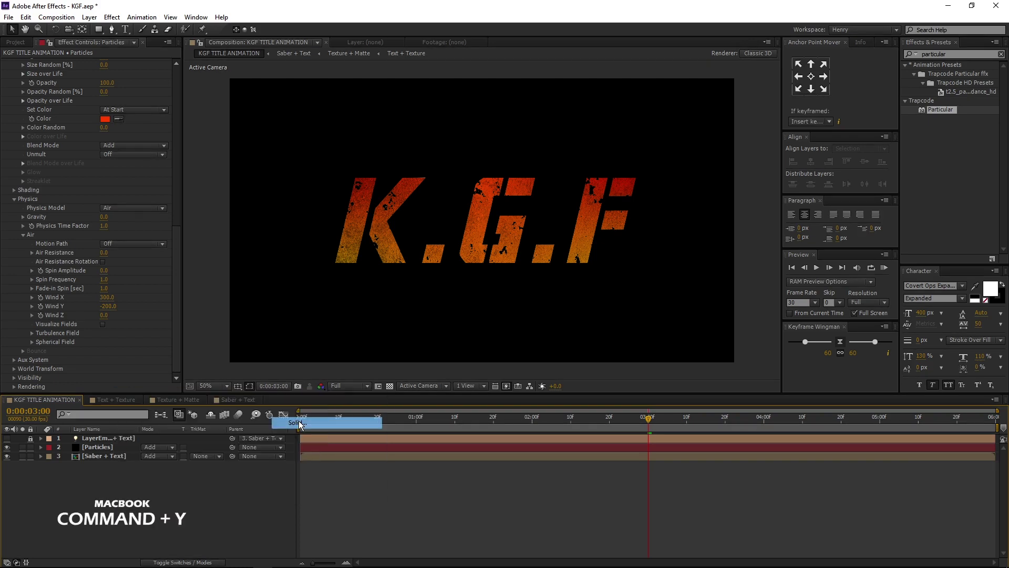
text(Fade)
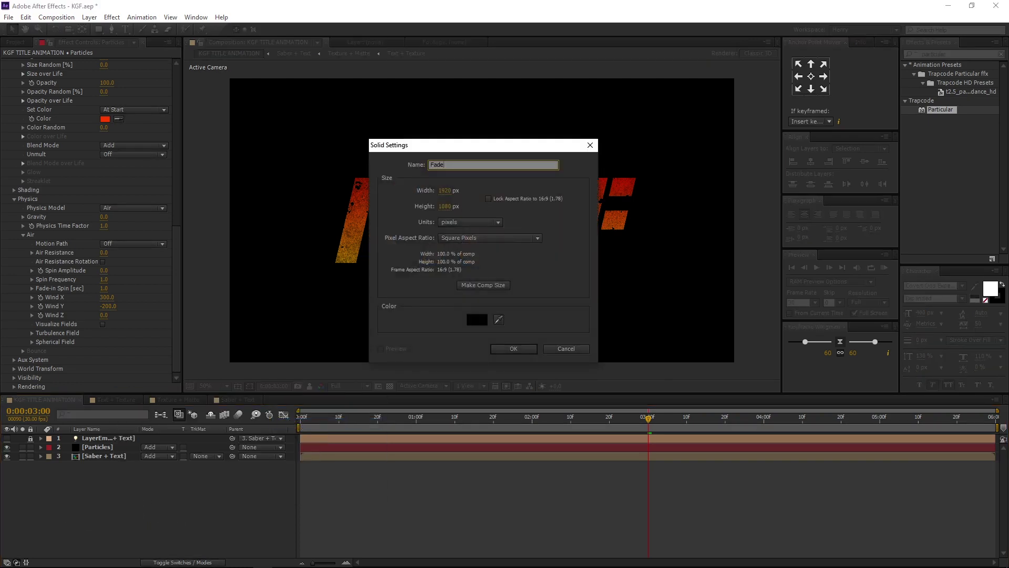
click(477, 320)
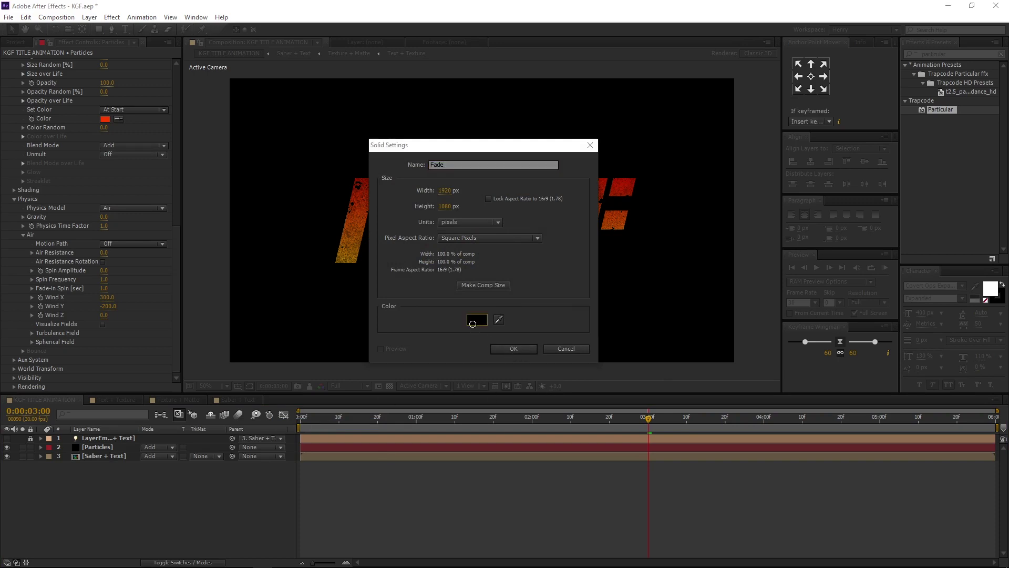
click(574, 198)
click(514, 350)
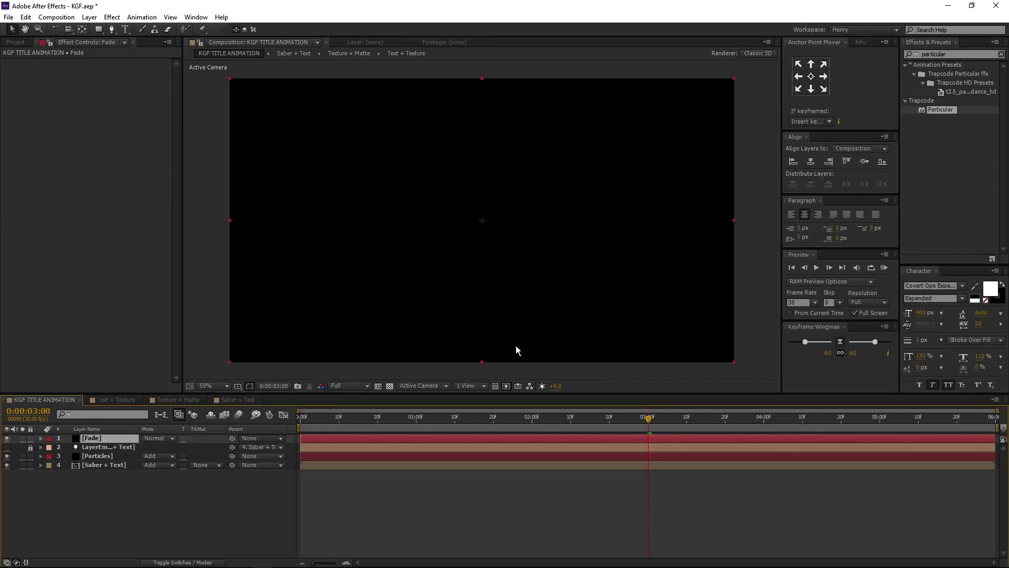
Add an elliptical mask that fills the whole frame to the Fade solid.
drag(99, 30, 156, 52)
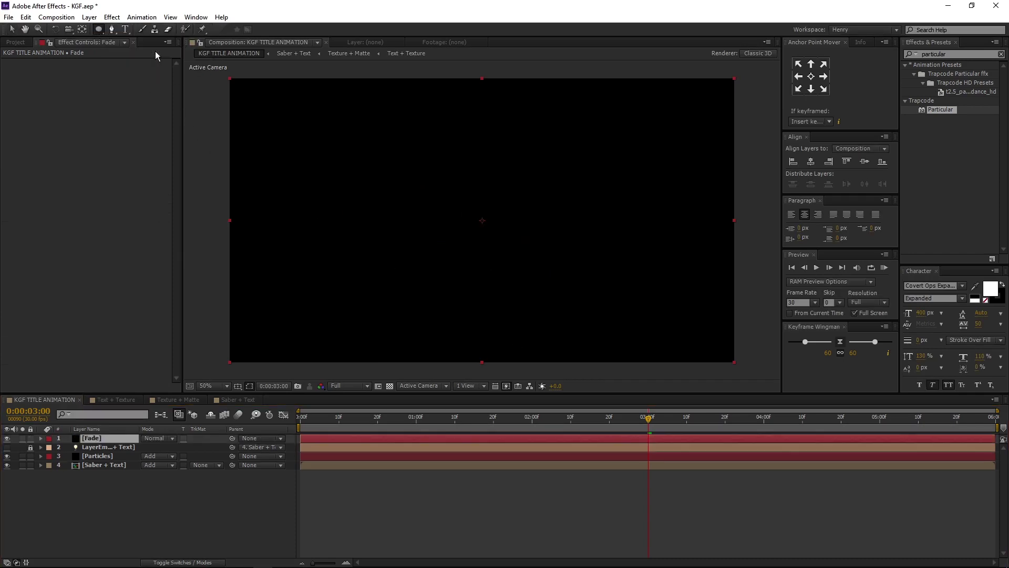
double_click(100, 29)
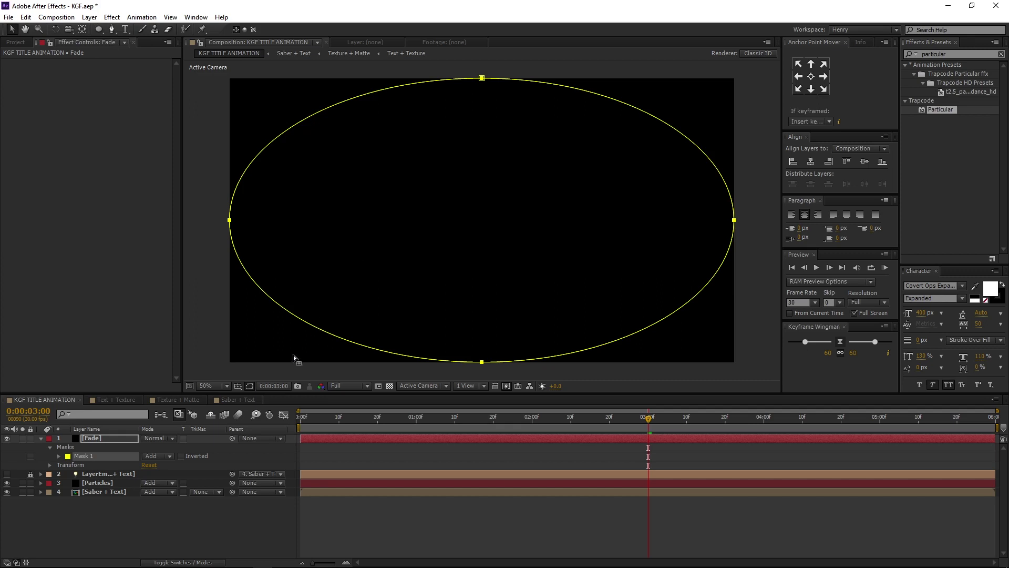
click(250, 386)
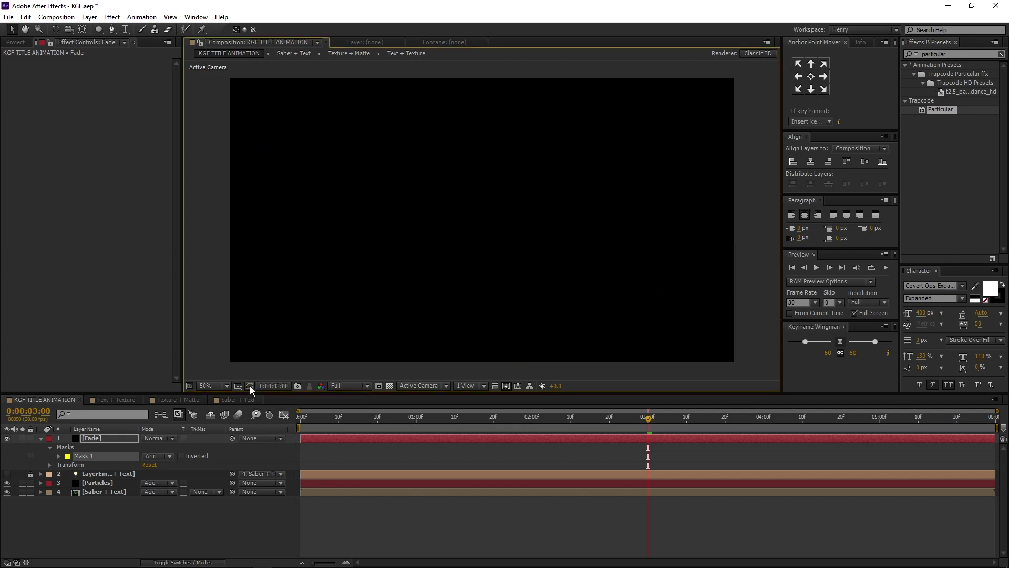
click(250, 386)
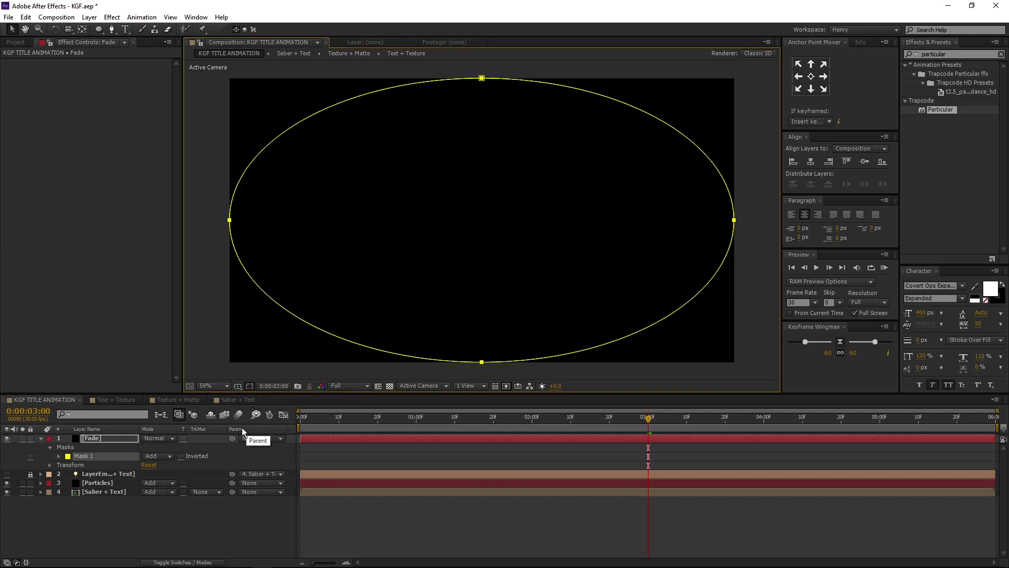
Invert the Fade layer's mask and set its feather to 300 pixels.
click(181, 456)
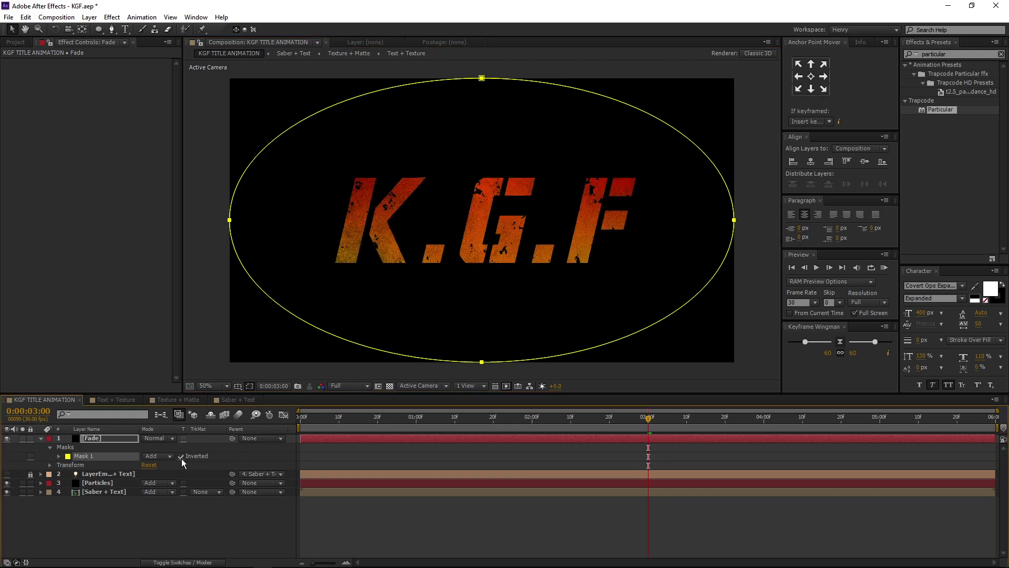
click(58, 457)
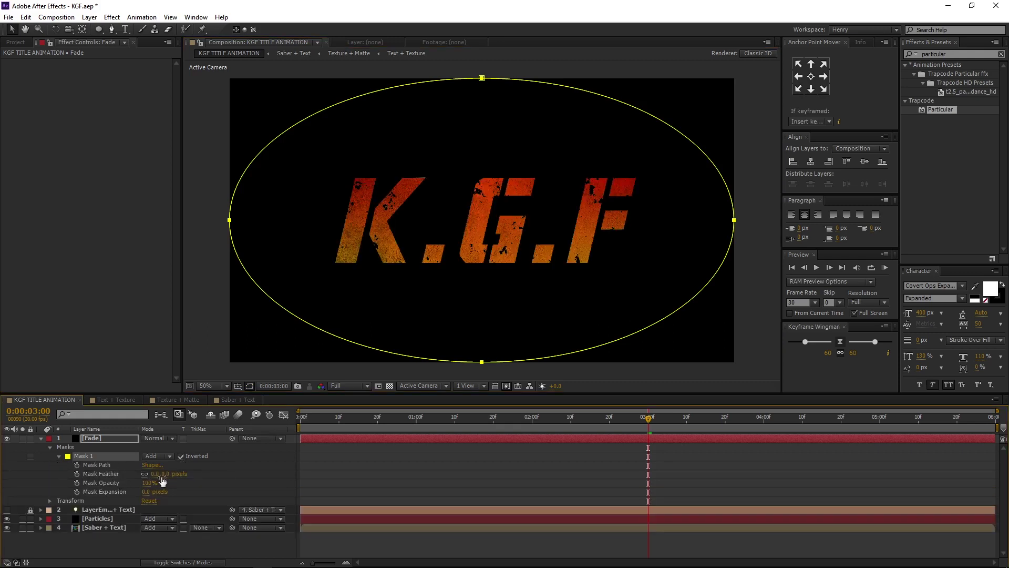
click(155, 474)
text(300)
key(Return)
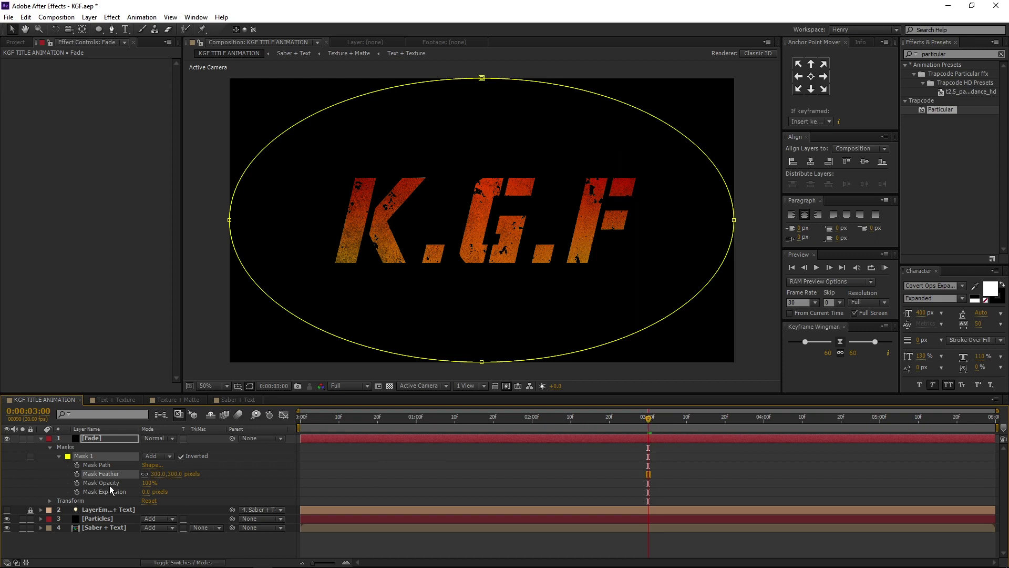
Keyframe the Fade mask's path at 3 seconds, and at 0:00:05:29 move the ellipse horizontally past the frame's right edge.
click(78, 465)
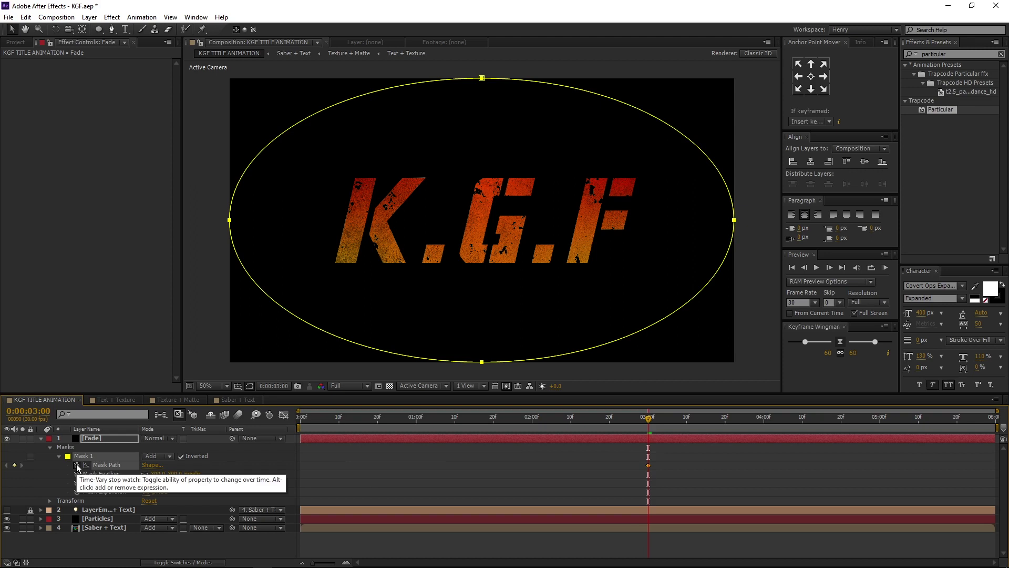
click(996, 419)
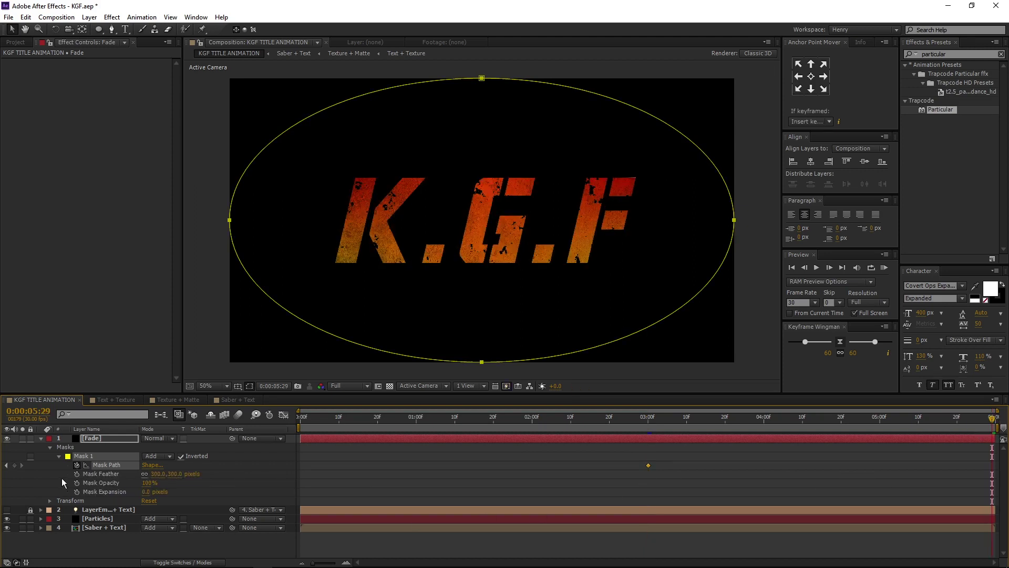
click(214, 464)
click(116, 453)
key(ctrl+t)
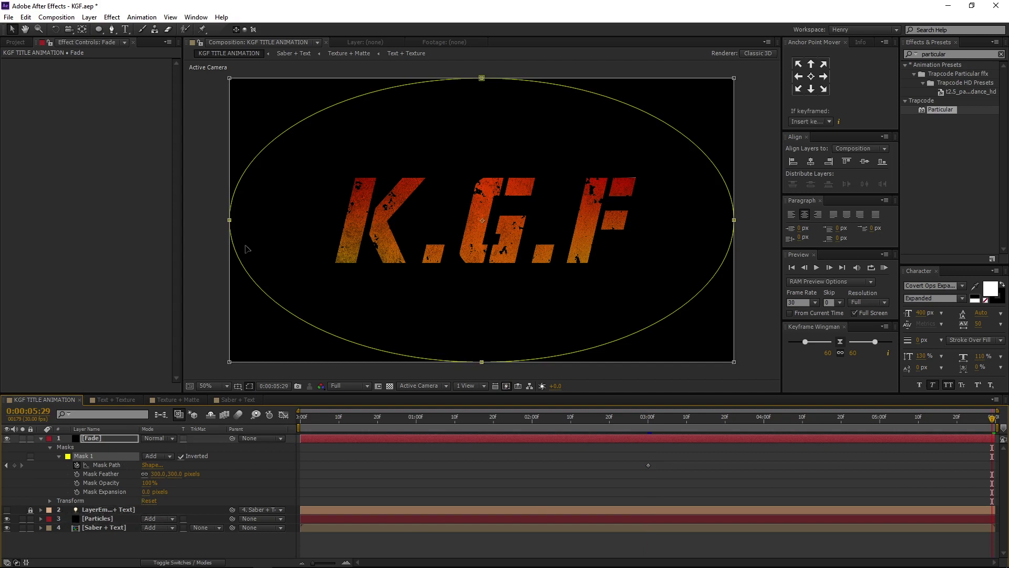
drag(250, 224, 756, 229)
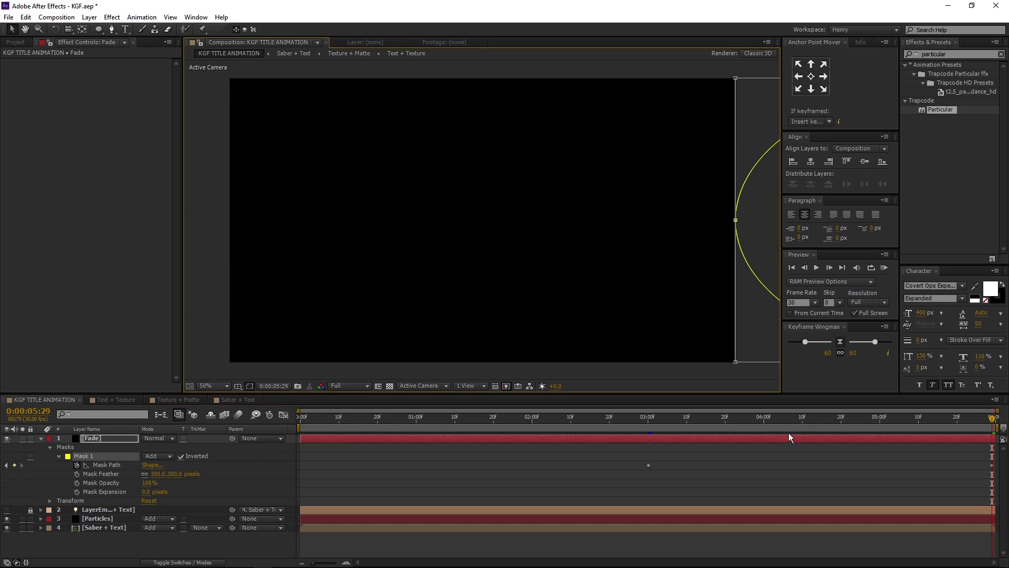
drag(909, 419, 670, 427)
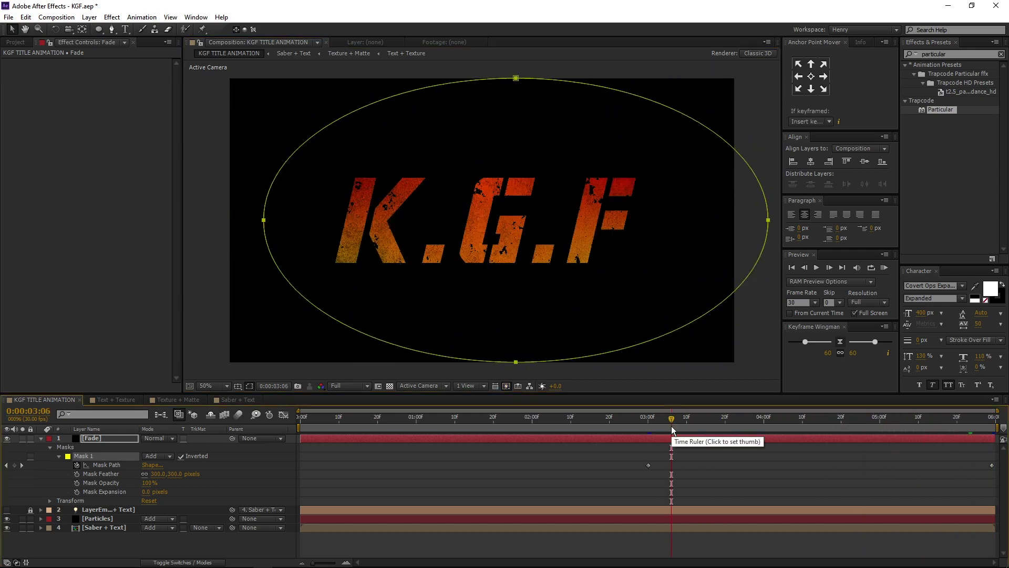
click(40, 438)
Duplicate the Saber + Text composition in the project.
click(18, 42)
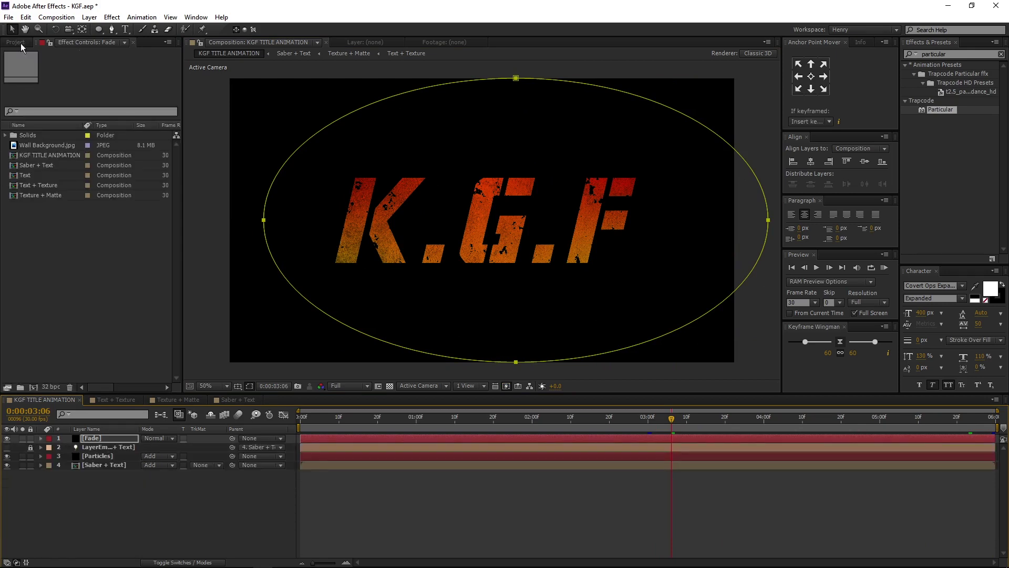
click(108, 529)
click(67, 280)
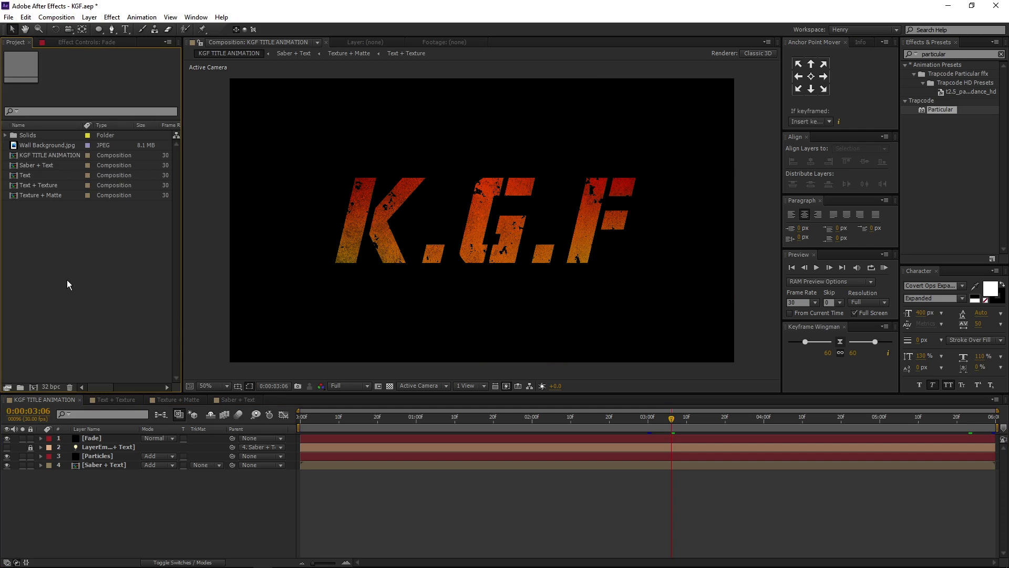
click(36, 165)
click(24, 18)
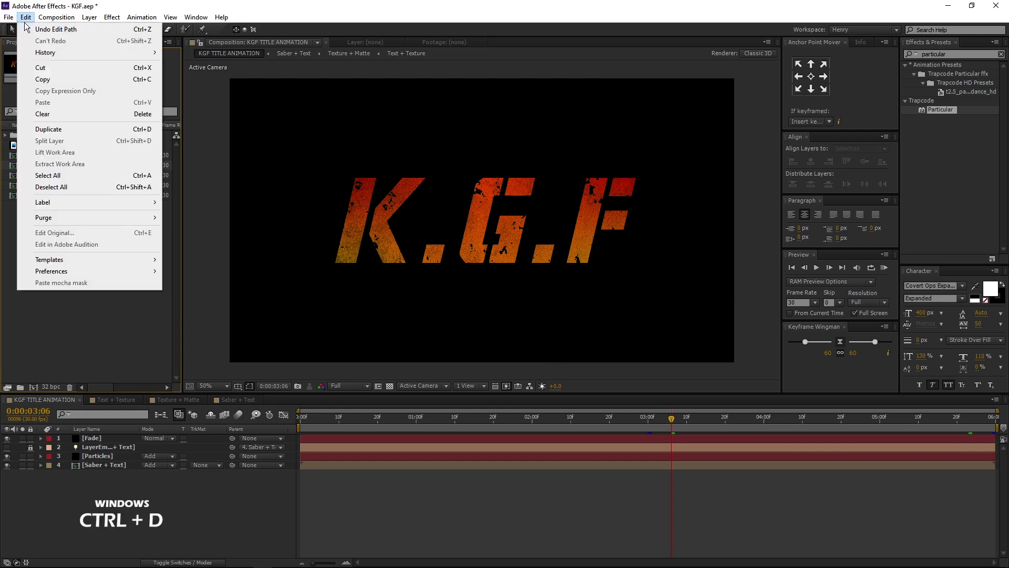
click(42, 131)
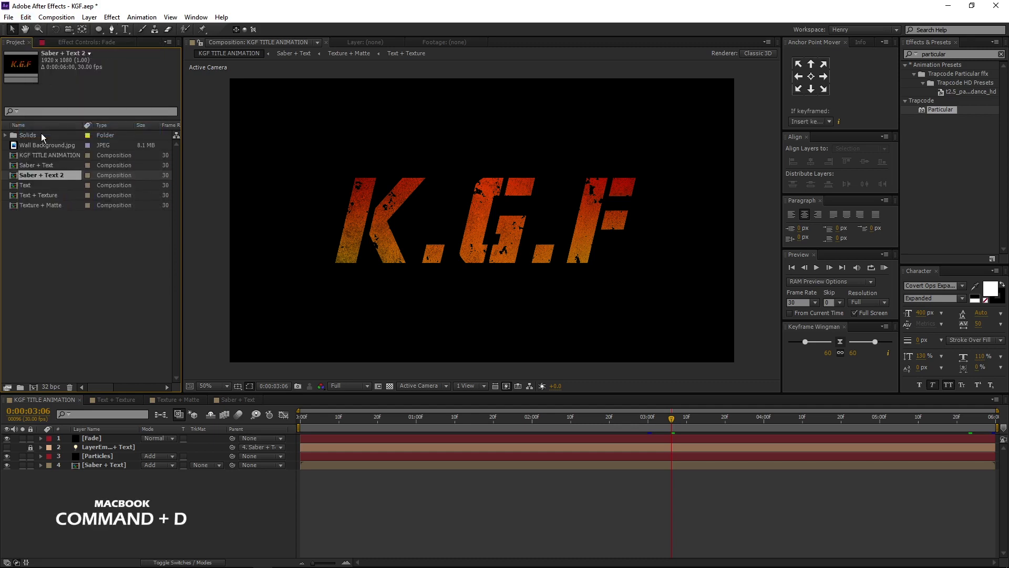
Rename the duplicated composition Floor and place it beneath all layers of the KGF TITLE ANIMATION composition.
right_click(47, 175)
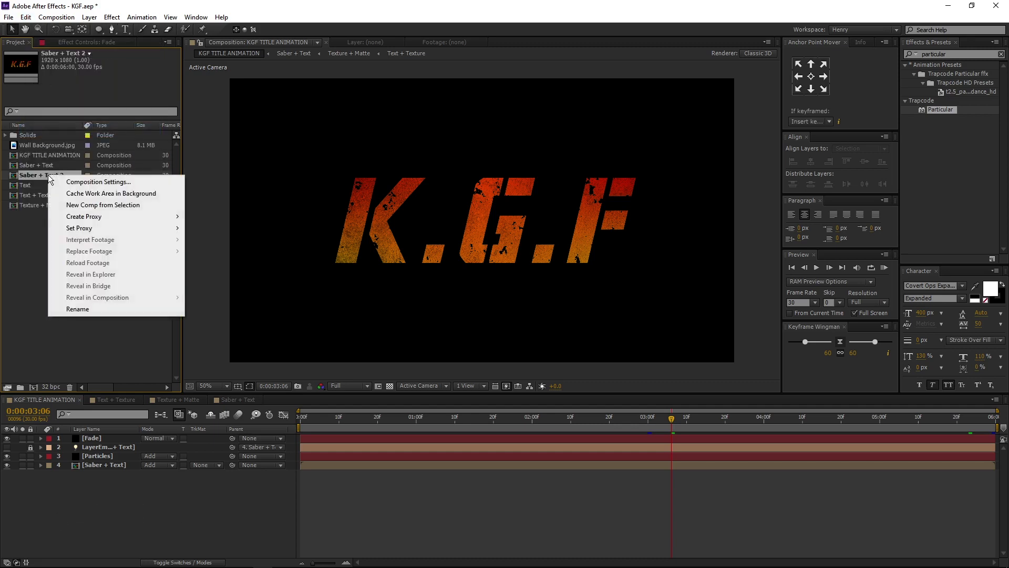
click(88, 305)
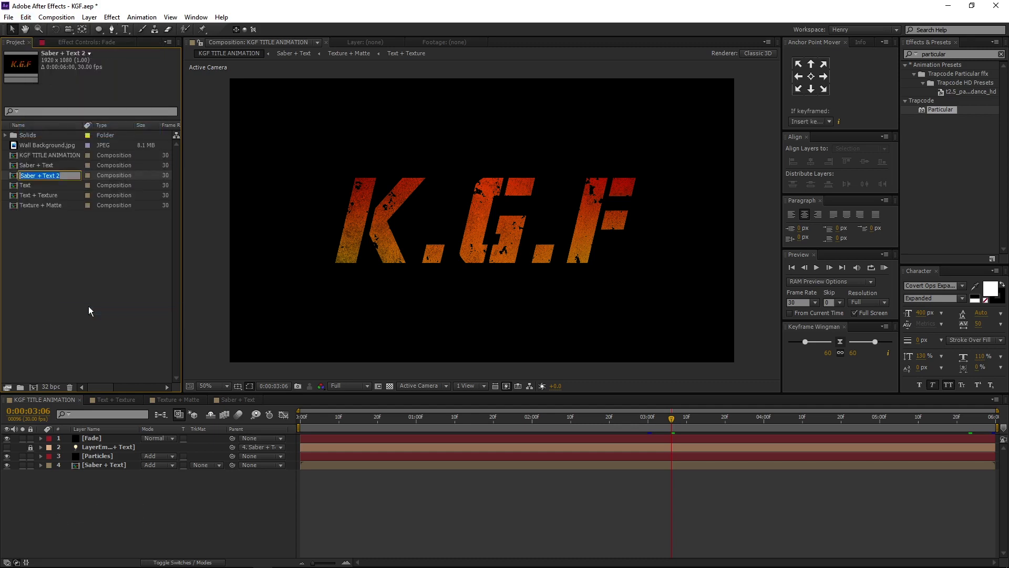
text(Floor)
key(Return)
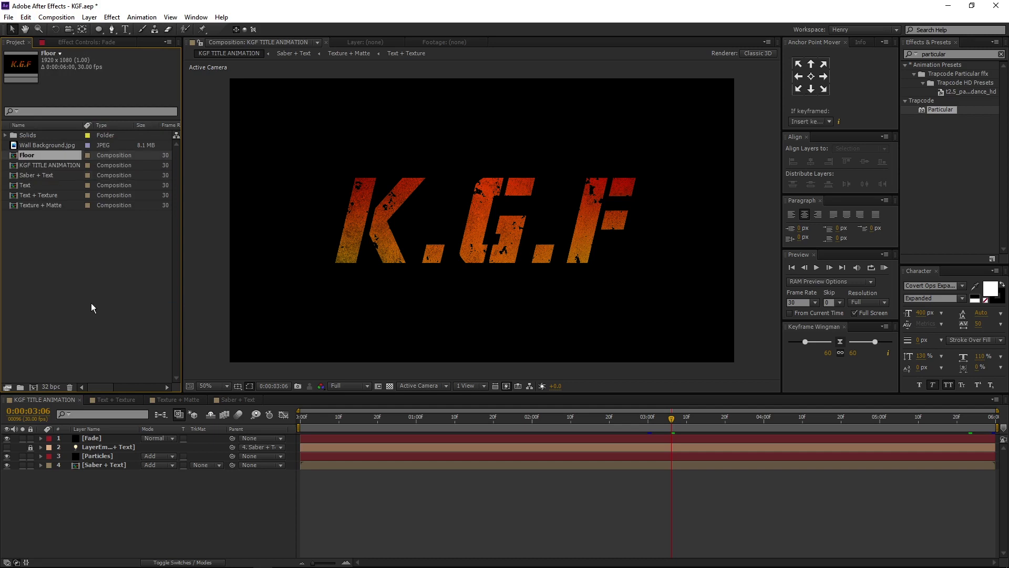
drag(27, 155, 73, 503)
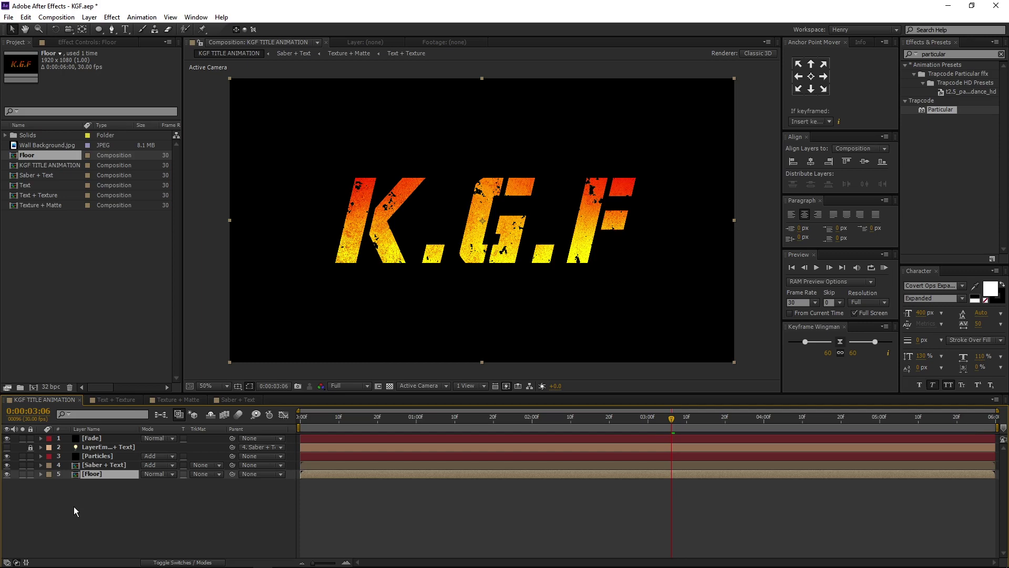
Flip the Floor layer vertically and move it down so it mirrors the K.G.F text directly beneath the letters.
right_click(114, 474)
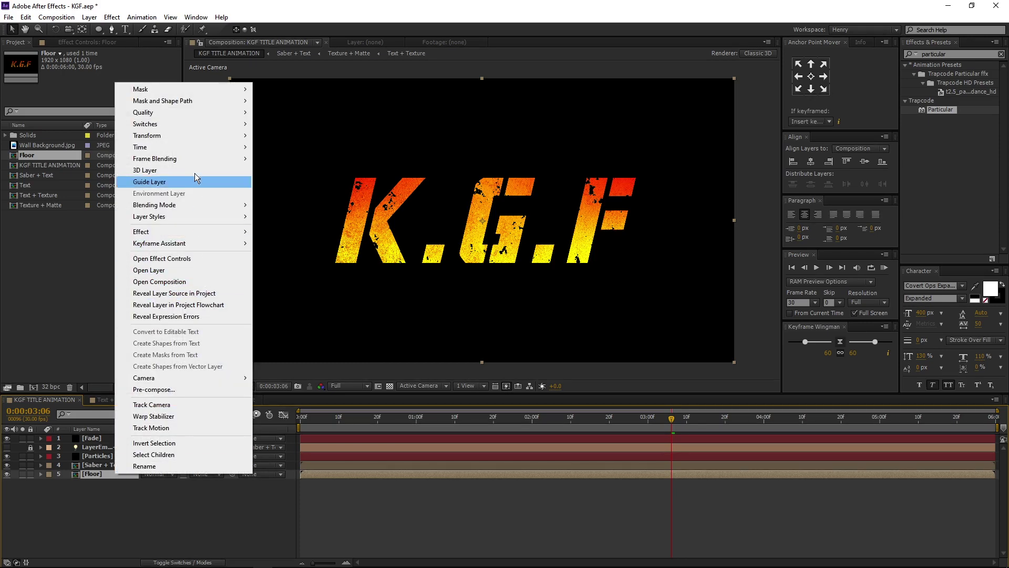
mouse_move(203, 137)
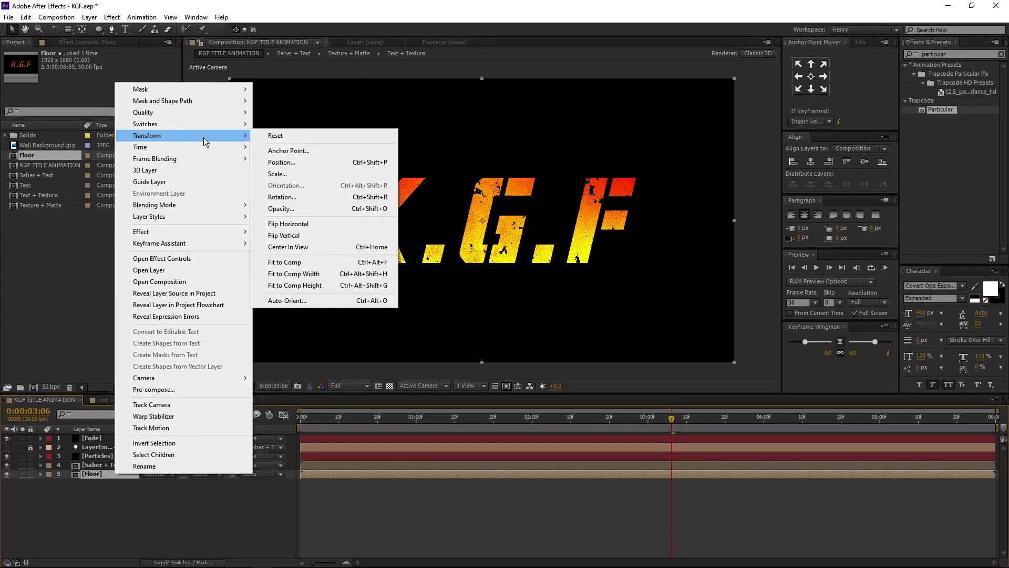
click(292, 237)
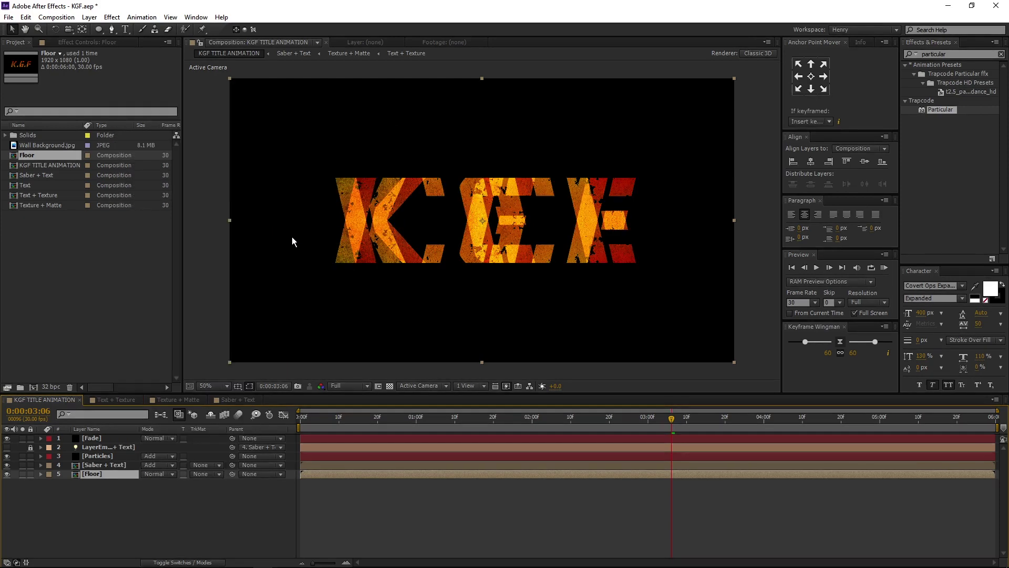
drag(385, 147, 385, 210)
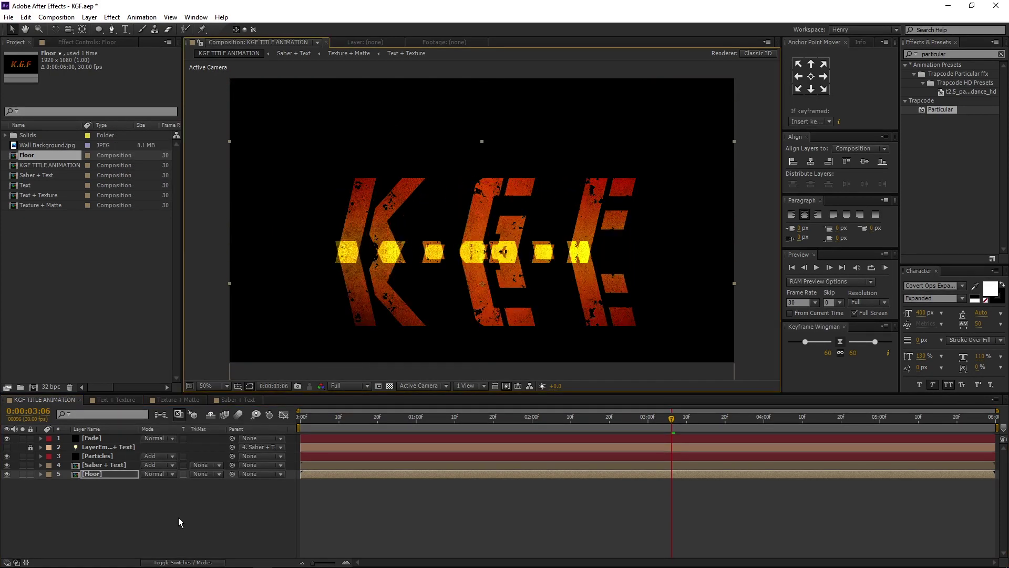
drag(498, 327, 484, 296)
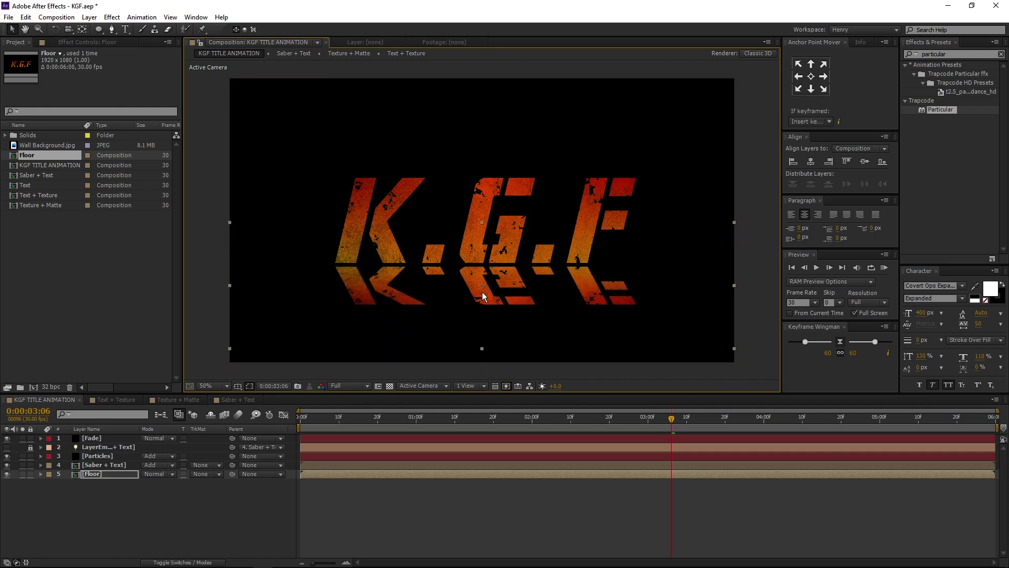
Set the Floor layer's opacity to 30%.
click(113, 475)
key(t)
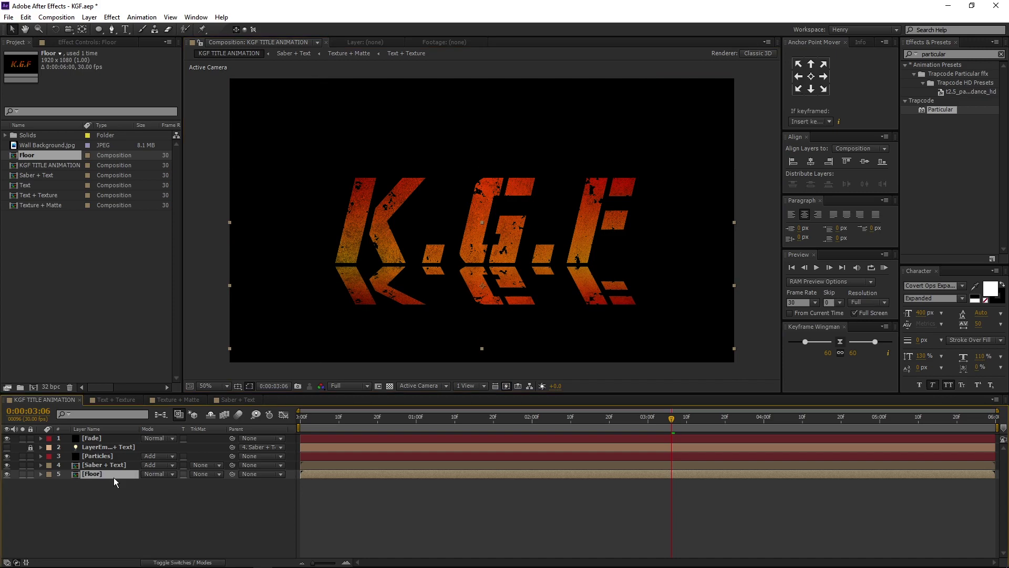
click(149, 483)
text(30)
key(Return)
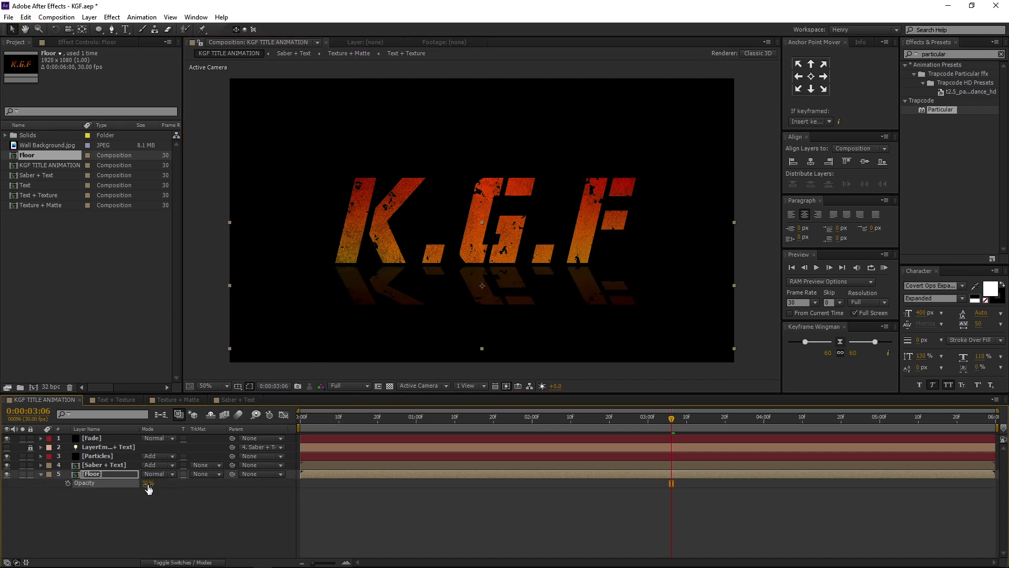
click(164, 513)
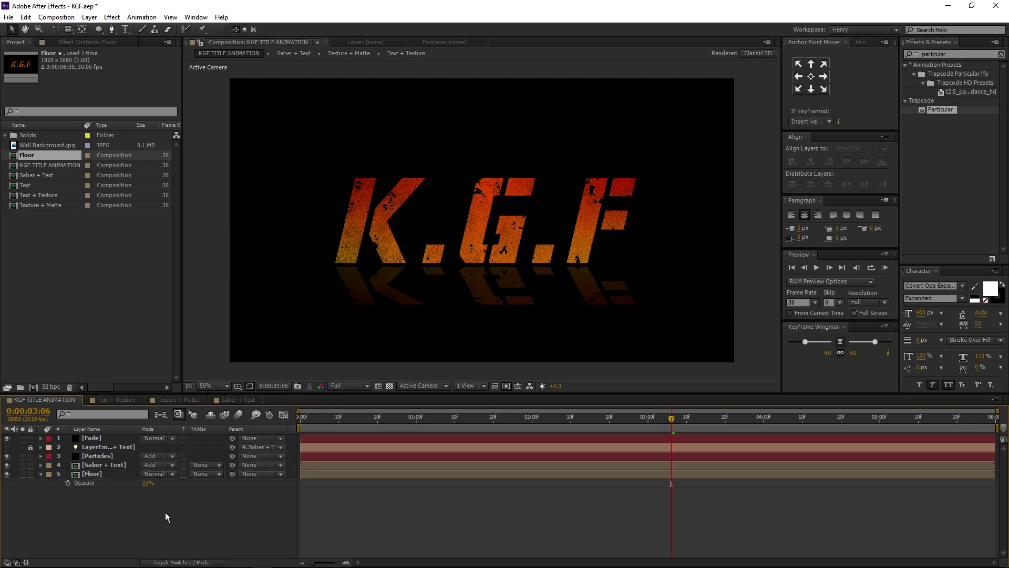
Find the Gaussian Blur effect and apply it to the Floor layer.
click(1001, 54)
click(972, 54)
text(g)
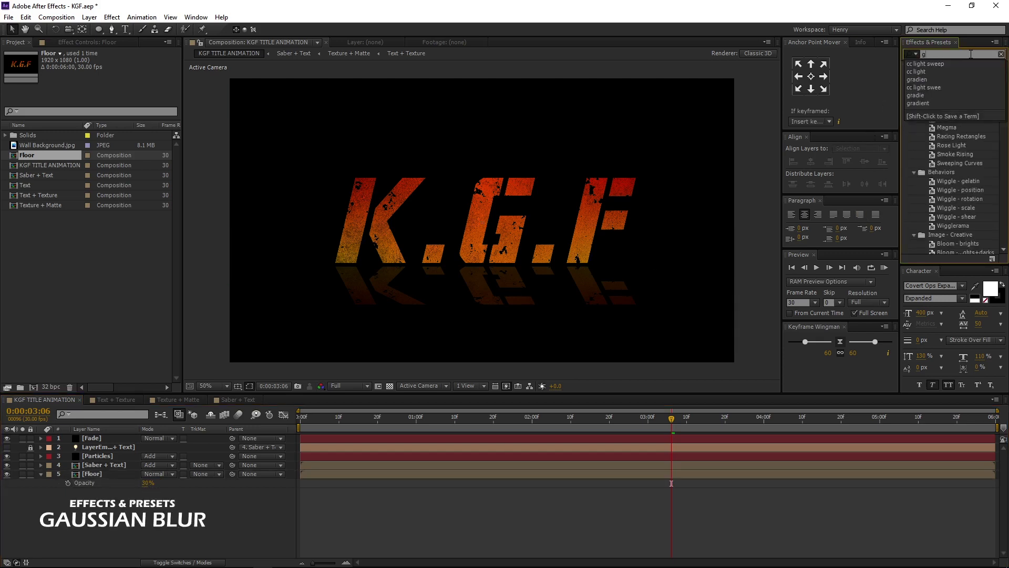
text(auss)
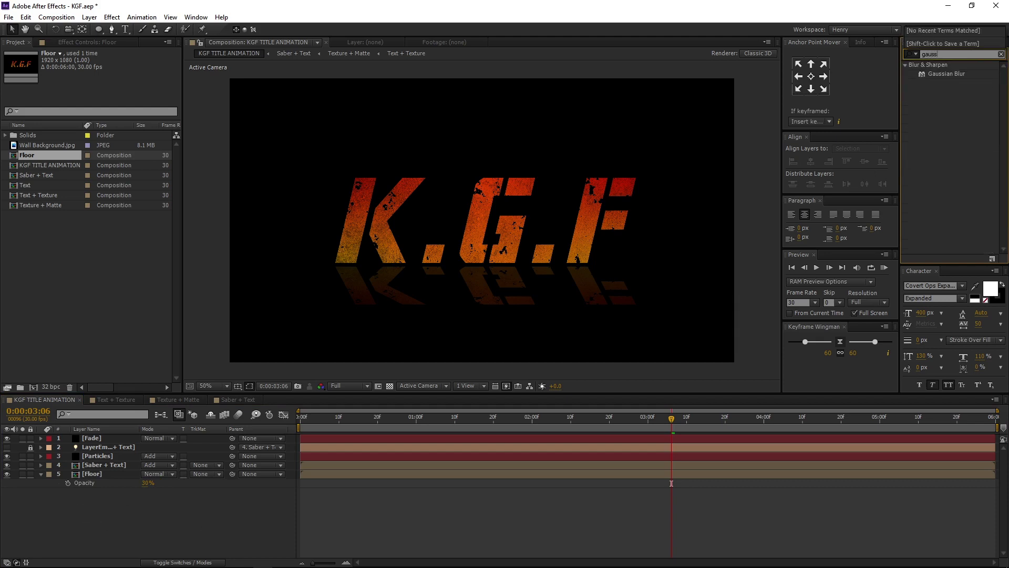
click(950, 74)
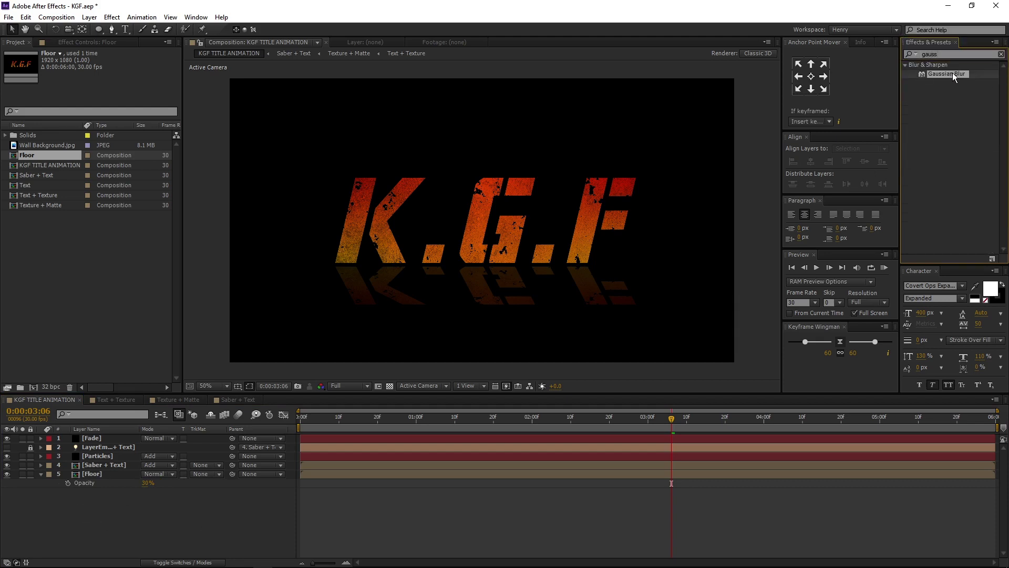
drag(953, 72, 103, 477)
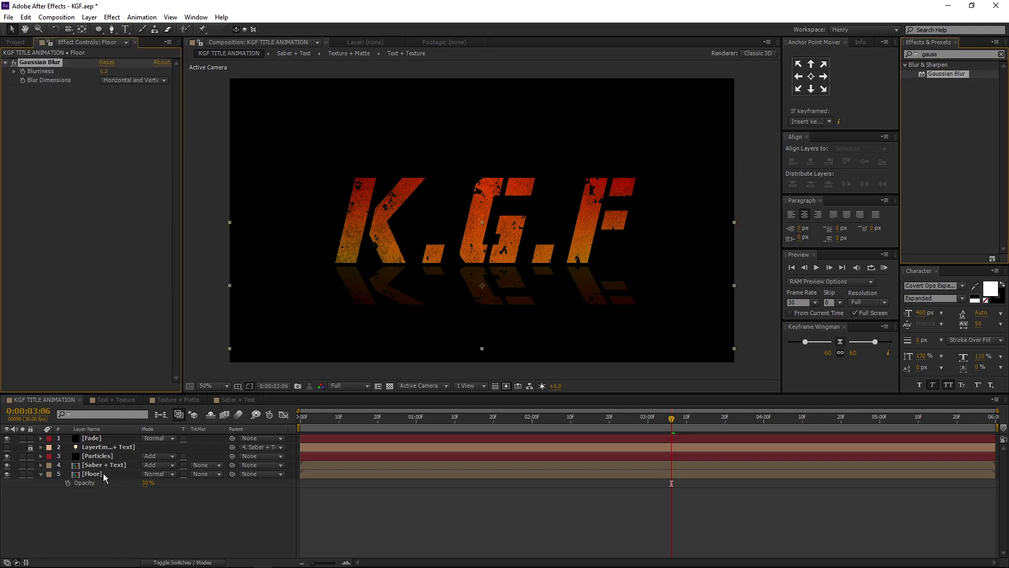
Set the Gaussian Blur's blurriness on the Floor layer to 30 and collapse the layer's properties.
click(104, 71)
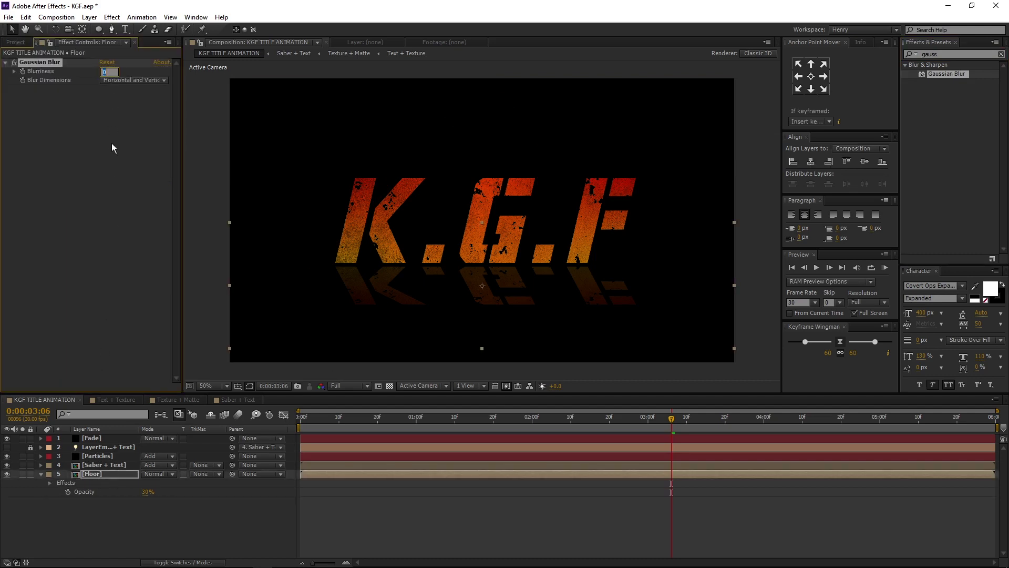
text(30)
key(Return)
click(42, 475)
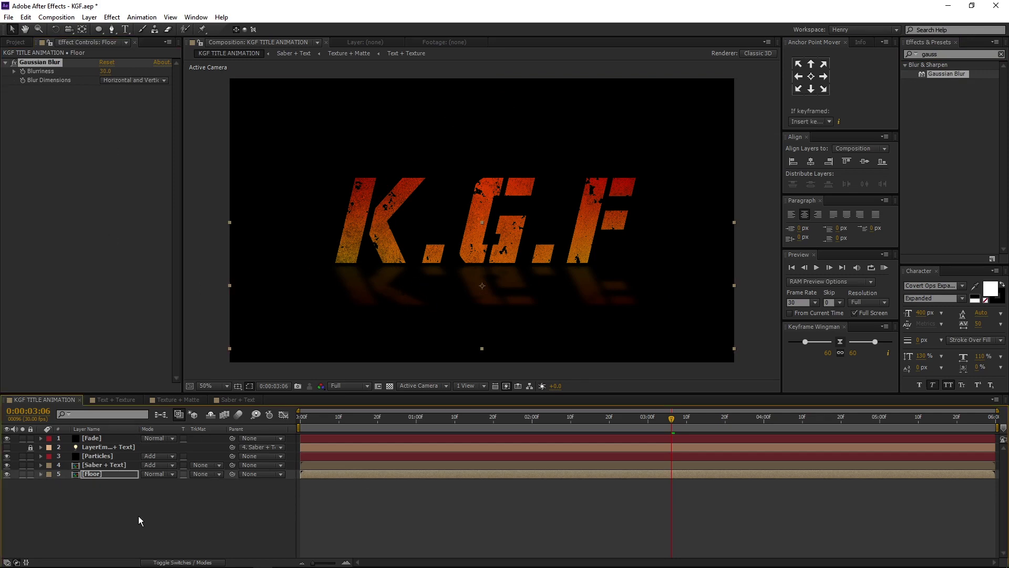
click(138, 515)
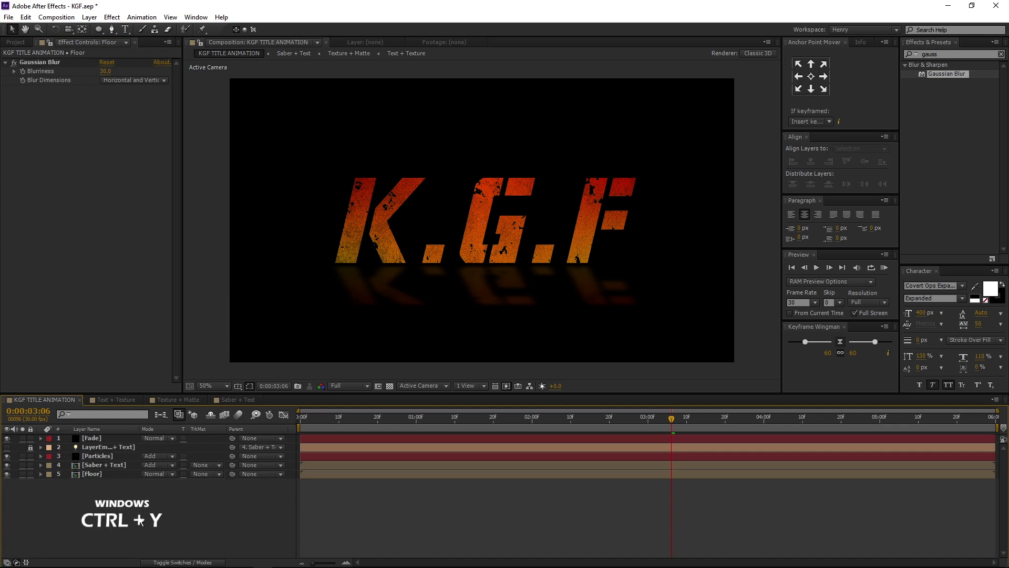
Create a solid named Background in colour 360000 and place it beneath all layers of the composition.
right_click(140, 520)
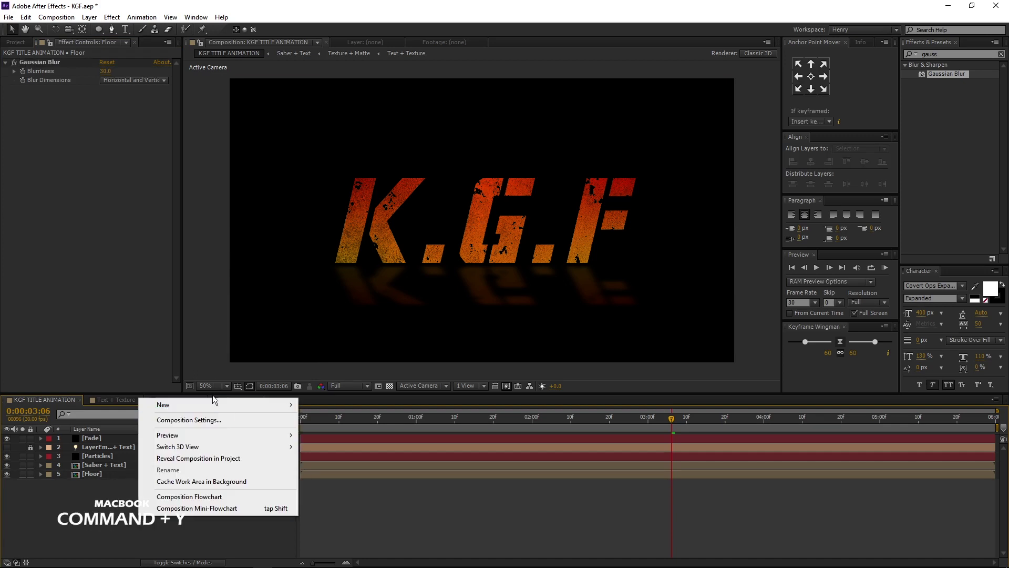
mouse_move(226, 405)
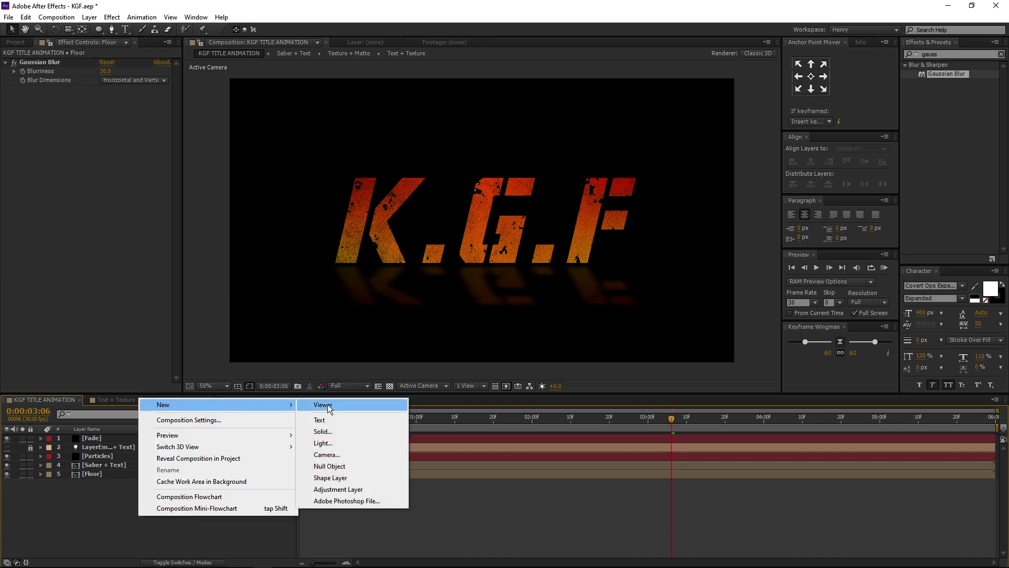
click(330, 431)
text(Backg)
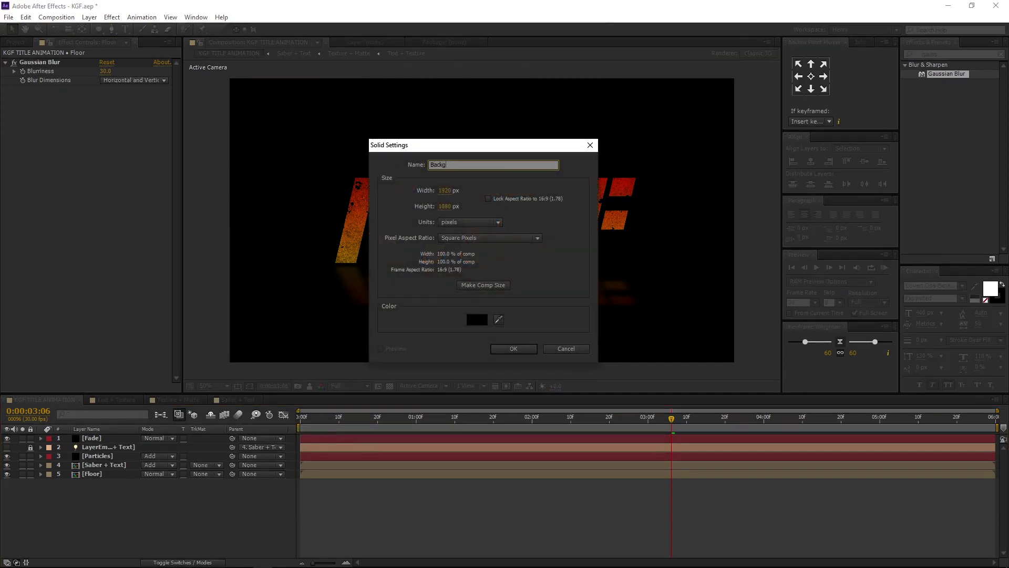
text(round)
click(475, 320)
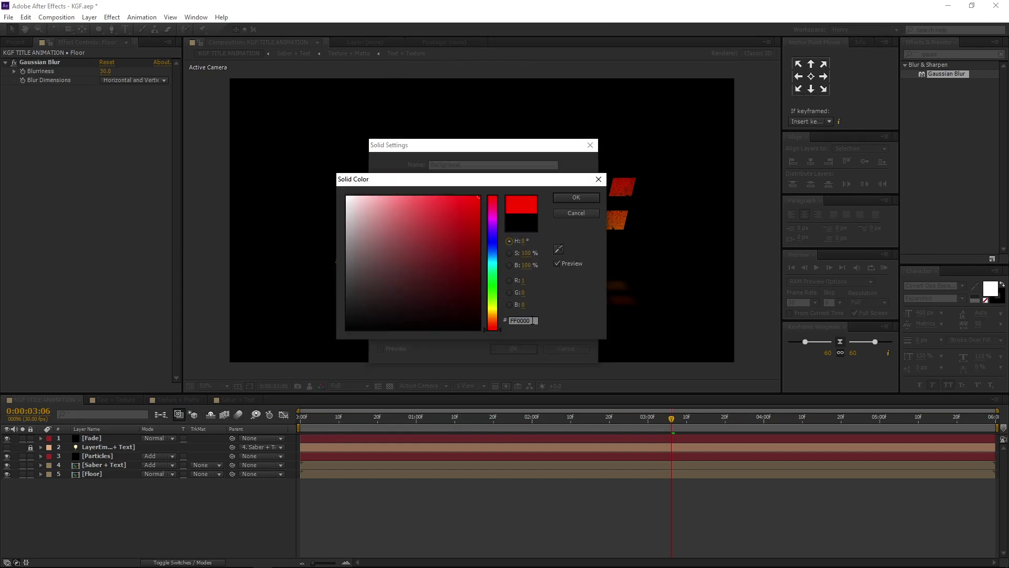
click(523, 320)
text(360000)
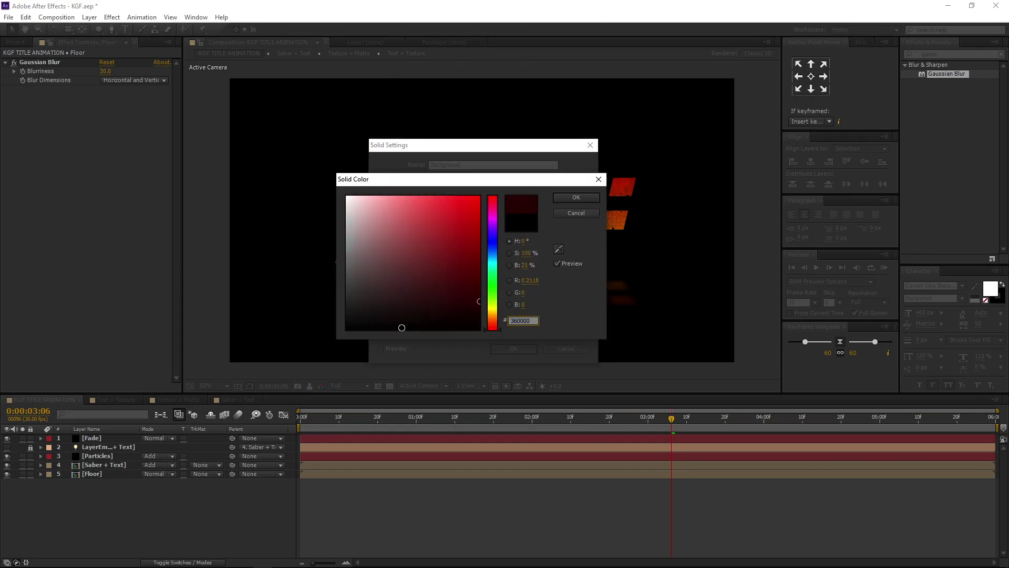
click(571, 199)
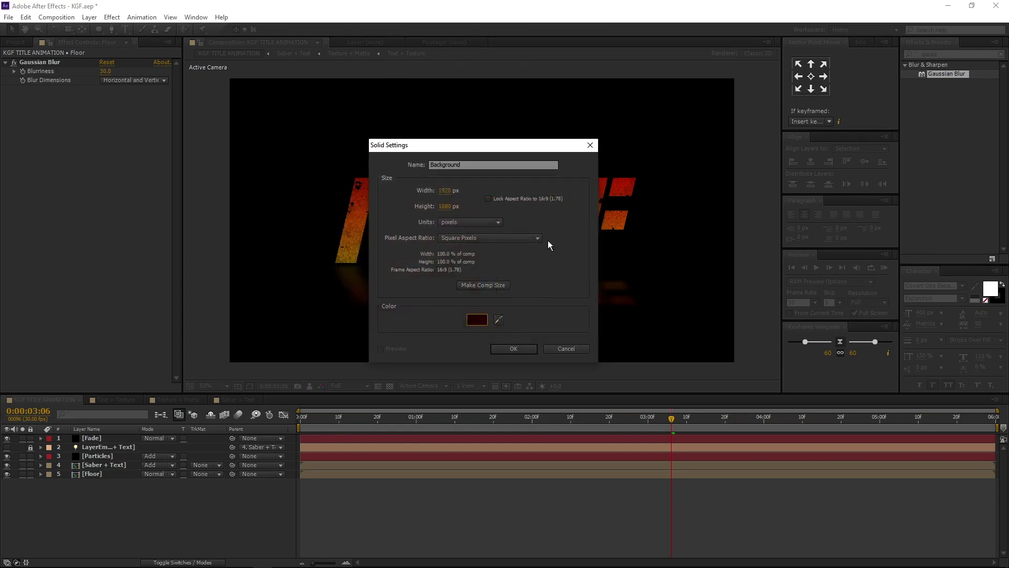
click(511, 352)
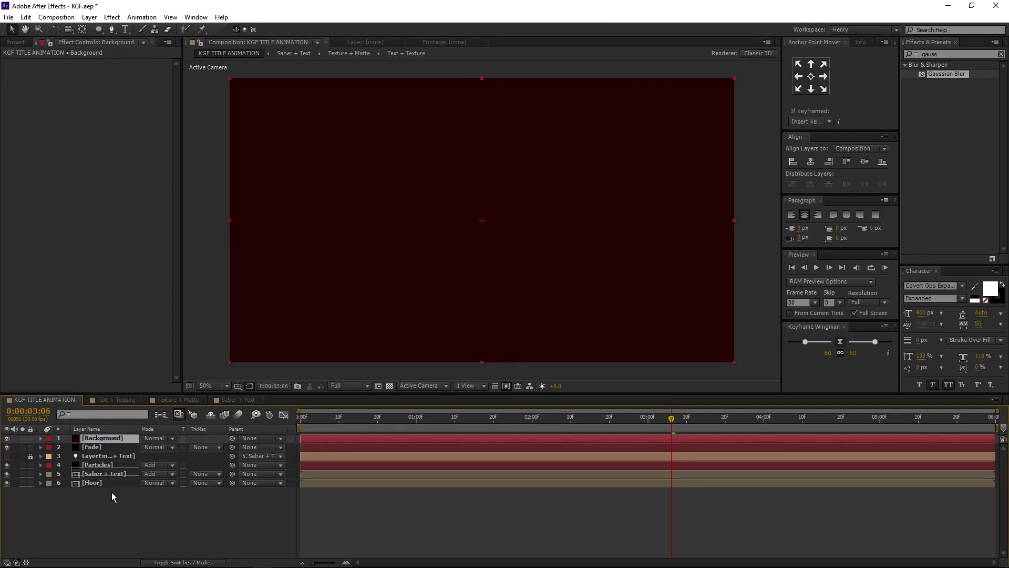
drag(111, 492, 112, 532)
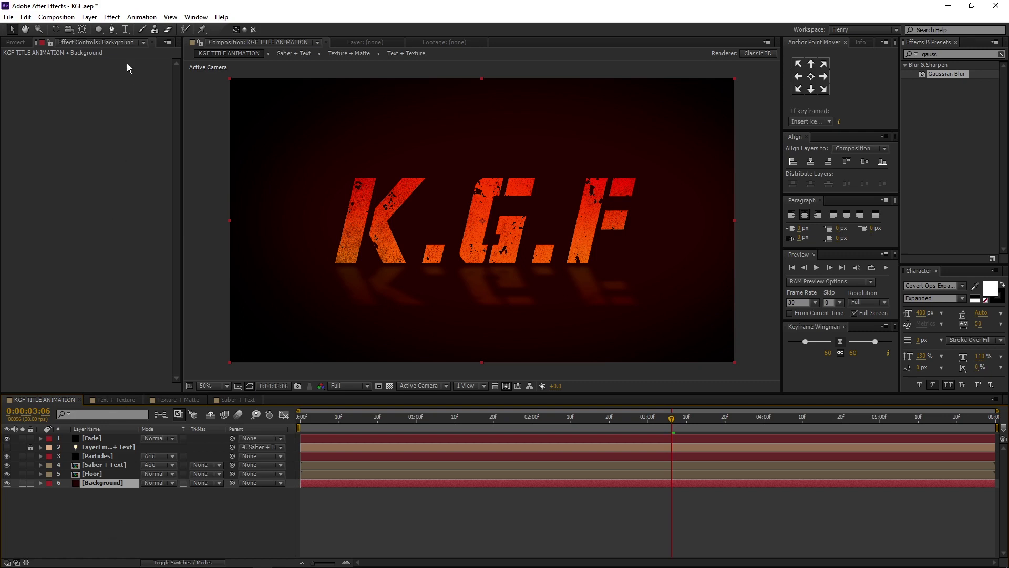
Draw a rectangular mask on the Background layer from above the frame down to the base of the letters, spanning the full width.
drag(98, 29, 131, 31)
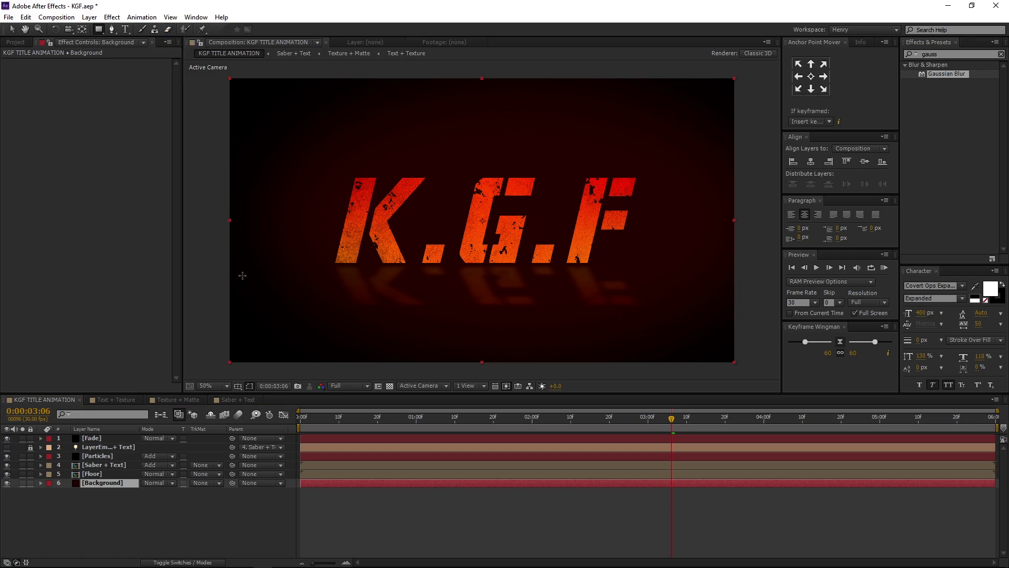
drag(225, 74, 741, 266)
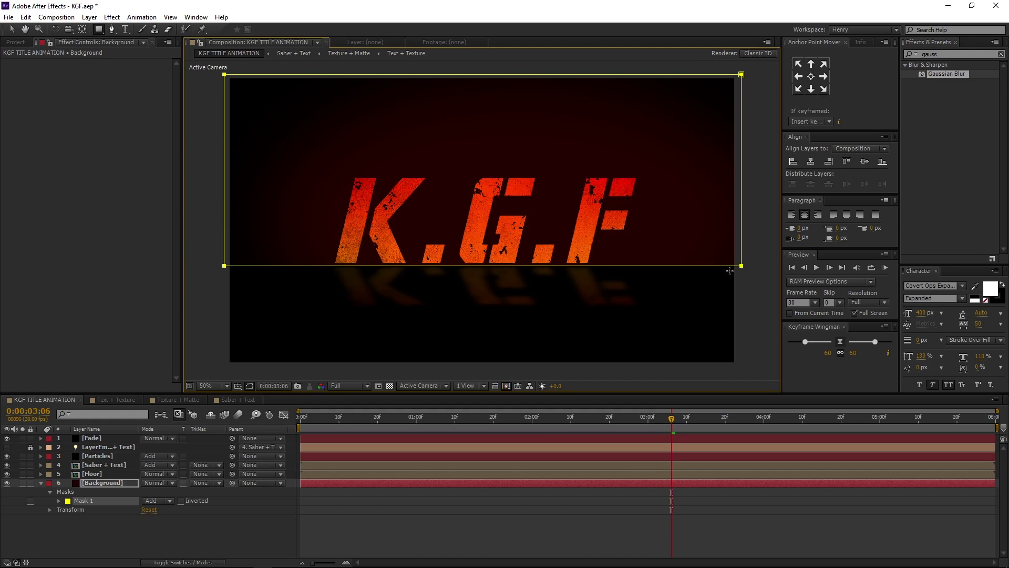
click(67, 522)
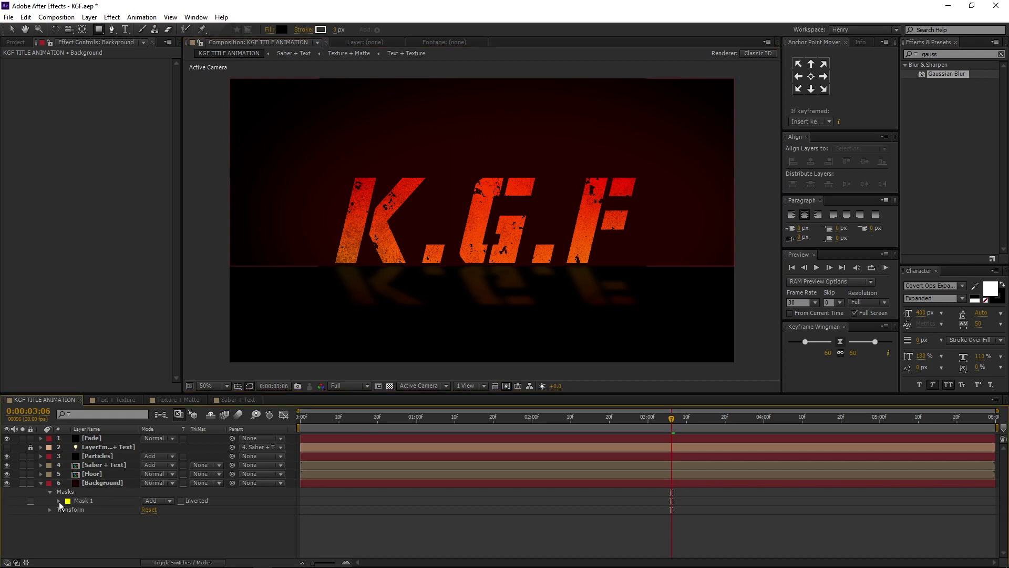
Feather the edge of the Background layer's rectangular mask.
click(59, 501)
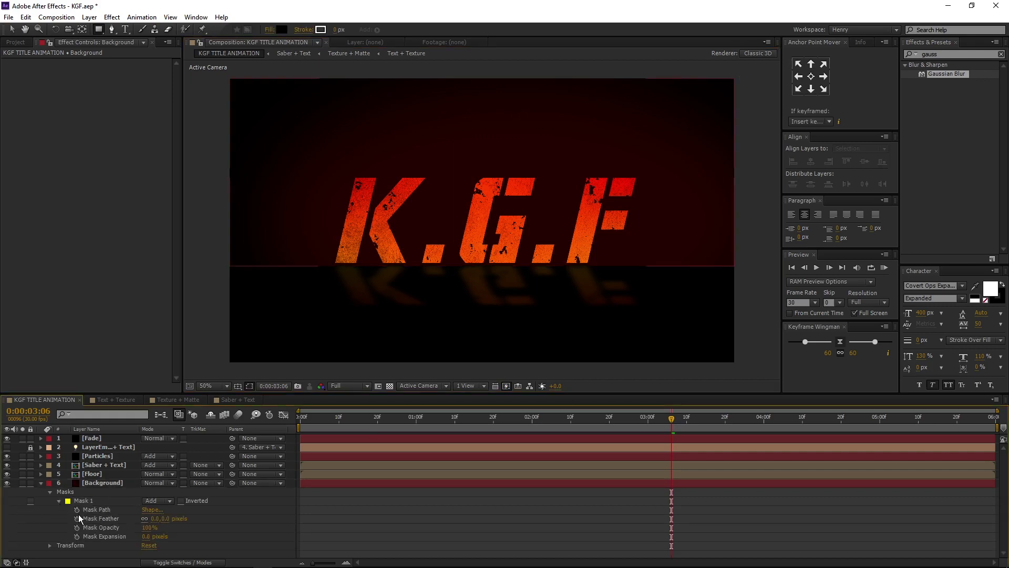
click(153, 519)
key(Return)
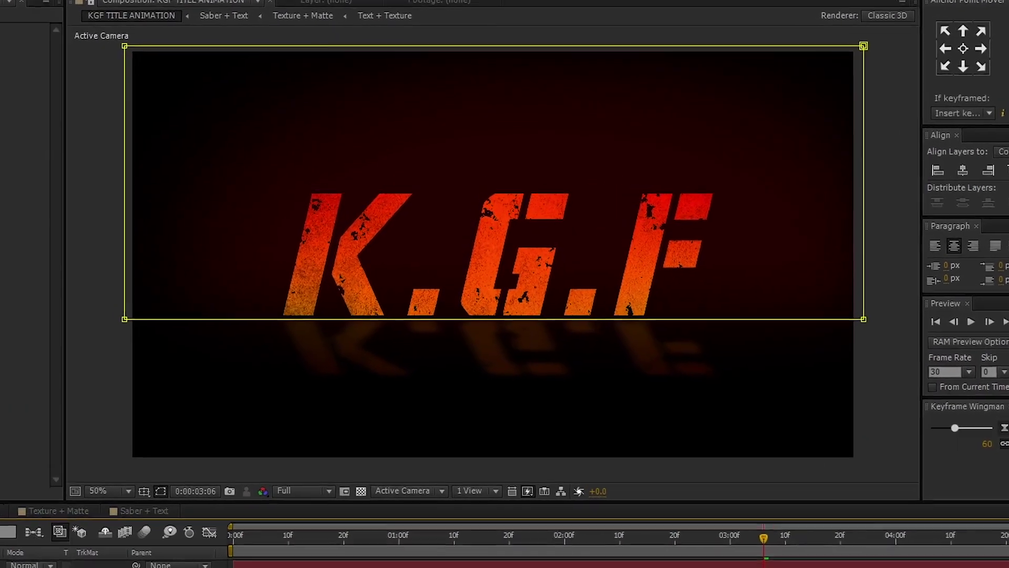